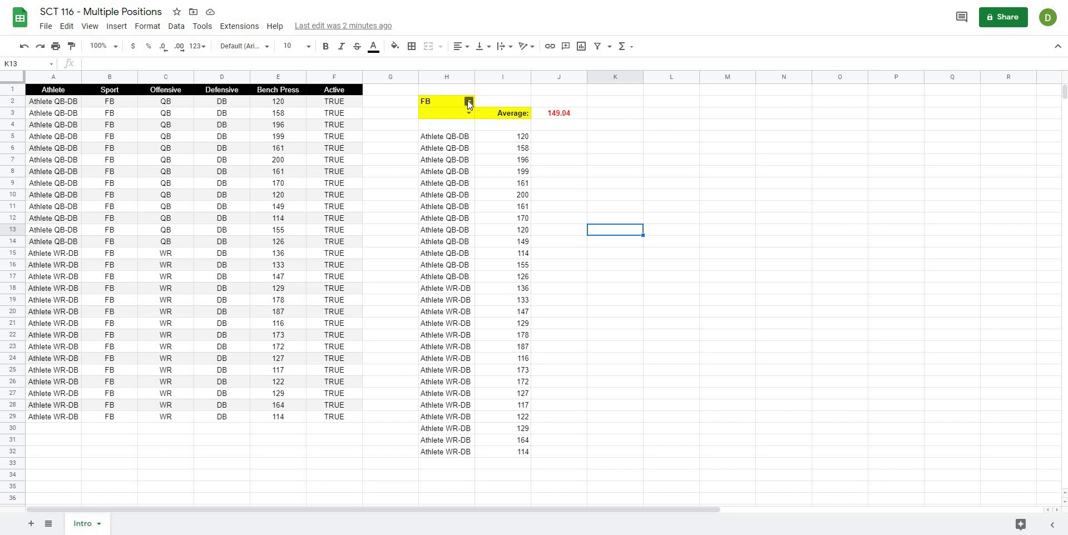
Clear the sport selection in H2 and choose FB again.
{"action": "left_click", "coordinate": [449, 101]}
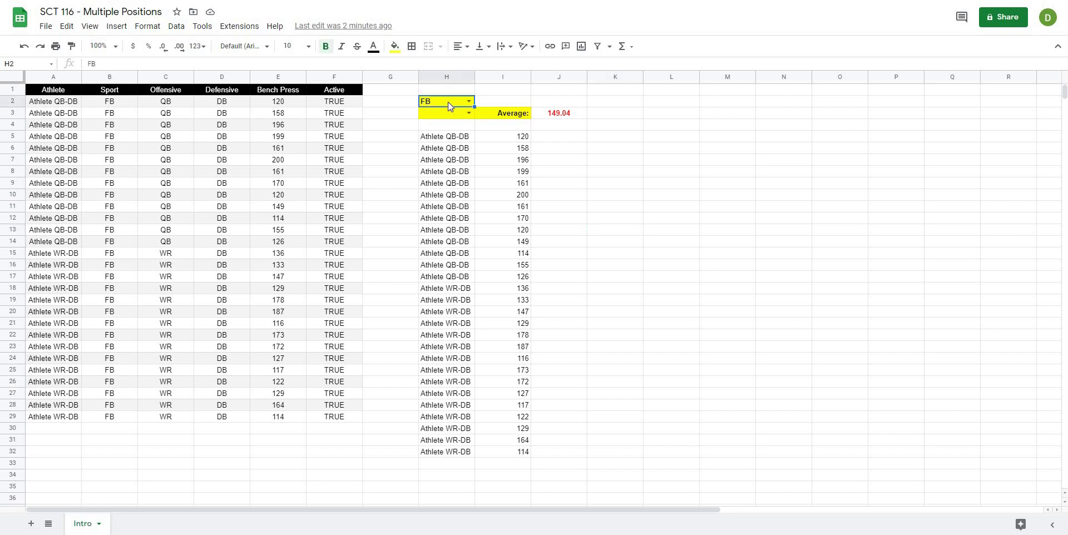
{"action": "key", "text": "Delete"}
{"action": "left_click", "coordinate": [469, 101]}
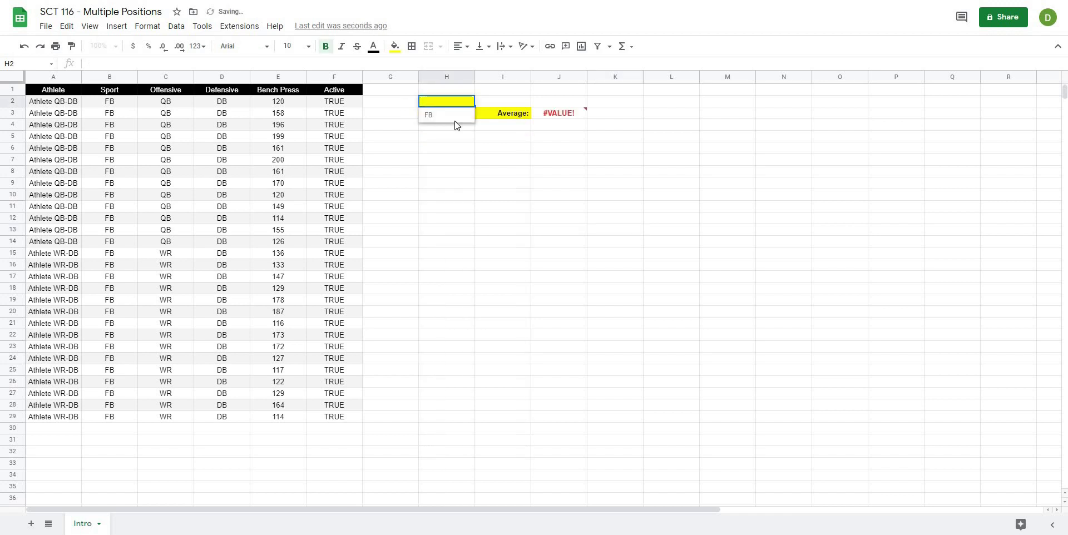
{"action": "left_click", "coordinate": [429, 115]}
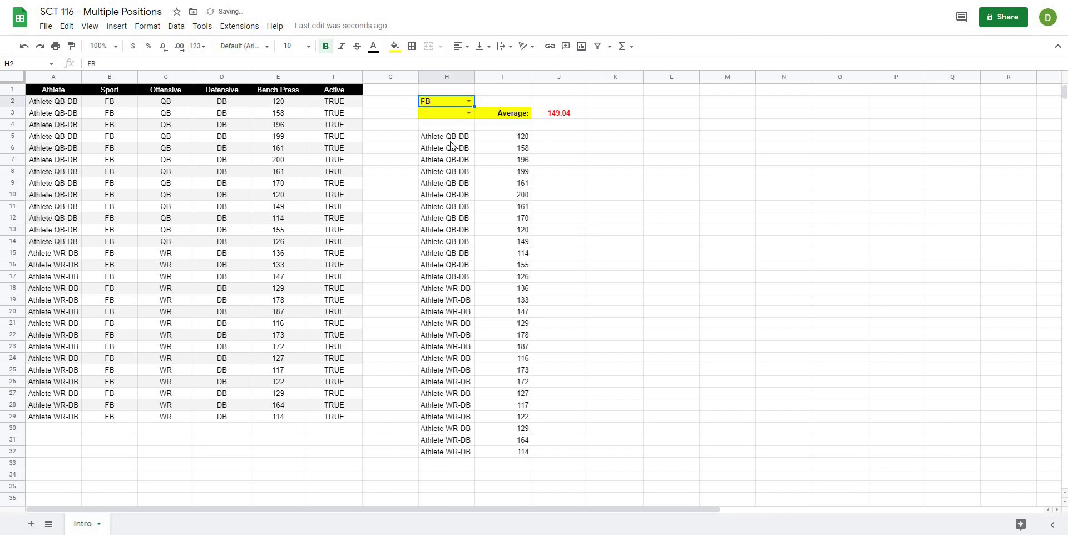
Try the position filter in H3 with QB and WR, and finish with DB selected.
{"action": "left_click", "coordinate": [469, 113]}
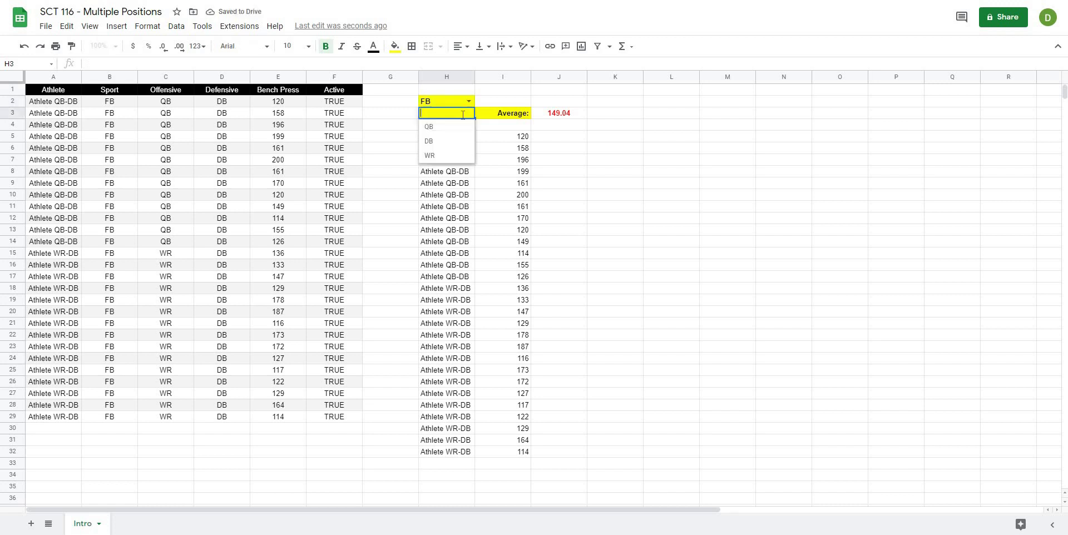
{"action": "left_click", "coordinate": [428, 128]}
{"action": "left_click", "coordinate": [469, 113]}
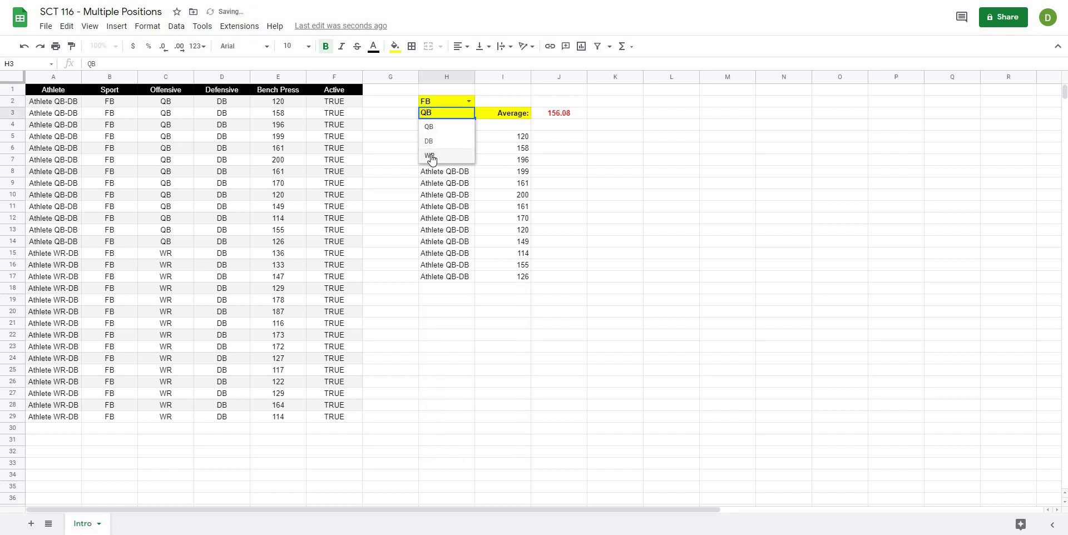
{"action": "left_click", "coordinate": [431, 155]}
{"action": "left_click", "coordinate": [469, 112]}
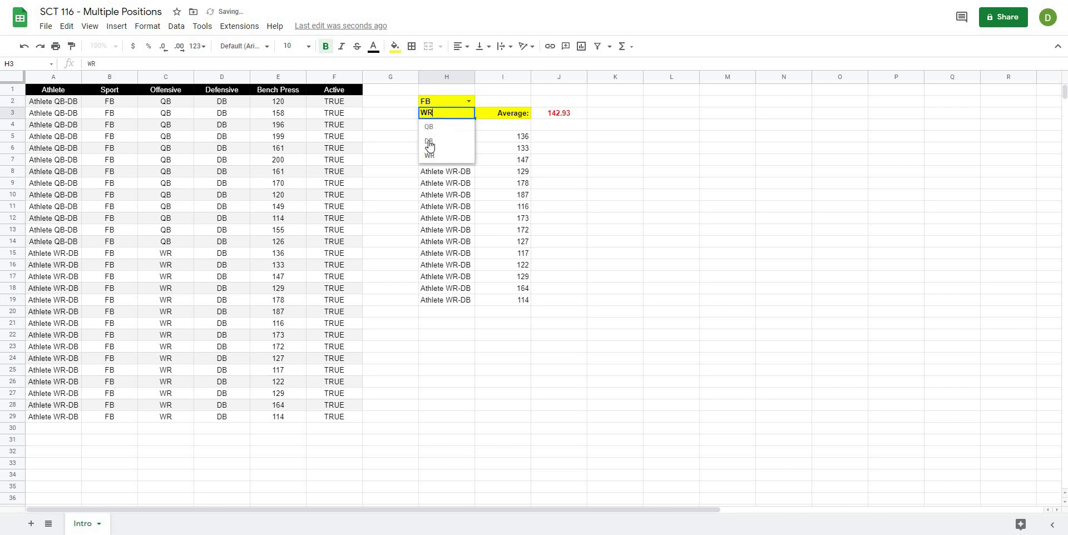
{"action": "left_click", "coordinate": [429, 142]}
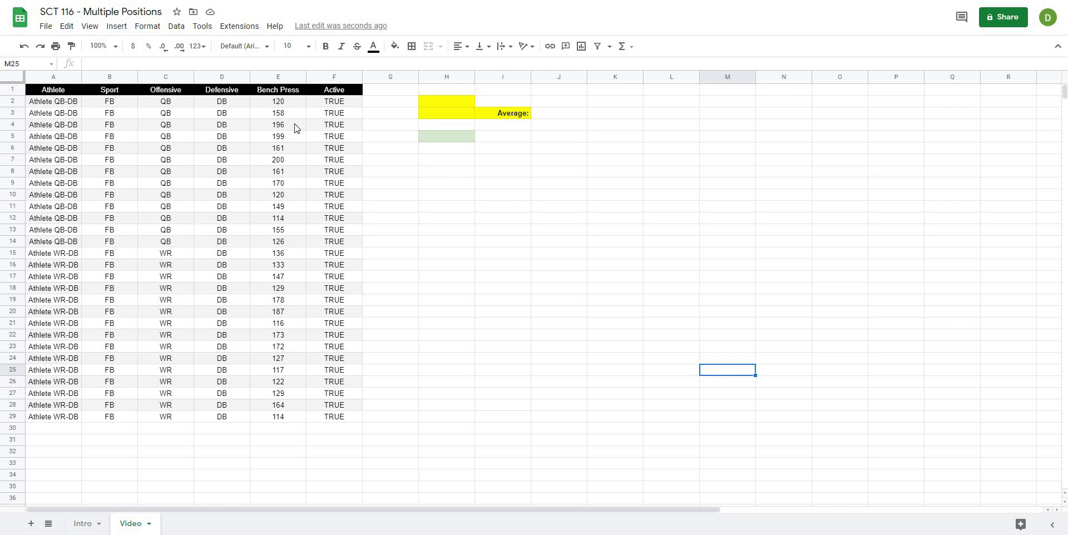
Examine the Athlete, Sport, Offensive and Defensive columns of the athlete table on the Video sheet.
{"action": "left_click", "coordinate": [512, 187]}
{"action": "left_click_drag", "start_coordinate": [54, 92], "coordinate": [53, 422]}
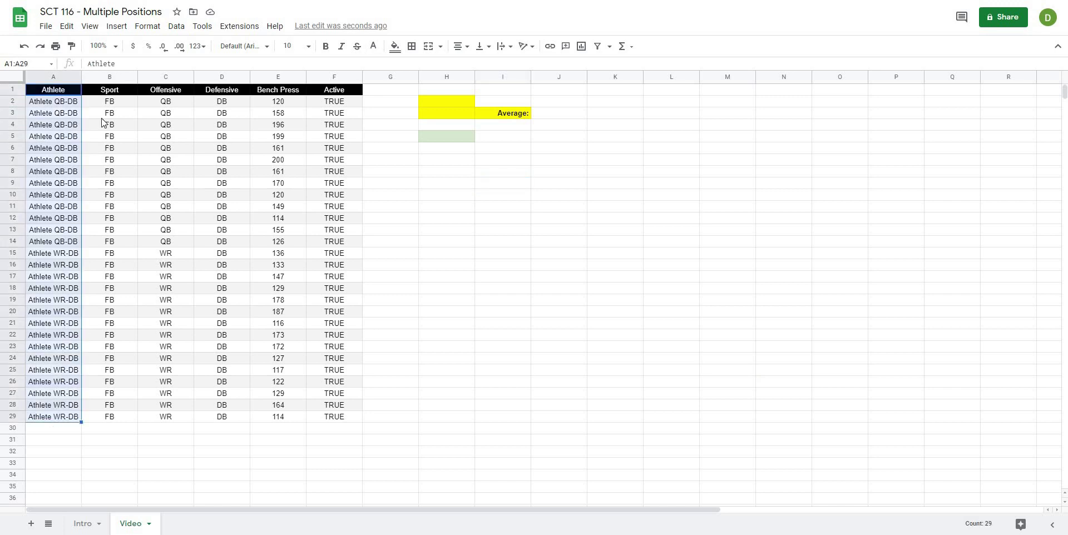
{"action": "left_click", "coordinate": [113, 92]}
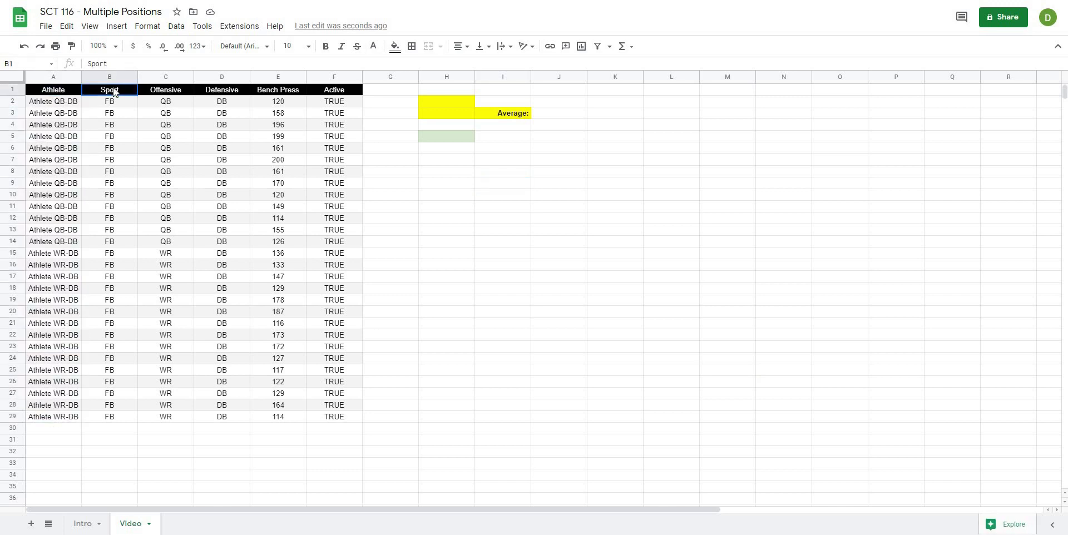
{"action": "left_click", "coordinate": [472, 210]}
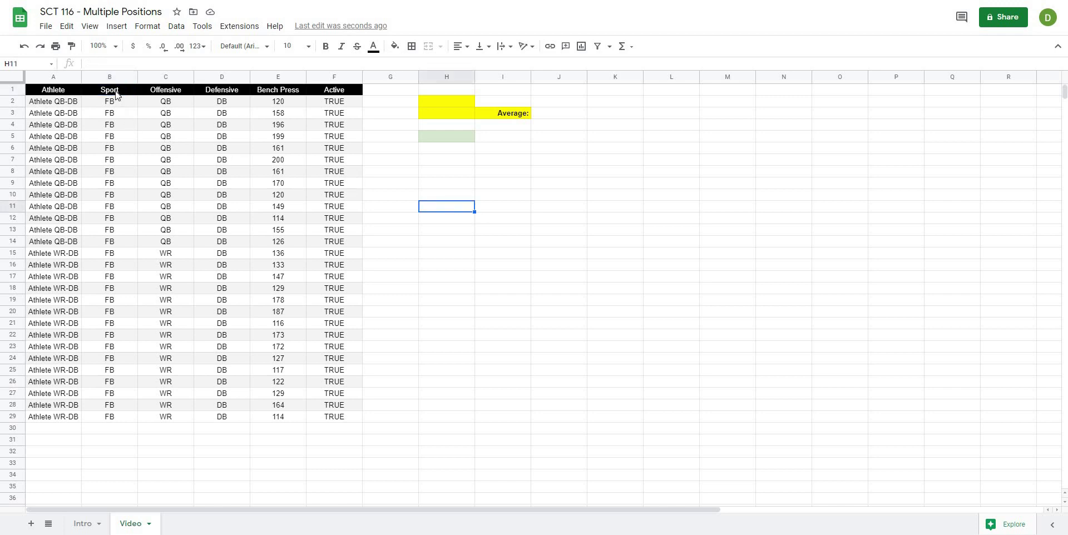
{"action": "left_click_drag", "start_coordinate": [116, 91], "coordinate": [124, 418]}
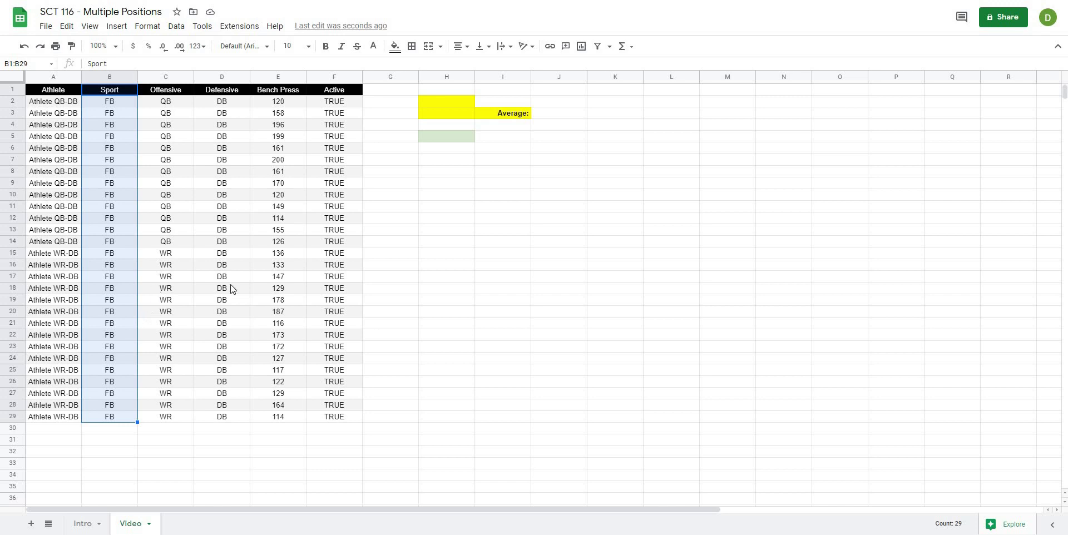
{"action": "left_click", "coordinate": [436, 270]}
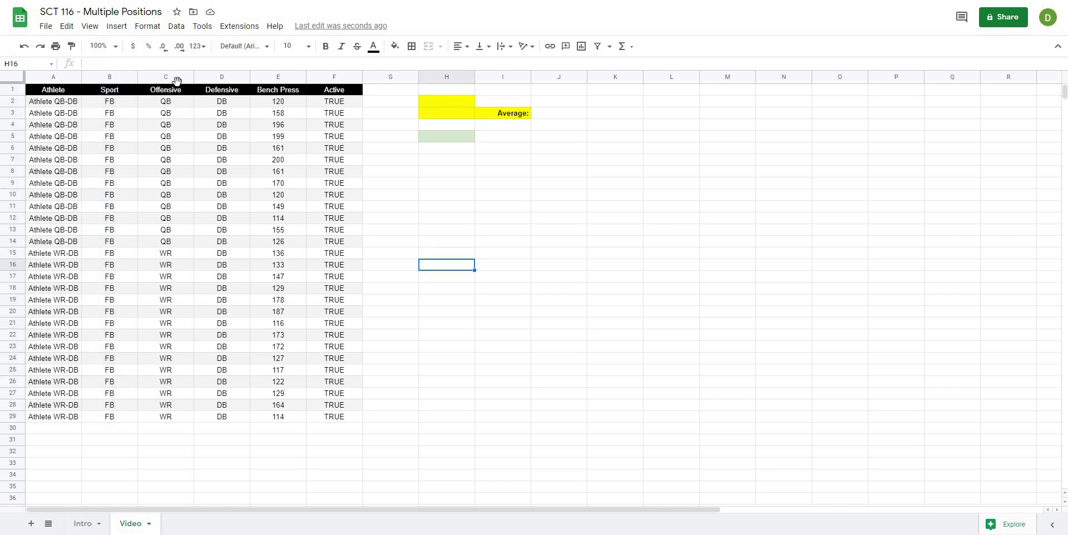
{"action": "left_click_drag", "start_coordinate": [176, 93], "coordinate": [186, 418]}
{"action": "left_click_drag", "start_coordinate": [239, 91], "coordinate": [231, 419]}
{"action": "left_click", "coordinate": [436, 348]}
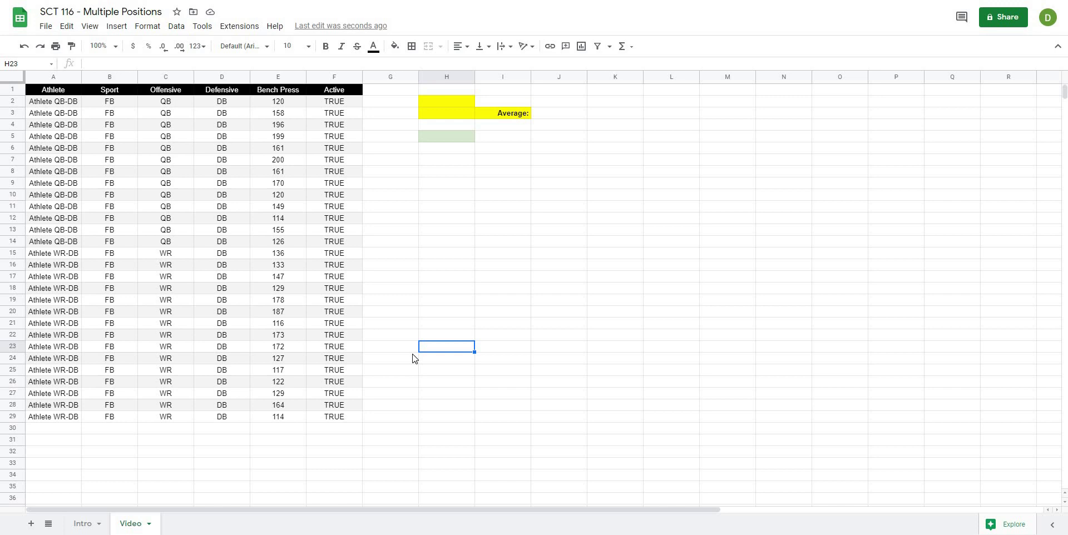
{"action": "left_click", "coordinate": [105, 93]}
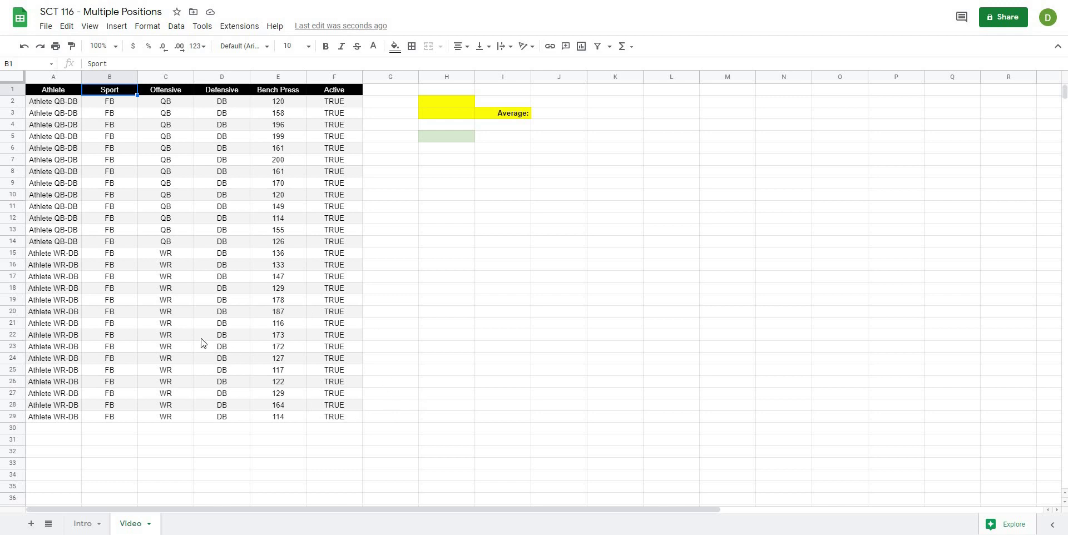
{"action": "left_click", "coordinate": [436, 322]}
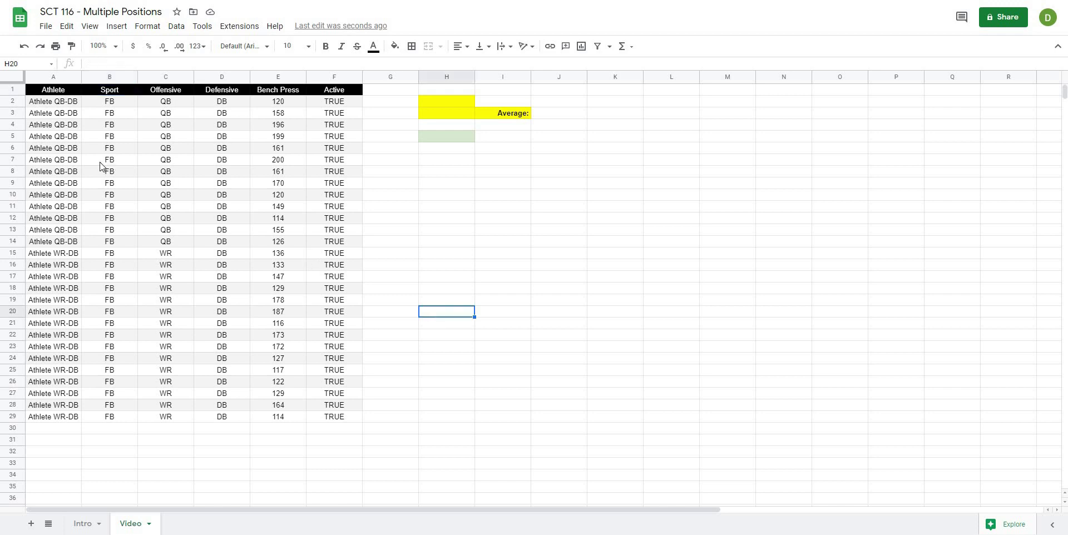
Examine the Bench Press and Active columns of the athlete table down to row 29.
{"action": "left_click", "coordinate": [280, 95]}
{"action": "left_click_drag", "start_coordinate": [280, 95], "coordinate": [279, 421]}
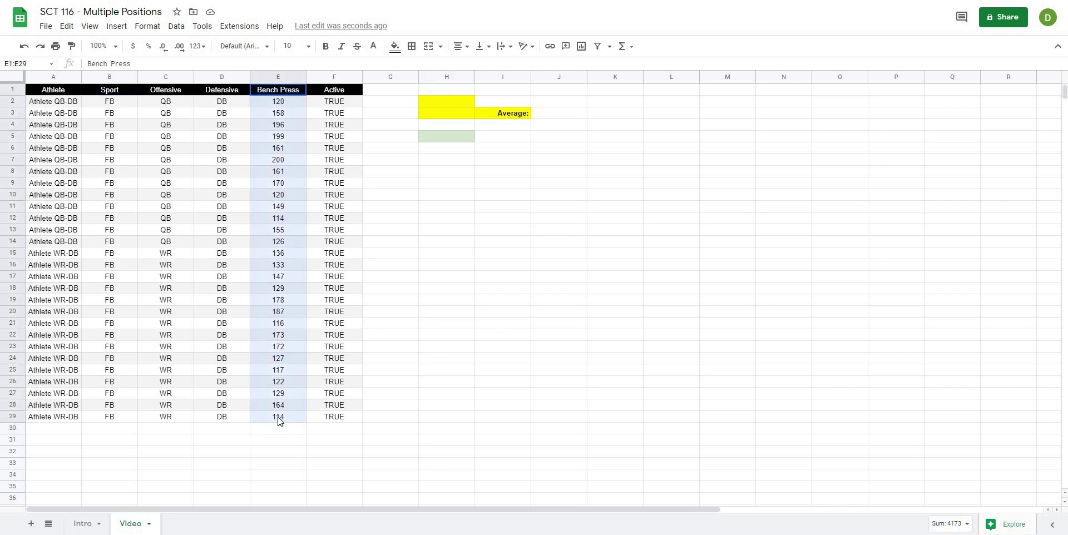
{"action": "left_click", "coordinate": [409, 384]}
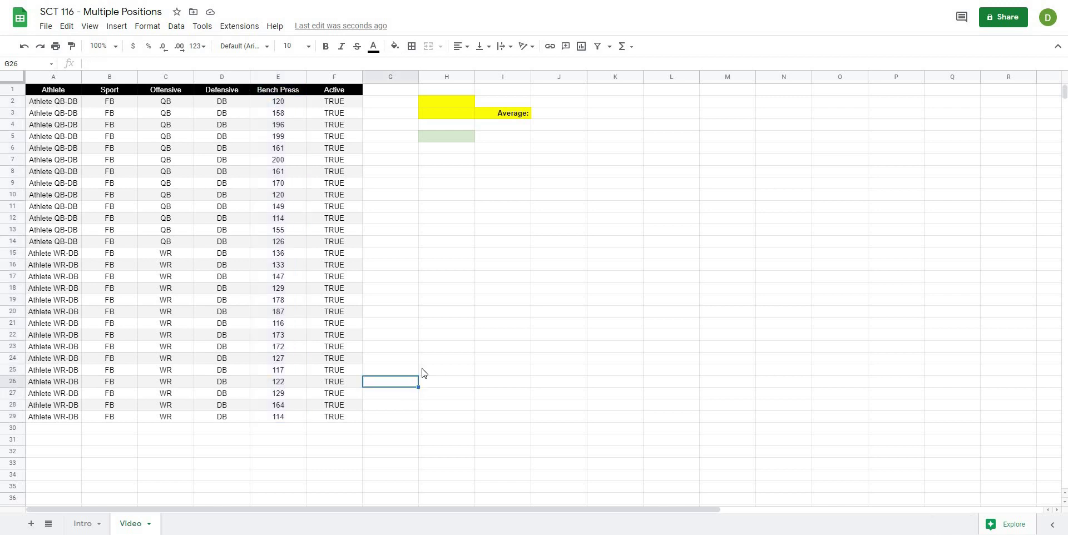
{"action": "left_click_drag", "start_coordinate": [347, 90], "coordinate": [328, 421]}
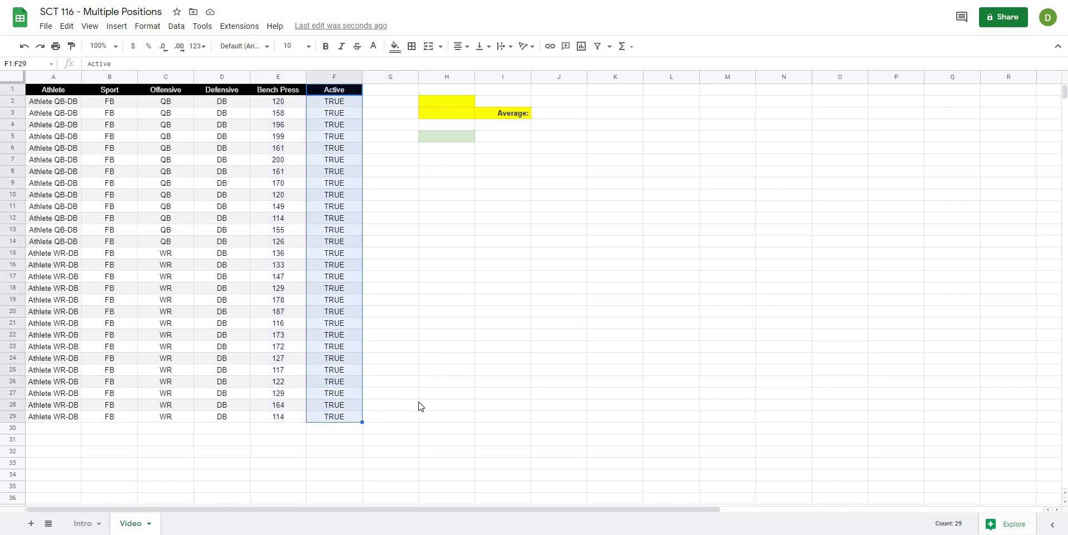
{"action": "left_click", "coordinate": [431, 374]}
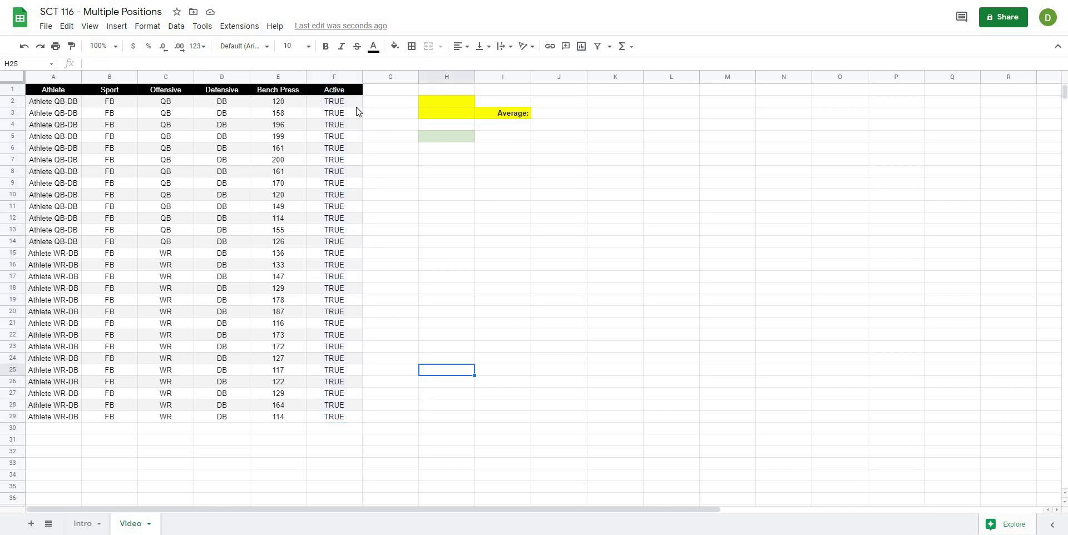
{"action": "left_click_drag", "start_coordinate": [357, 103], "coordinate": [347, 420]}
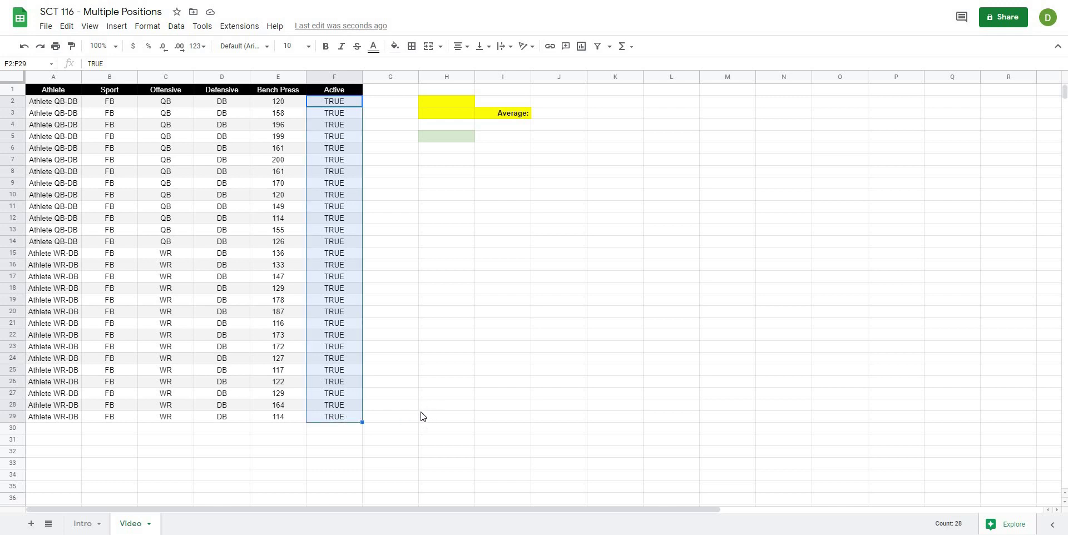
{"action": "left_click", "coordinate": [451, 385]}
{"action": "left_click_drag", "start_coordinate": [343, 103], "coordinate": [334, 415]}
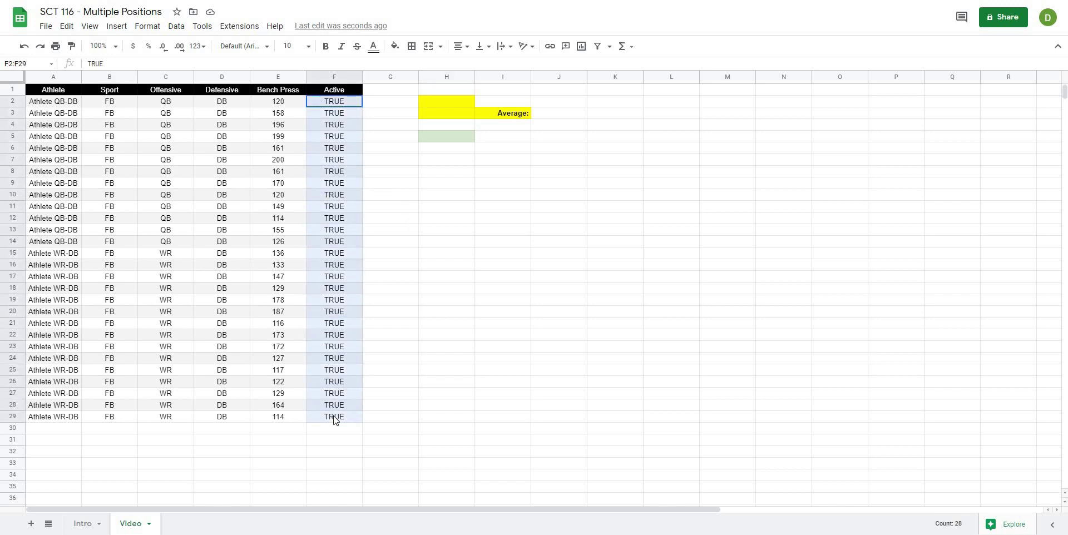
{"action": "left_click", "coordinate": [453, 368]}
Convert the Active values in F2:F29 into checkboxes.
{"action": "left_click_drag", "start_coordinate": [342, 102], "coordinate": [336, 418]}
{"action": "left_click", "coordinate": [117, 26]}
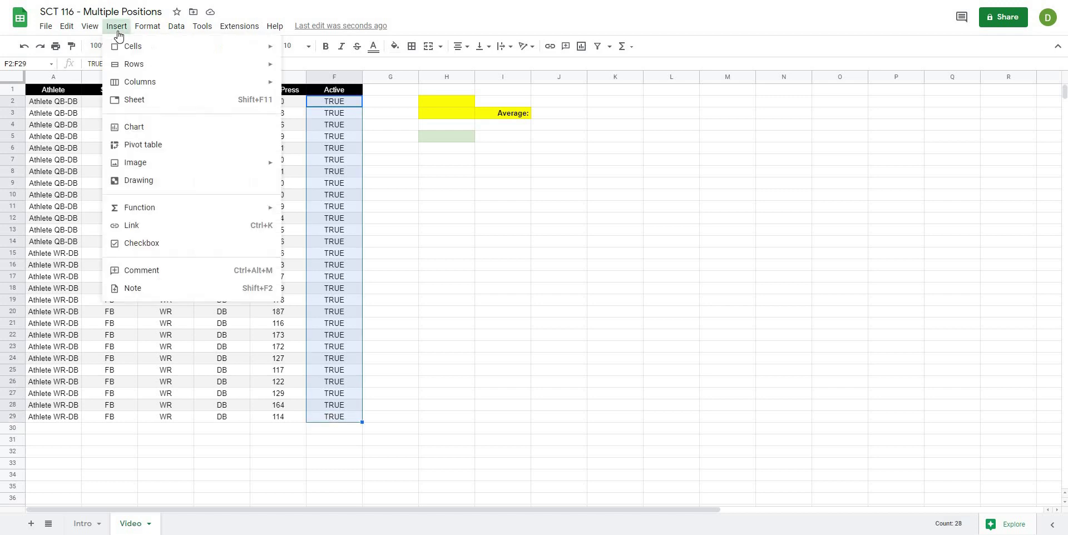
{"action": "left_click", "coordinate": [187, 243]}
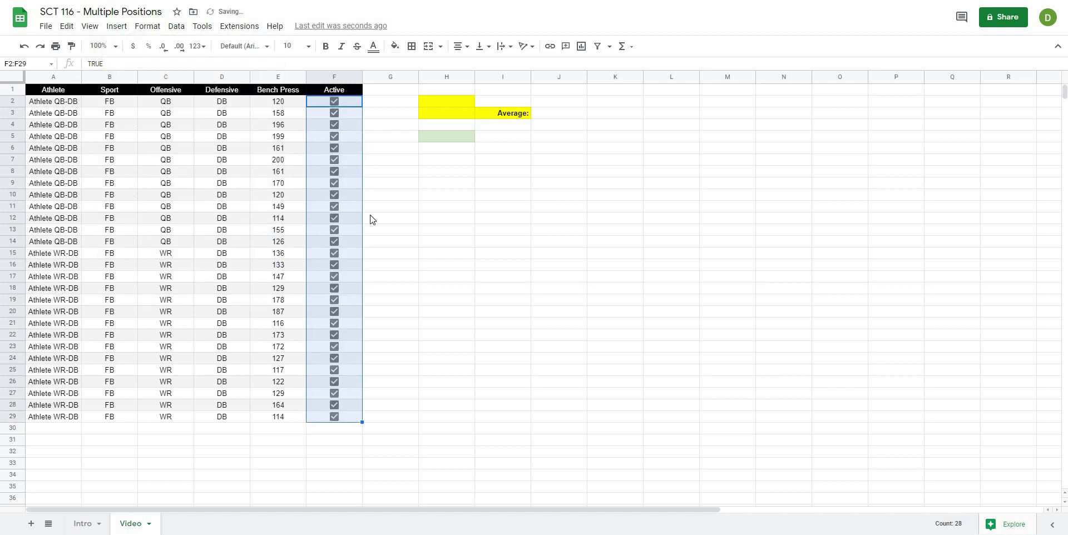
{"action": "left_click", "coordinate": [368, 276]}
Uncheck the Active checkboxes in F16:F19 and check all four again.
{"action": "left_click", "coordinate": [335, 300]}
{"action": "left_click", "coordinate": [334, 288]}
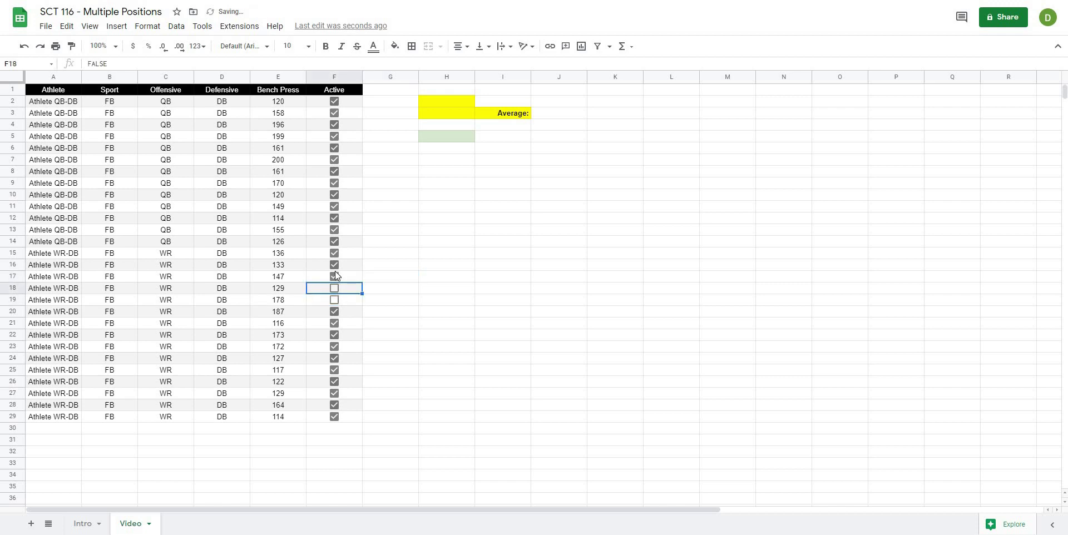
{"action": "left_click", "coordinate": [334, 264]}
{"action": "left_click", "coordinate": [334, 276]}
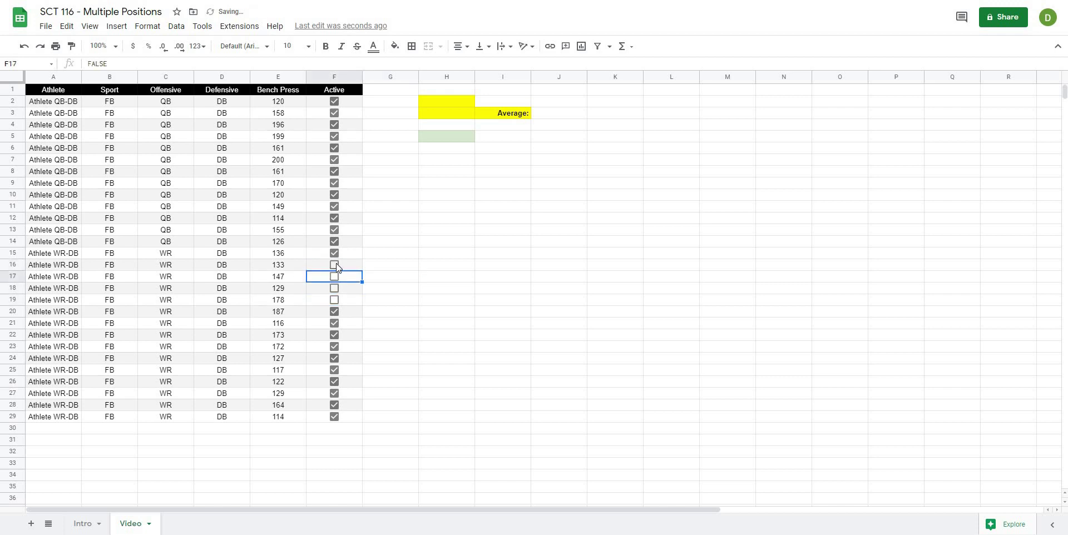
{"action": "left_click", "coordinate": [335, 265]}
{"action": "left_click", "coordinate": [334, 276]}
{"action": "left_click", "coordinate": [335, 288]}
{"action": "left_click", "coordinate": [334, 300]}
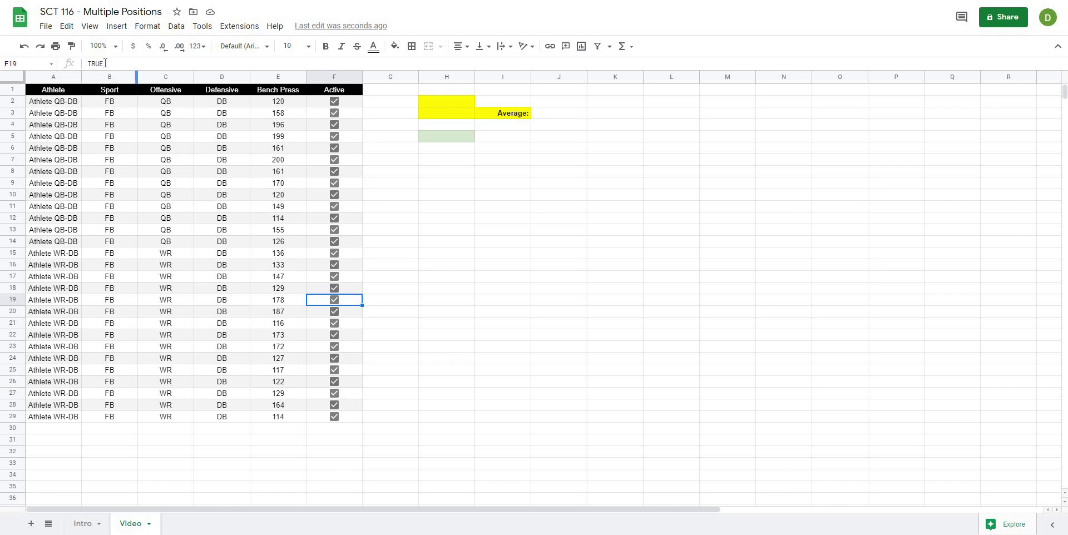
Undo the checkbox toggles and the checkbox insertion in the Active column.
{"action": "left_click", "coordinate": [25, 46]}
{"action": "left_click", "coordinate": [25, 46]}
{"action": "left_click", "coordinate": [25, 47]}
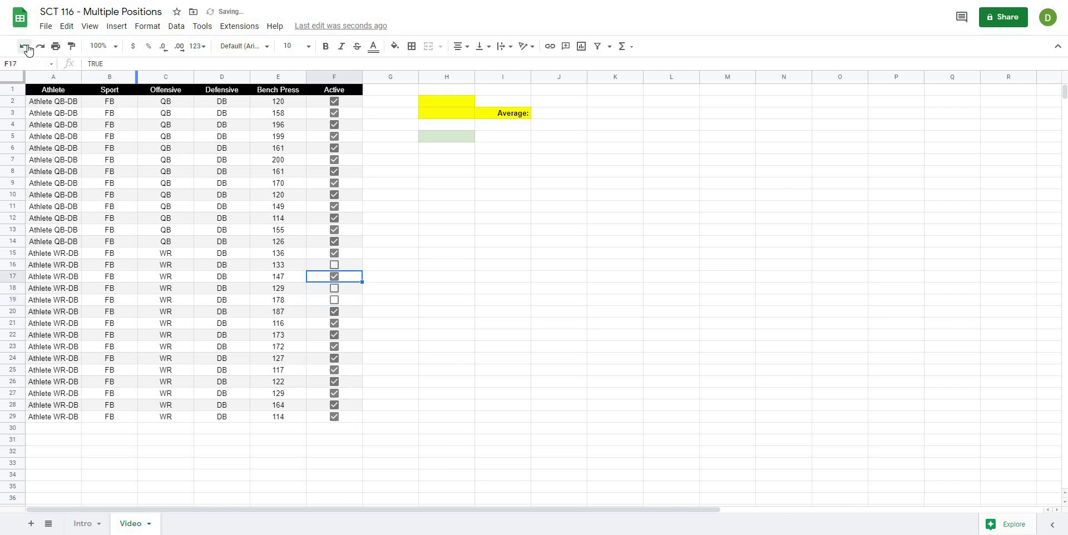
{"action": "left_click", "coordinate": [25, 46]}
{"action": "left_click", "coordinate": [25, 46]}
{"action": "left_click", "coordinate": [25, 47]}
{"action": "left_click", "coordinate": [25, 46]}
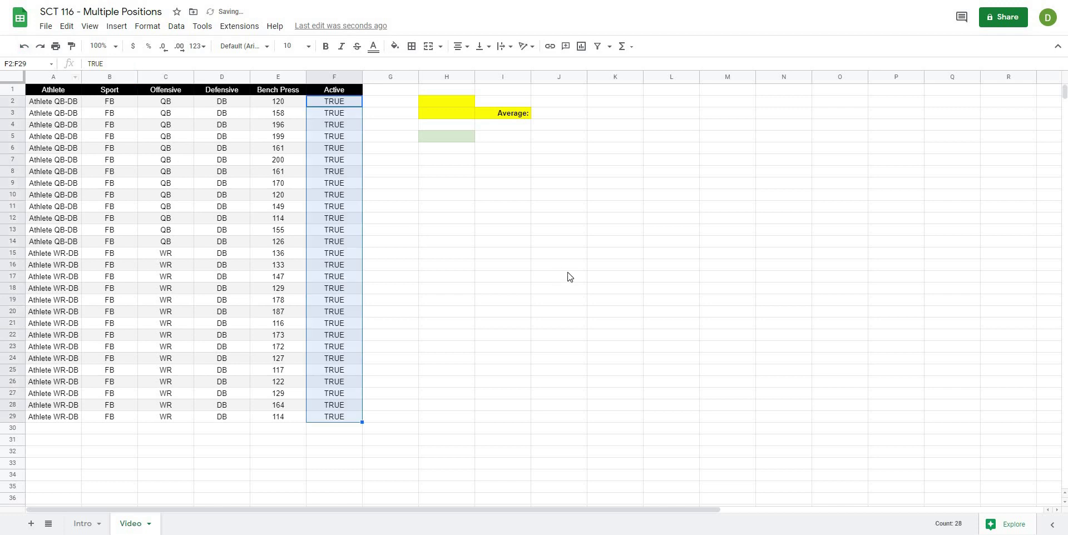
{"action": "left_click", "coordinate": [568, 277]}
Examine the athlete entries in A2:A29 and the blank sport filter cell H2.
{"action": "left_click", "coordinate": [55, 106]}
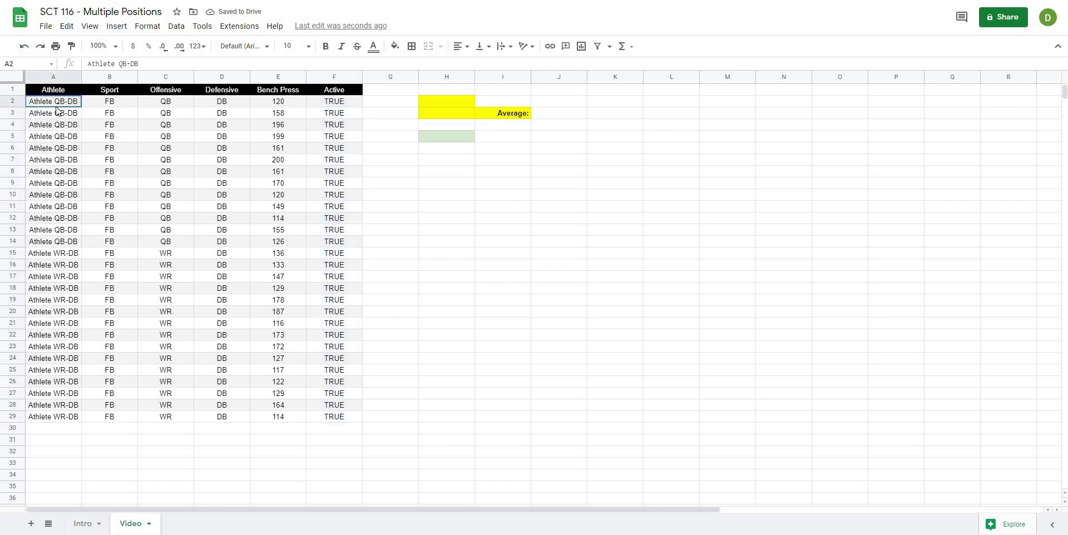
{"action": "left_click_drag", "start_coordinate": [55, 108], "coordinate": [51, 425]}
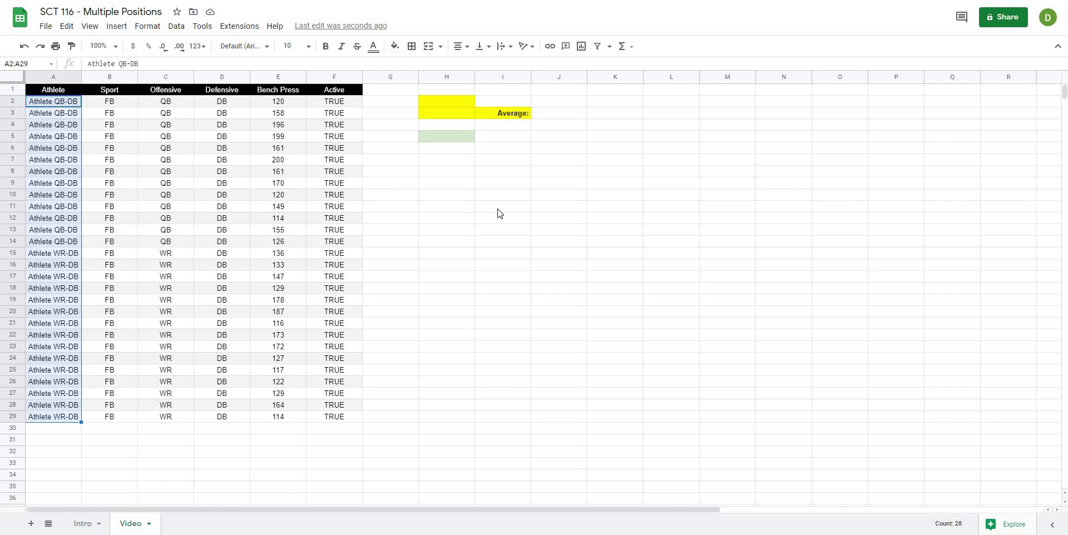
{"action": "left_click", "coordinate": [509, 219]}
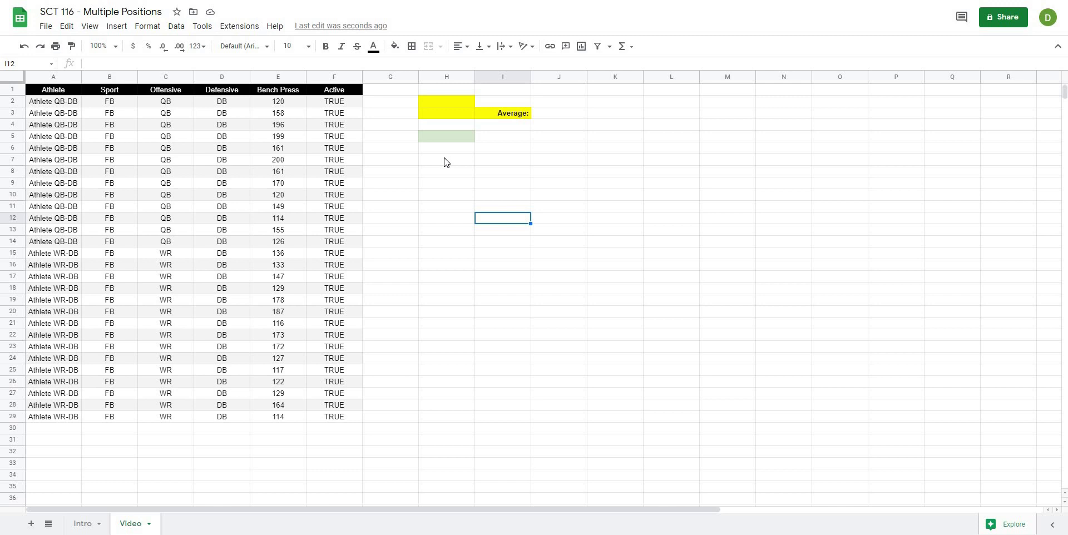
{"action": "left_click", "coordinate": [442, 174]}
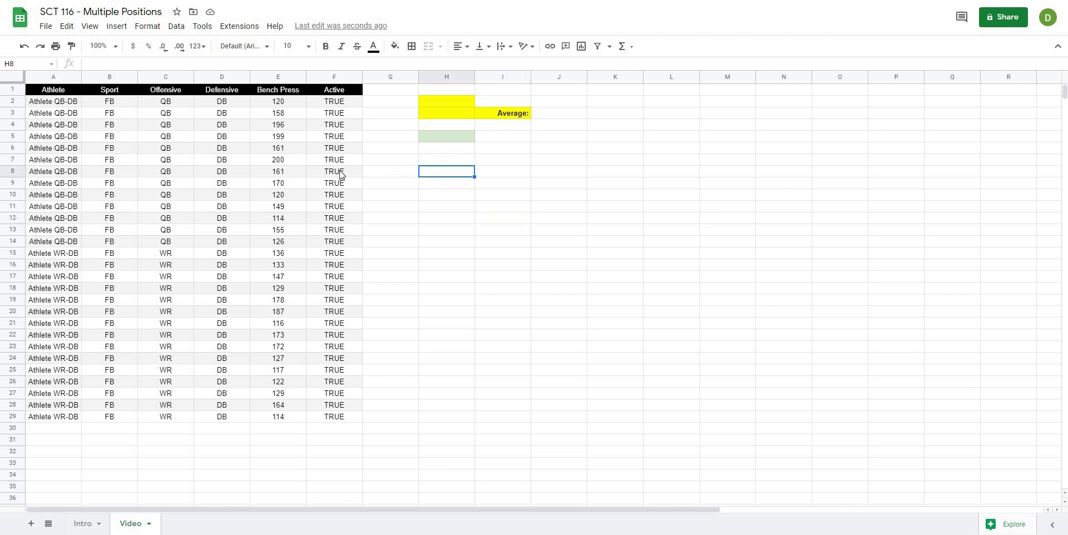
{"action": "left_click", "coordinate": [522, 186]}
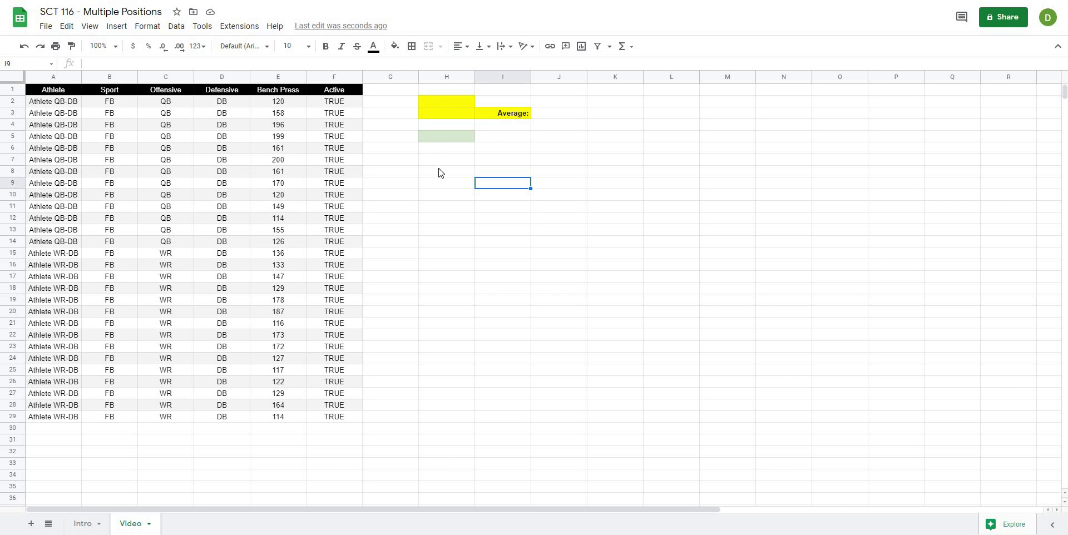
{"action": "left_click", "coordinate": [441, 105]}
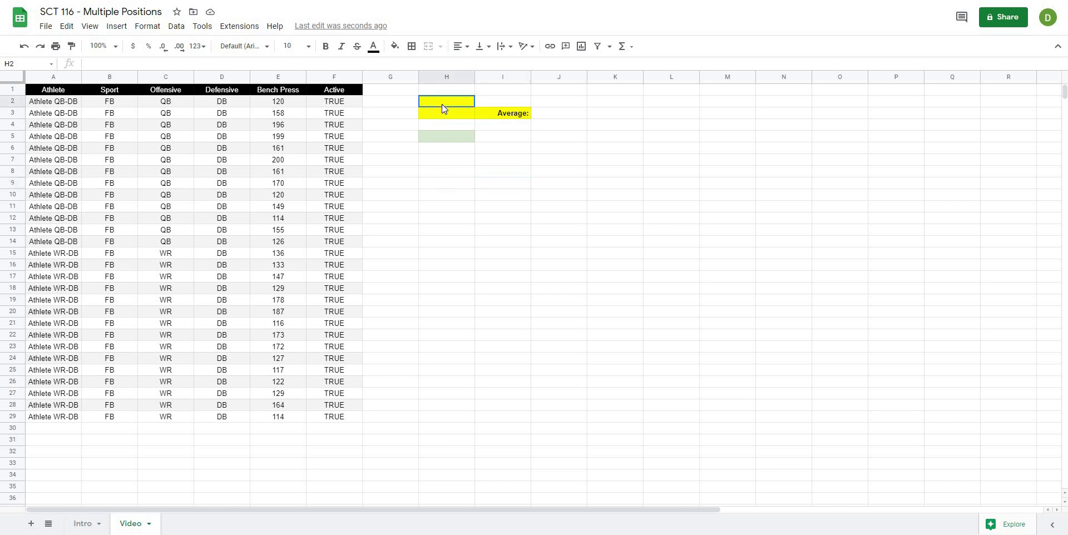
{"action": "left_click", "coordinate": [492, 186]}
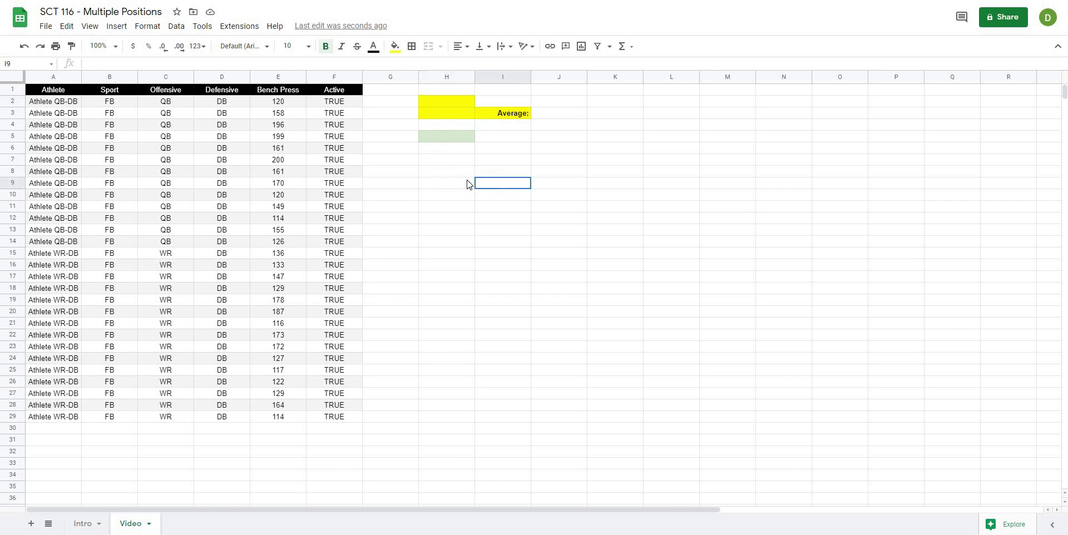
Add a dropdown list to the sport filter cell H2 through data validation, using the range B2:B.
{"action": "left_click", "coordinate": [433, 102]}
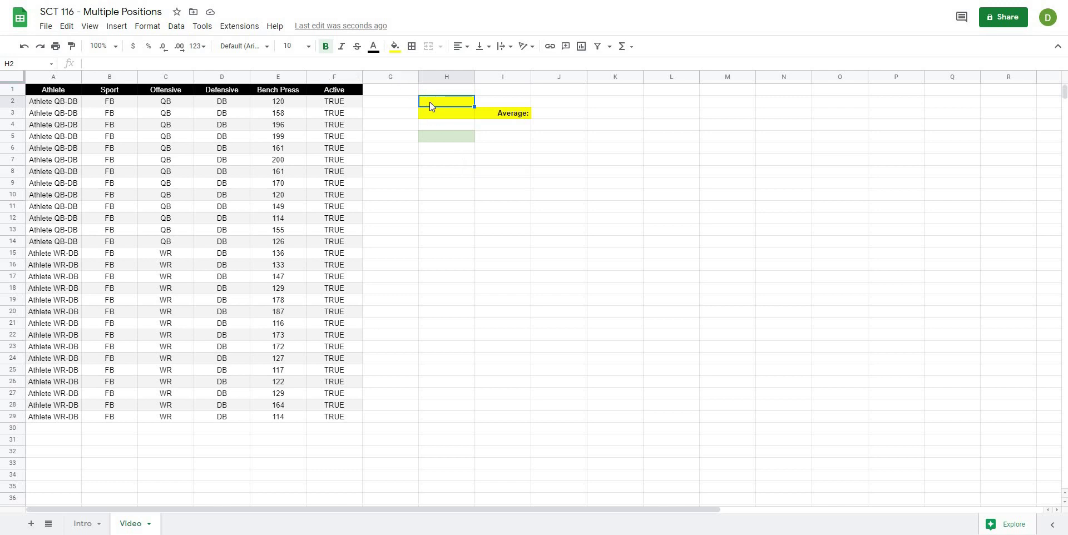
{"action": "left_click", "coordinate": [151, 30]}
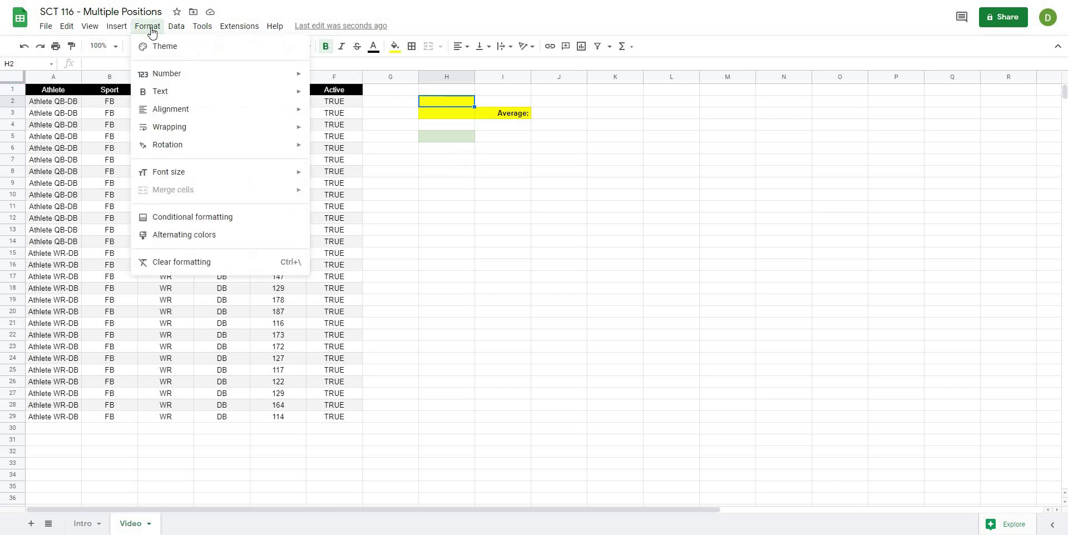
{"action": "mouse_move", "coordinate": [176, 32]}
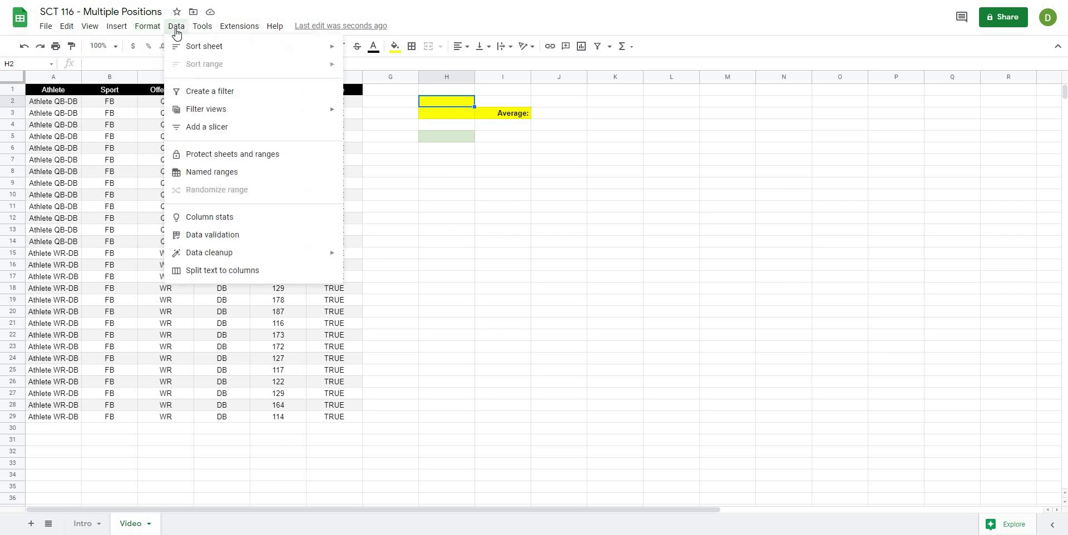
{"action": "left_click", "coordinate": [188, 235]}
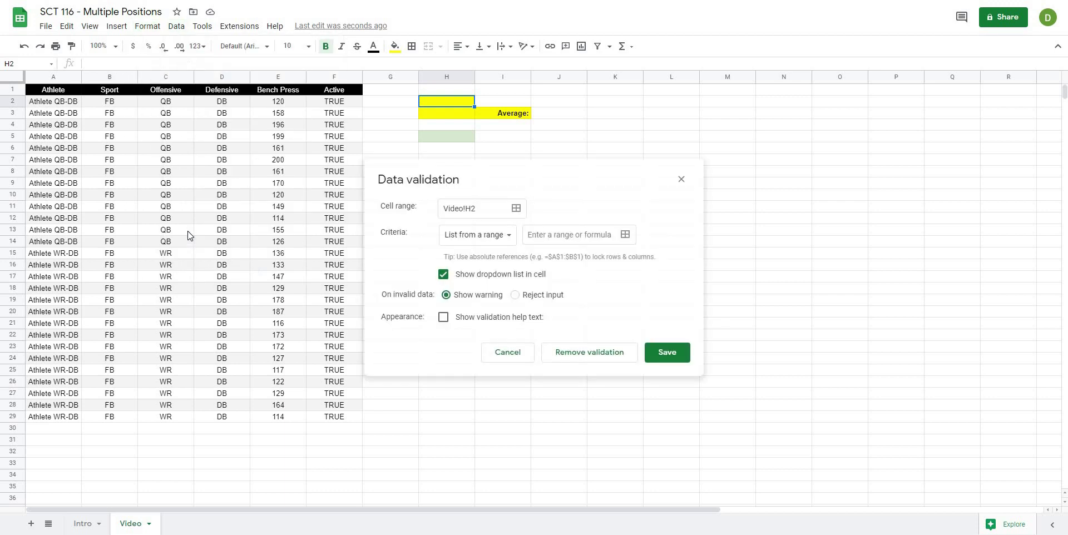
{"action": "left_click", "coordinate": [625, 237]}
{"action": "left_click", "coordinate": [100, 77]}
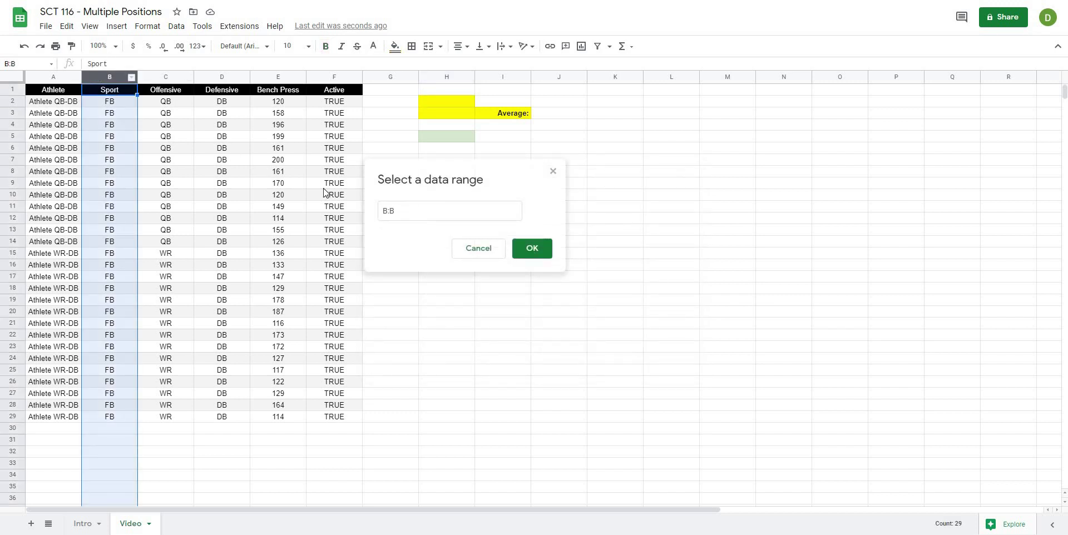
{"action": "left_click", "coordinate": [391, 210]}
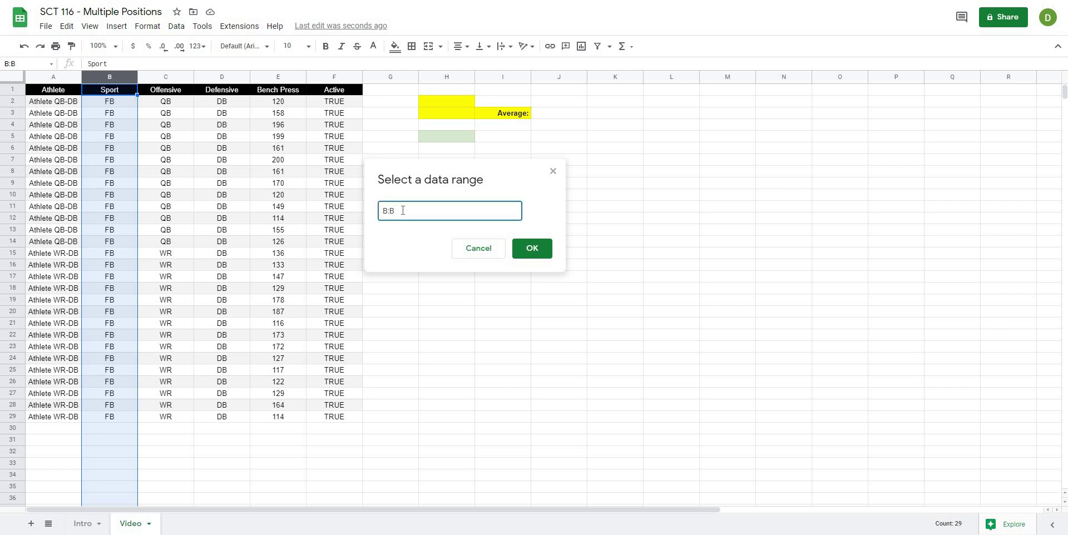
{"action": "type", "text": "2"}
{"action": "left_click", "coordinate": [529, 249]}
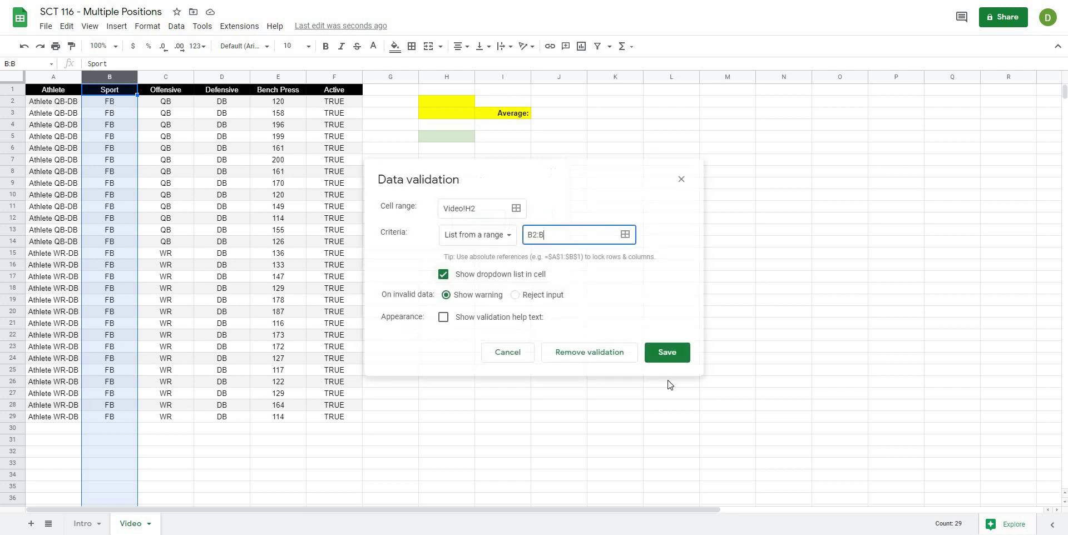
{"action": "left_click", "coordinate": [670, 354]}
Set the sport filter in H2 to FB.
{"action": "left_click", "coordinate": [470, 101]}
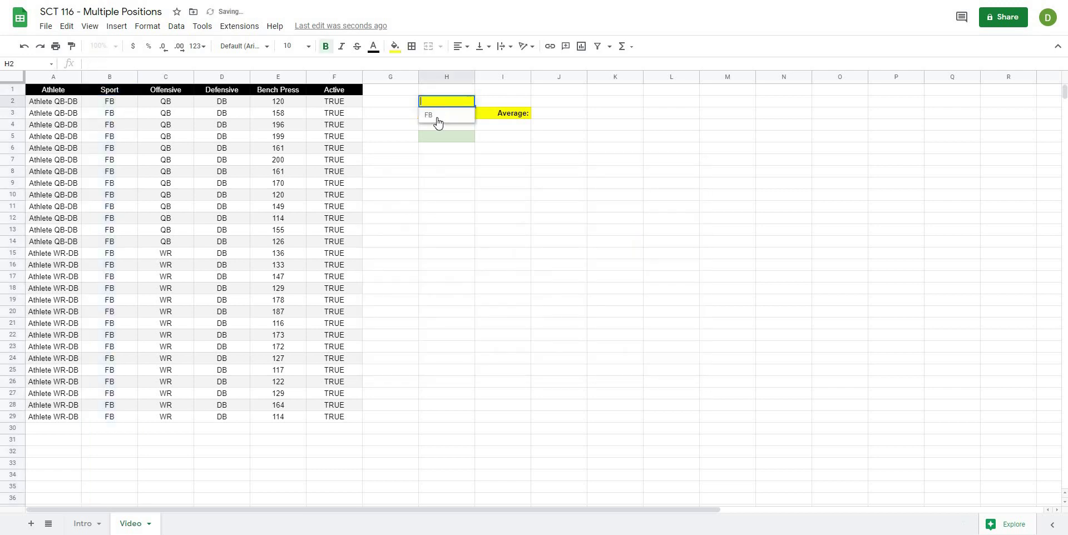
{"action": "type", "text": "FB"}
{"action": "left_click", "coordinate": [565, 165]}
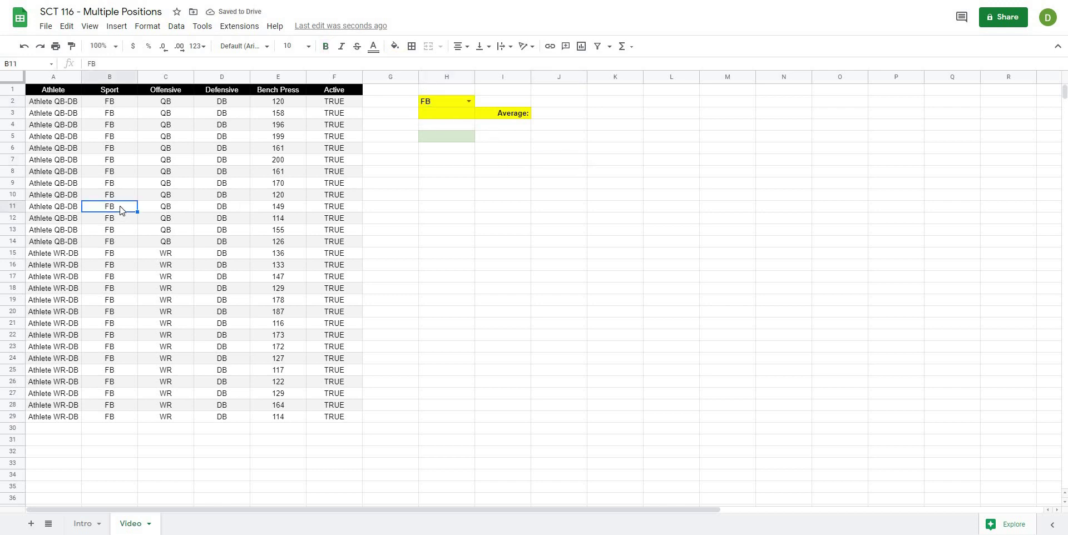
Change the sport in B11 to Soccer and choose Soccer in the sport filter H2.
{"action": "type", "text": "Soccer"}
{"action": "key", "text": "Return"}
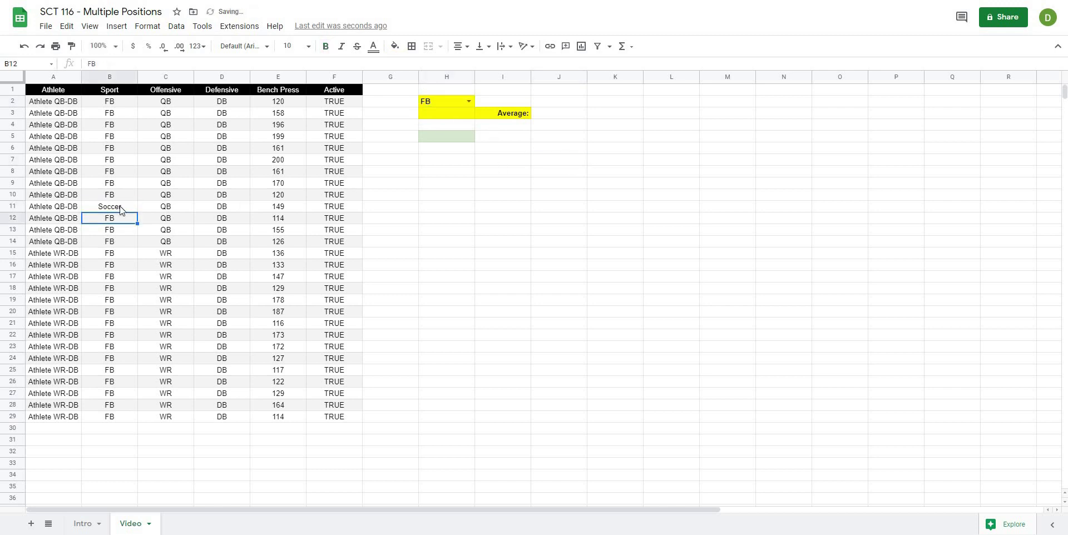
{"action": "left_click", "coordinate": [469, 102]}
{"action": "left_click", "coordinate": [434, 129]}
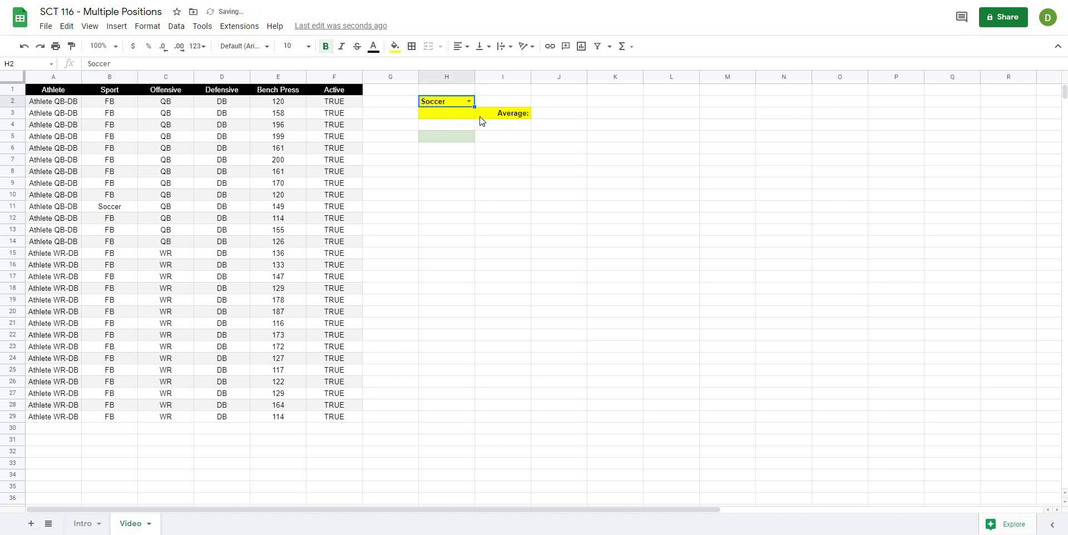
Set the sport filter H2 back to FB and re-enter FB as the sport in B11.
{"action": "left_click", "coordinate": [468, 101]}
{"action": "left_click", "coordinate": [452, 115]}
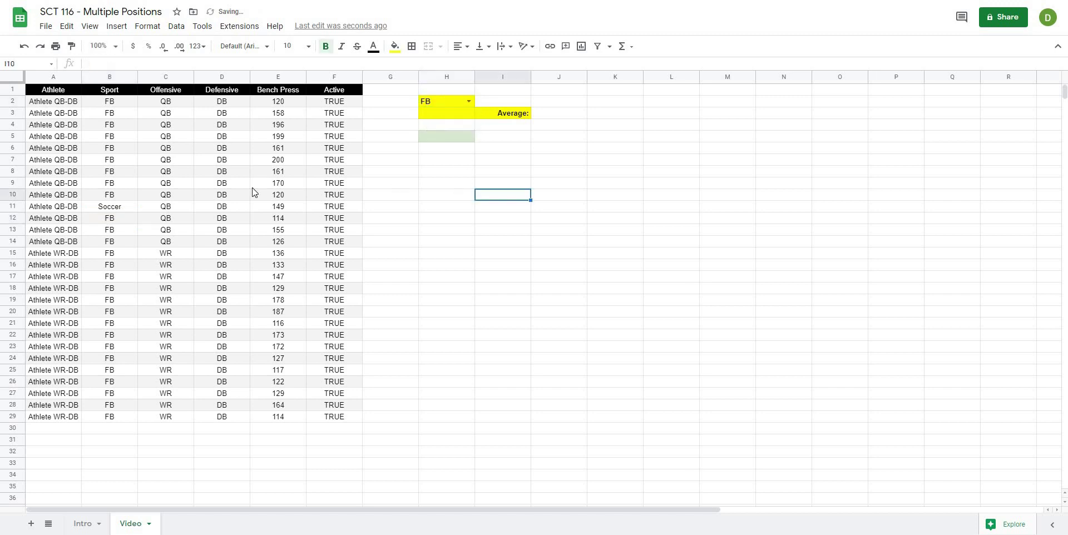
{"action": "left_click", "coordinate": [107, 211]}
{"action": "type", "text": "FB"}
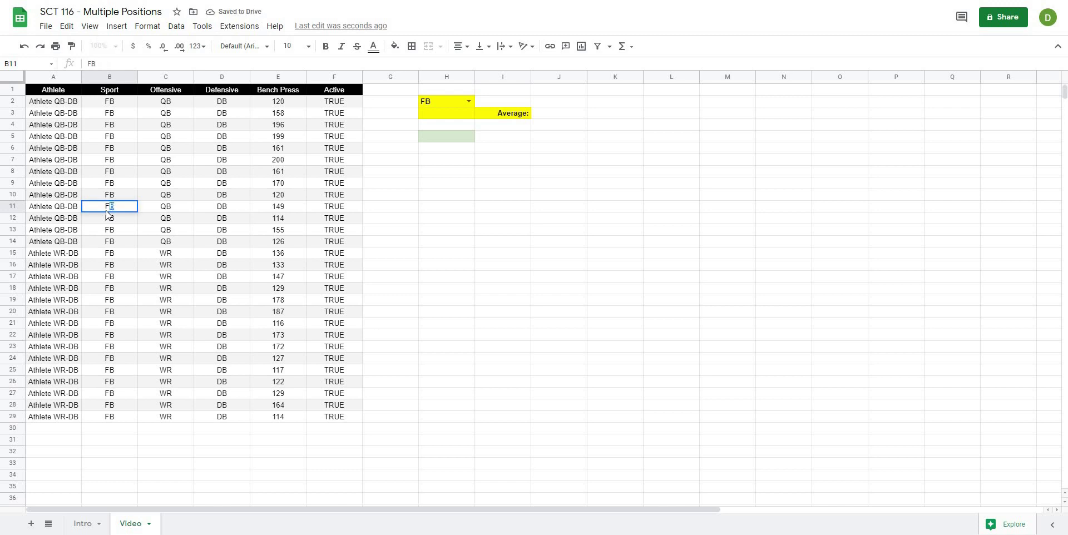
{"action": "key", "text": "Return"}
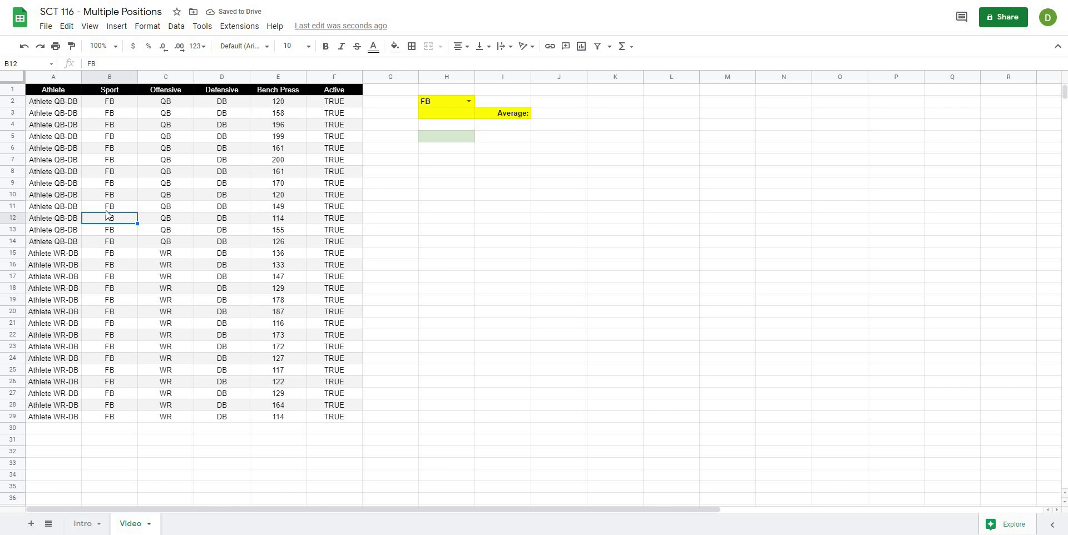
{"action": "left_click", "coordinate": [499, 257]}
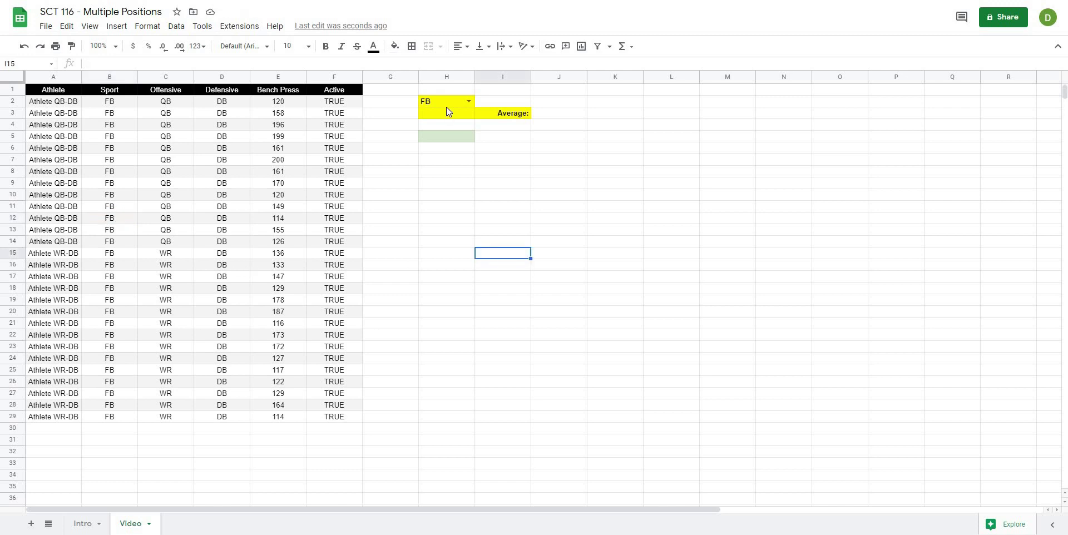
Add a dropdown list to the position cell H3 through data validation, using C2:D as the range, and view its options.
{"action": "left_click", "coordinate": [446, 110]}
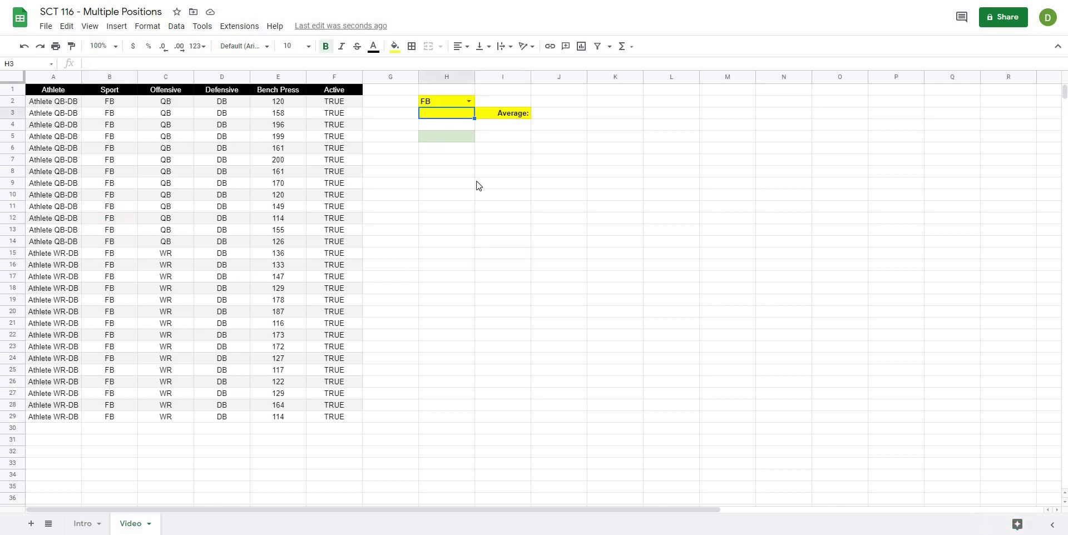
{"action": "left_click", "coordinate": [533, 188]}
{"action": "left_click", "coordinate": [434, 117]}
{"action": "left_click", "coordinate": [175, 28]}
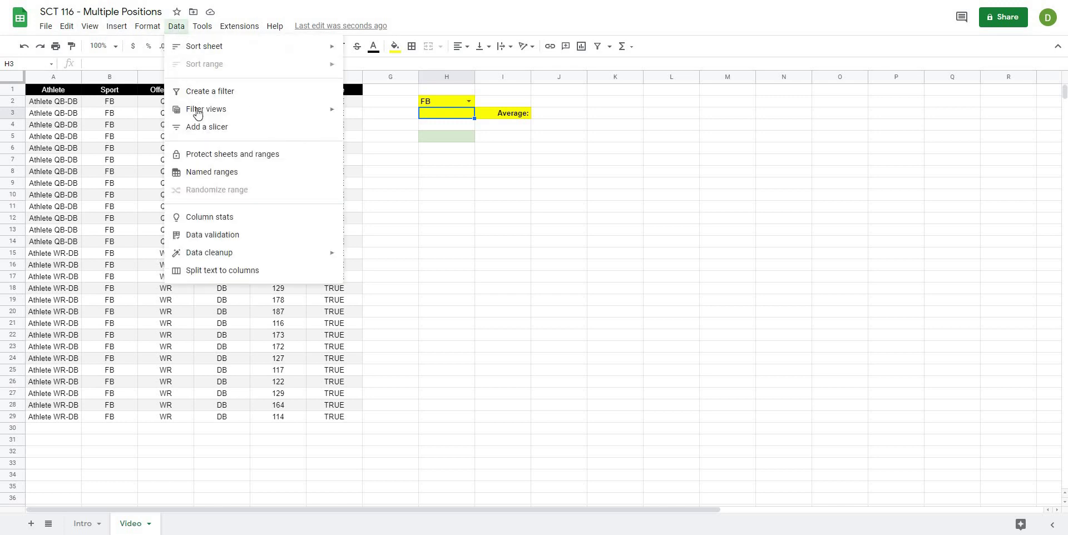
{"action": "left_click", "coordinate": [201, 234]}
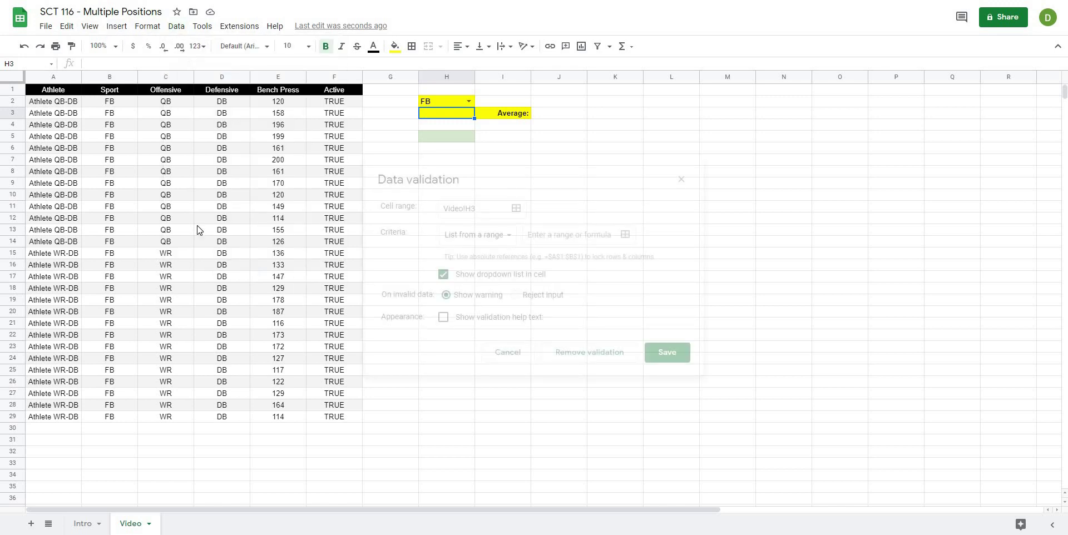
{"action": "left_click", "coordinate": [625, 234]}
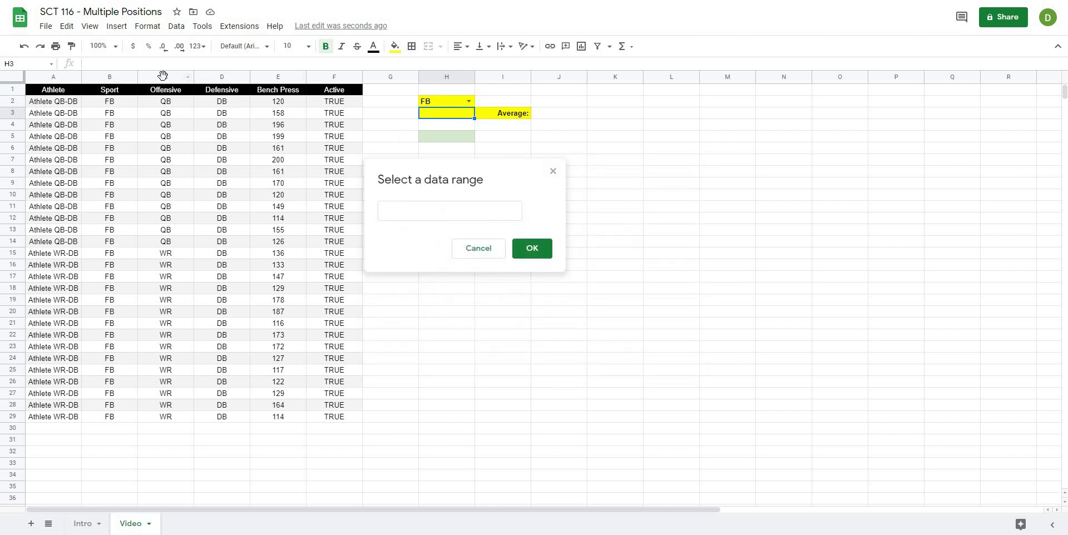
{"action": "left_click_drag", "start_coordinate": [185, 80], "coordinate": [220, 80]}
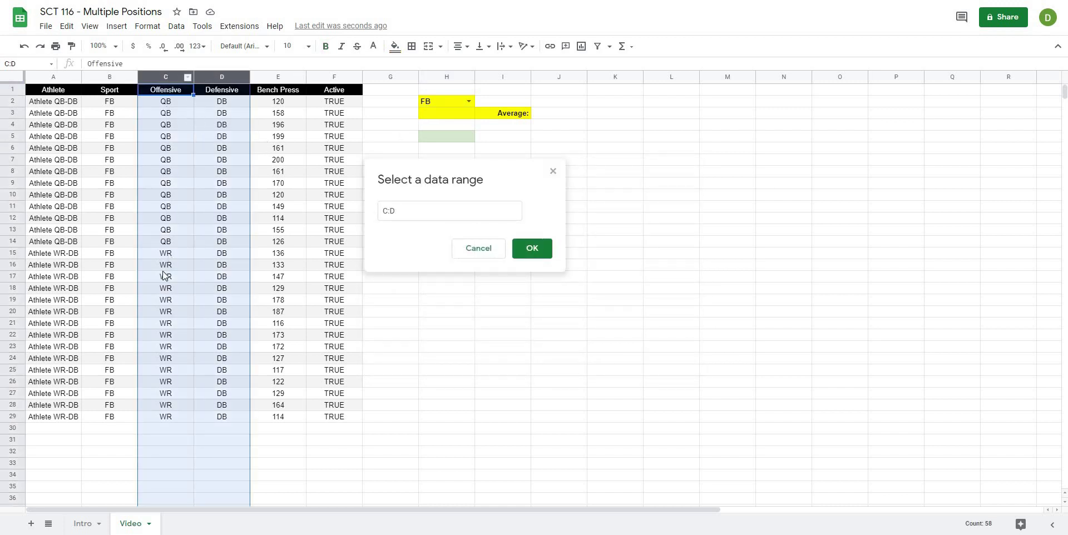
{"action": "left_click", "coordinate": [388, 210]}
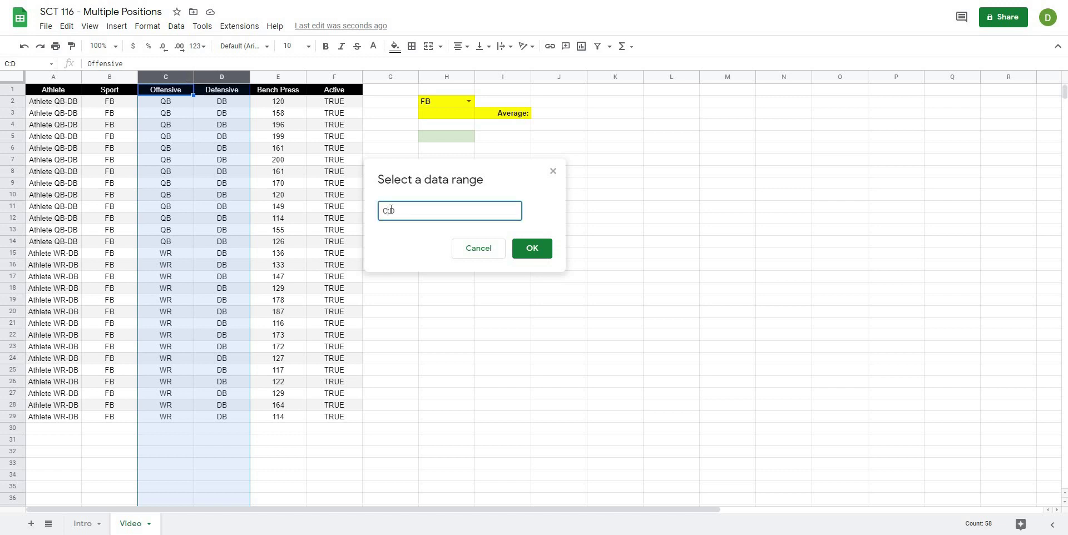
{"action": "type", "text": "2"}
{"action": "left_click", "coordinate": [536, 250]}
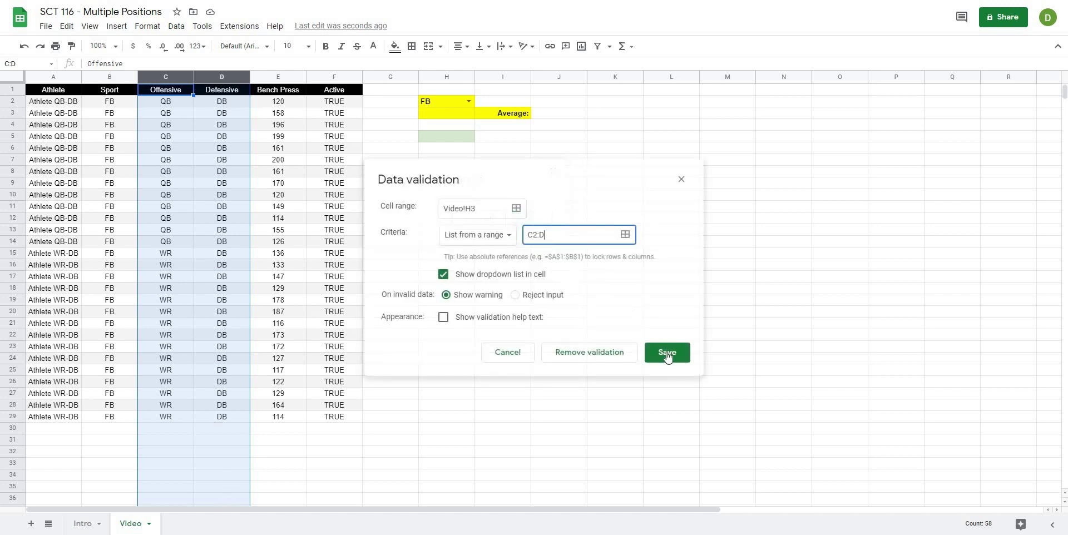
{"action": "left_click", "coordinate": [667, 353]}
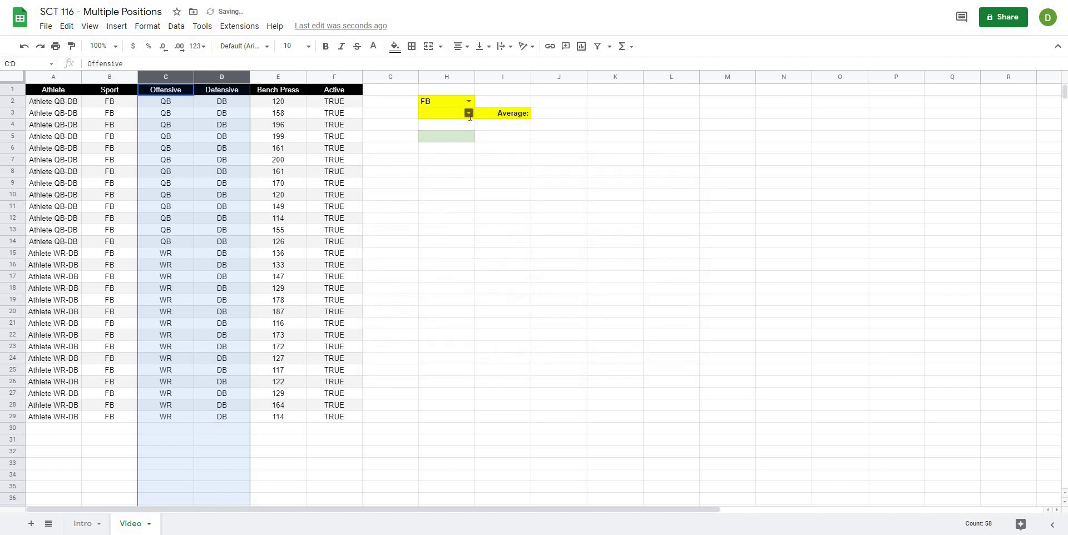
{"action": "left_click", "coordinate": [469, 113]}
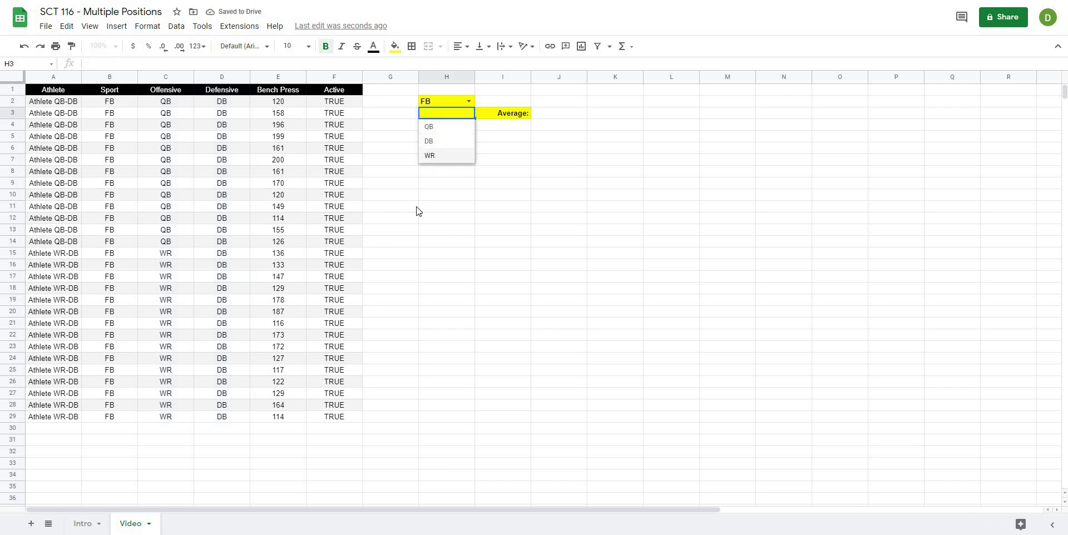
{"action": "left_click", "coordinate": [584, 170]}
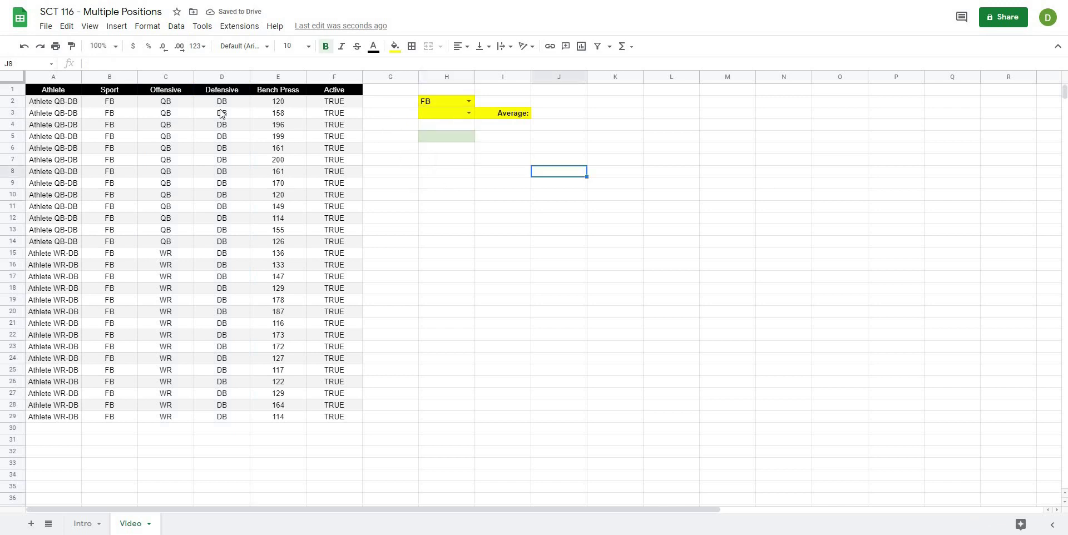
Enter Striker in C2 and Scrum Half in D3, and check the options offered in H3.
{"action": "left_click", "coordinate": [170, 105]}
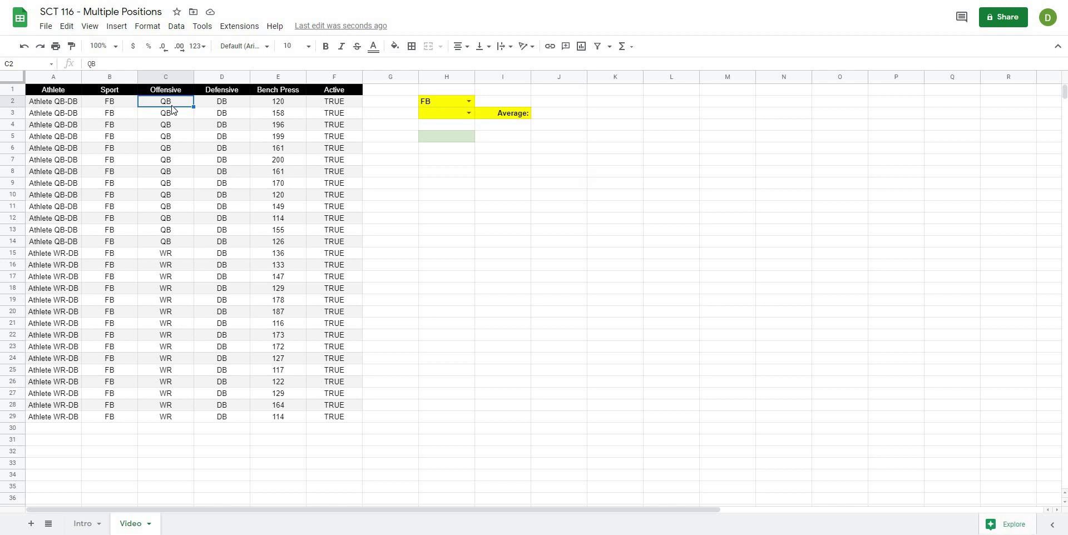
{"action": "type", "text": "Striker"}
{"action": "key", "text": "Return"}
{"action": "key", "text": "Right"}
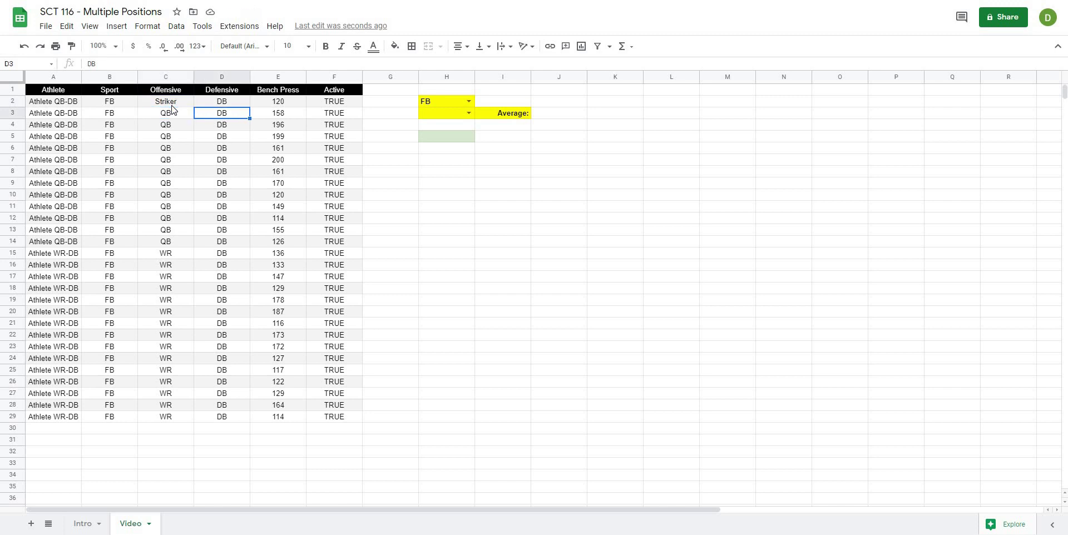
{"action": "type", "text": "Scrum Half"}
{"action": "key", "text": "Return"}
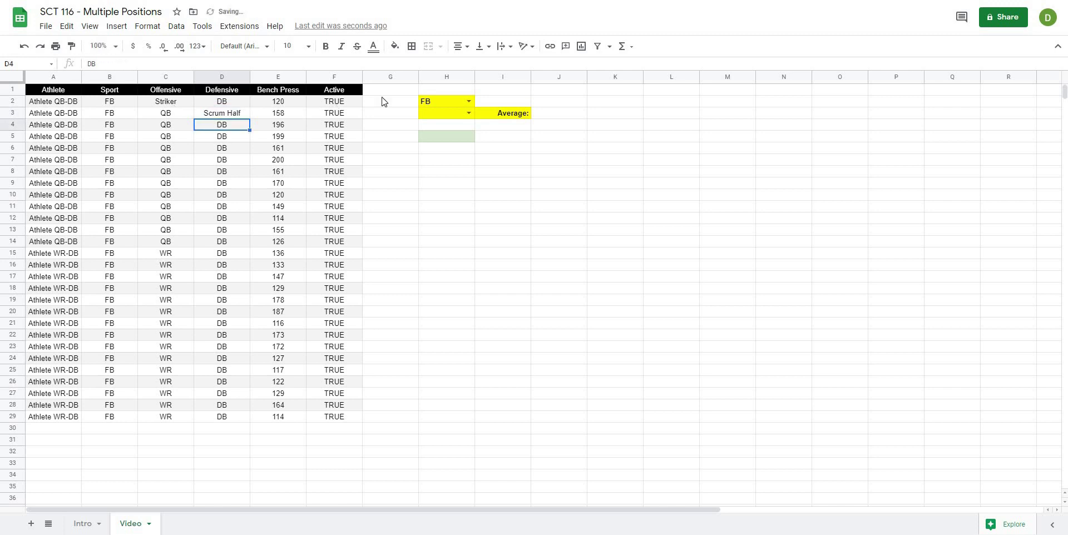
{"action": "left_click", "coordinate": [468, 113]}
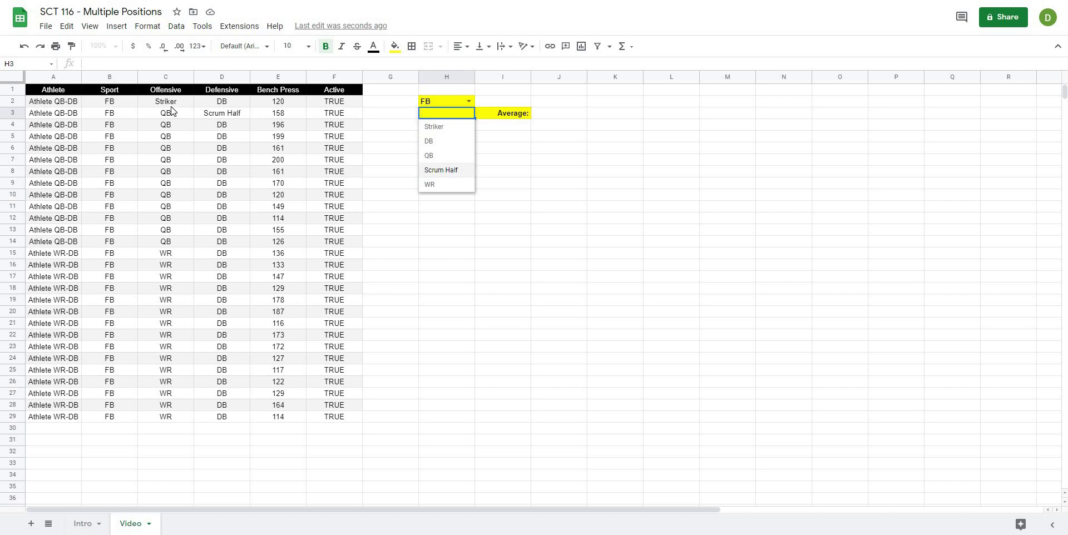
{"action": "left_click", "coordinate": [171, 110]}
Undo the two test position entries in D3 and C2.
{"action": "left_click", "coordinate": [21, 49]}
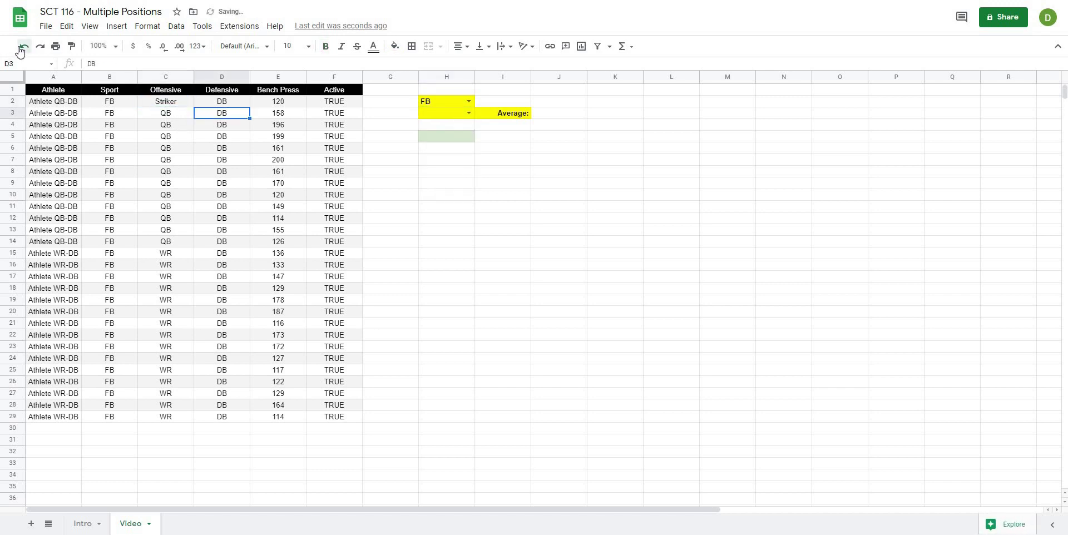
{"action": "left_click", "coordinate": [22, 49]}
{"action": "left_click", "coordinate": [470, 222]}
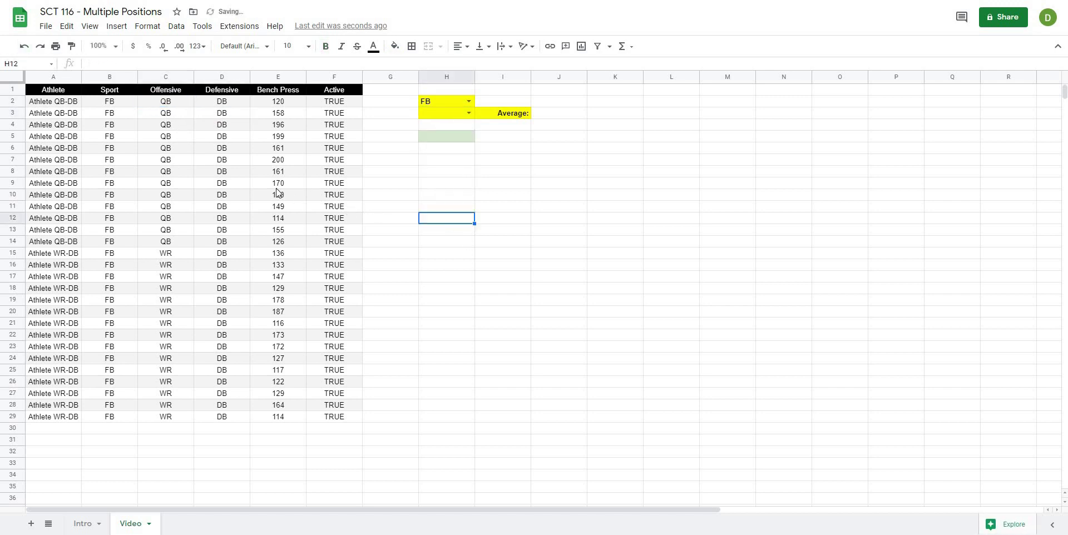
{"action": "left_click", "coordinate": [538, 229]}
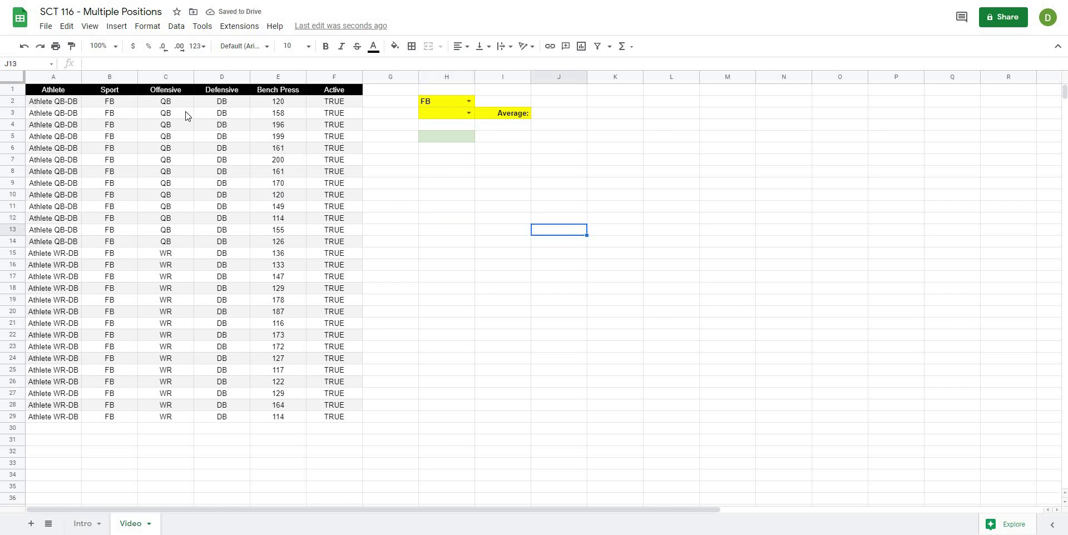
Review the position options in H3 and set the position filter to QB.
{"action": "left_click", "coordinate": [469, 113]}
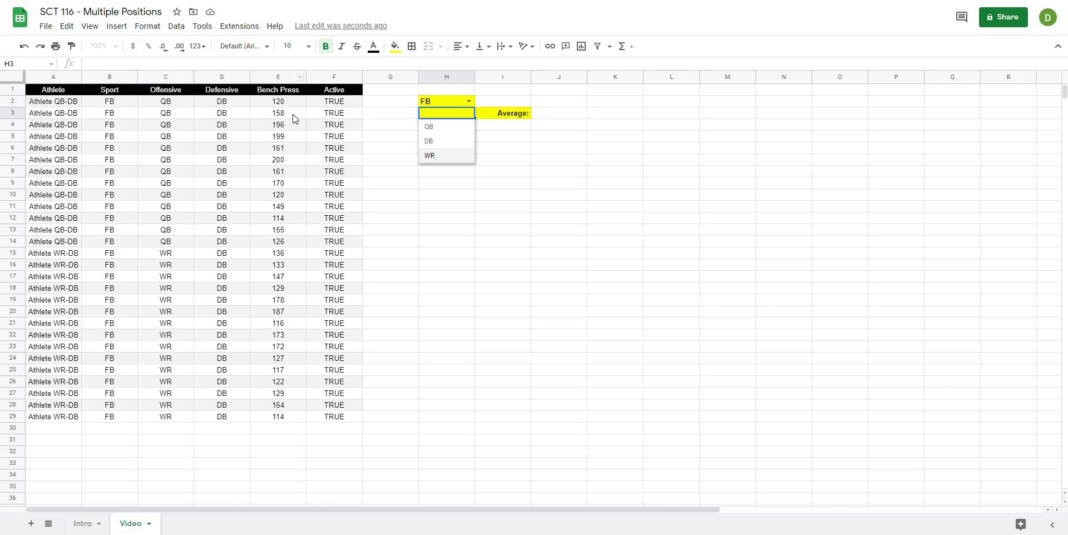
{"action": "left_click", "coordinate": [490, 206]}
{"action": "left_click", "coordinate": [599, 149]}
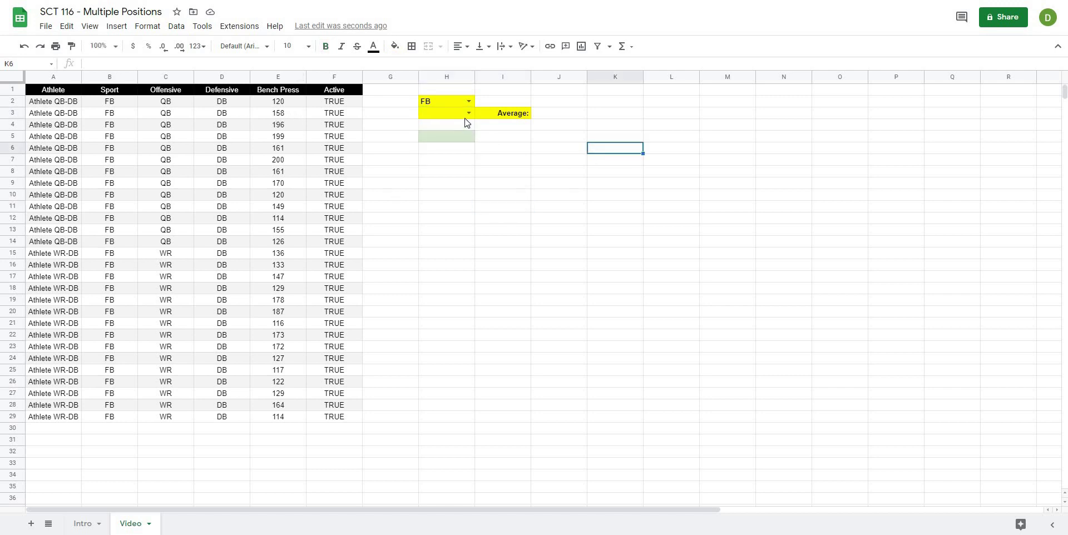
{"action": "left_click", "coordinate": [468, 113]}
{"action": "left_click", "coordinate": [427, 127]}
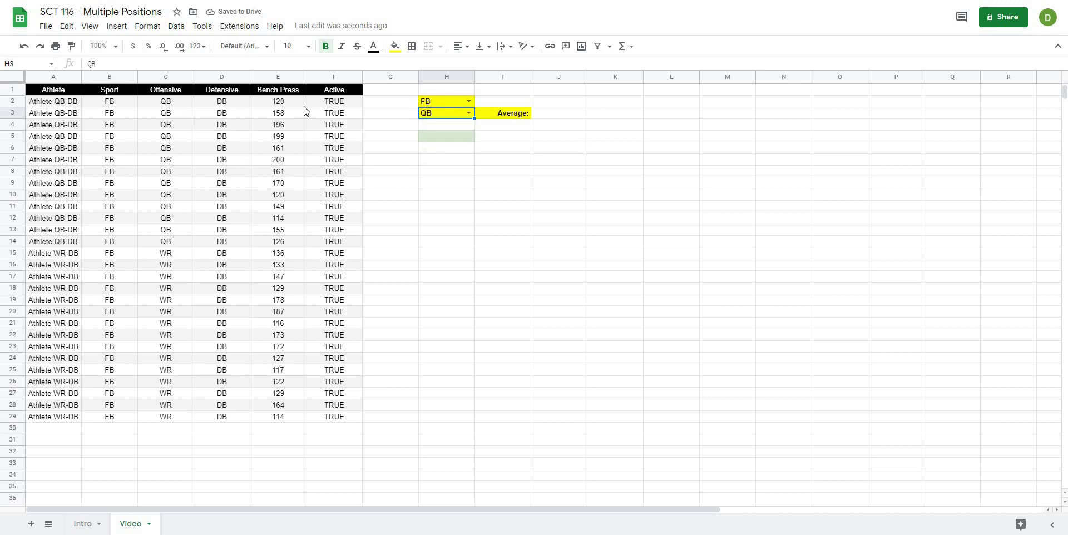
Set the position filter in H3 to DB.
{"action": "key", "text": "Return"}
{"action": "left_click", "coordinate": [438, 145]}
{"action": "left_click", "coordinate": [584, 172]}
{"action": "left_click", "coordinate": [435, 138]}
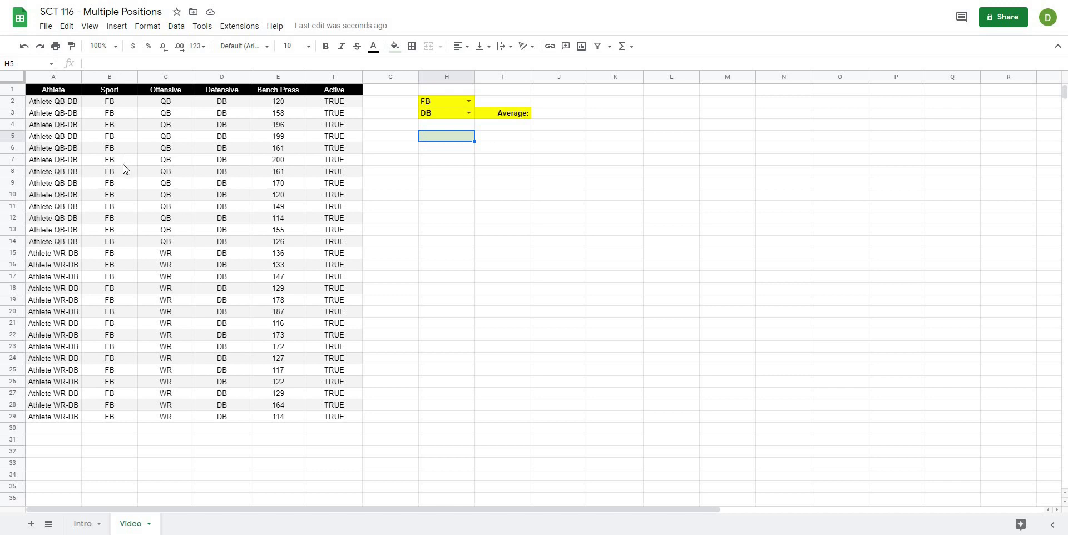
Check the sport, defensive position and active entries of the first athlete in row 2.
{"action": "left_click", "coordinate": [112, 105]}
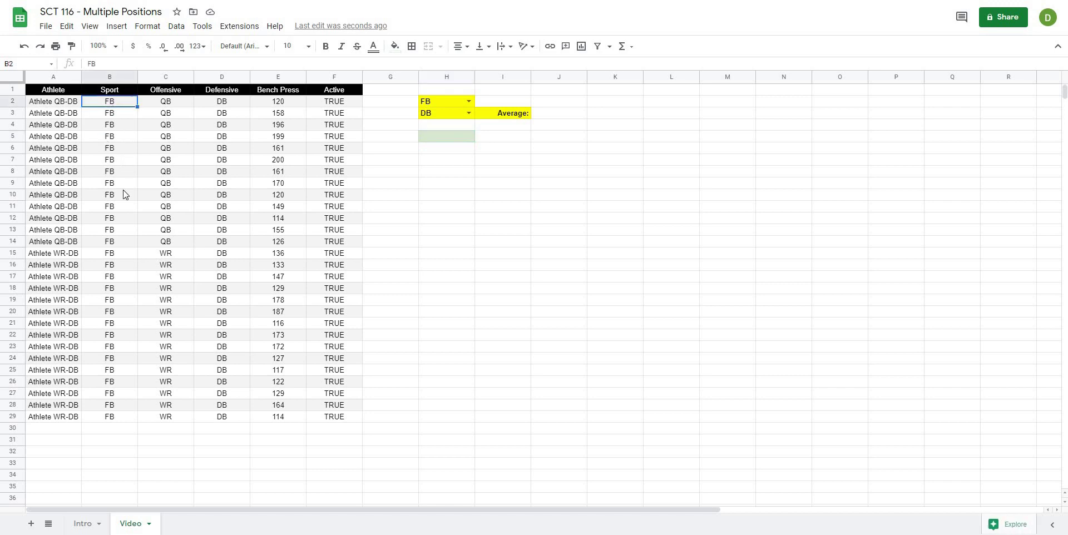
{"action": "left_click", "coordinate": [223, 102]}
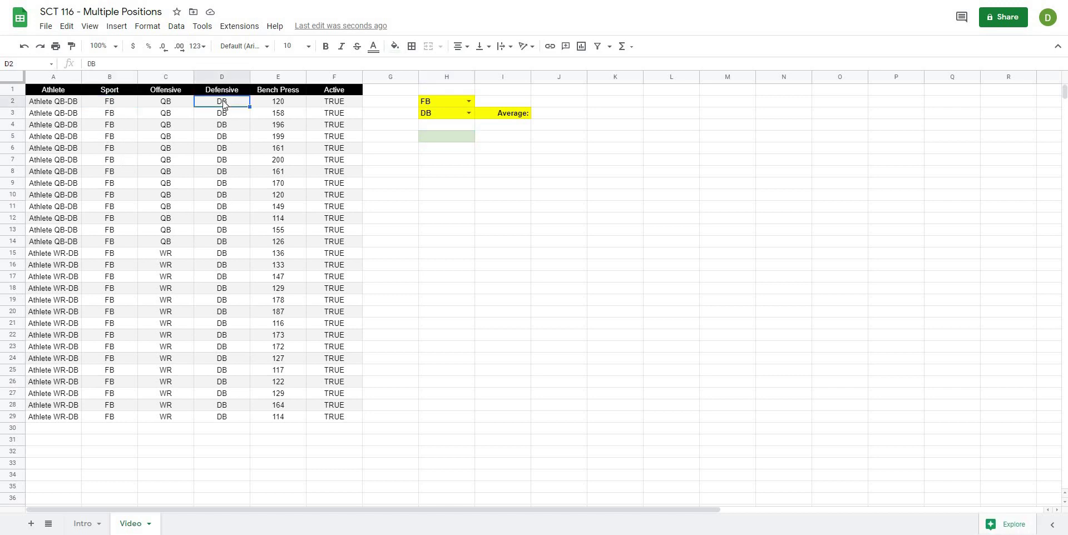
{"action": "left_click", "coordinate": [342, 102]}
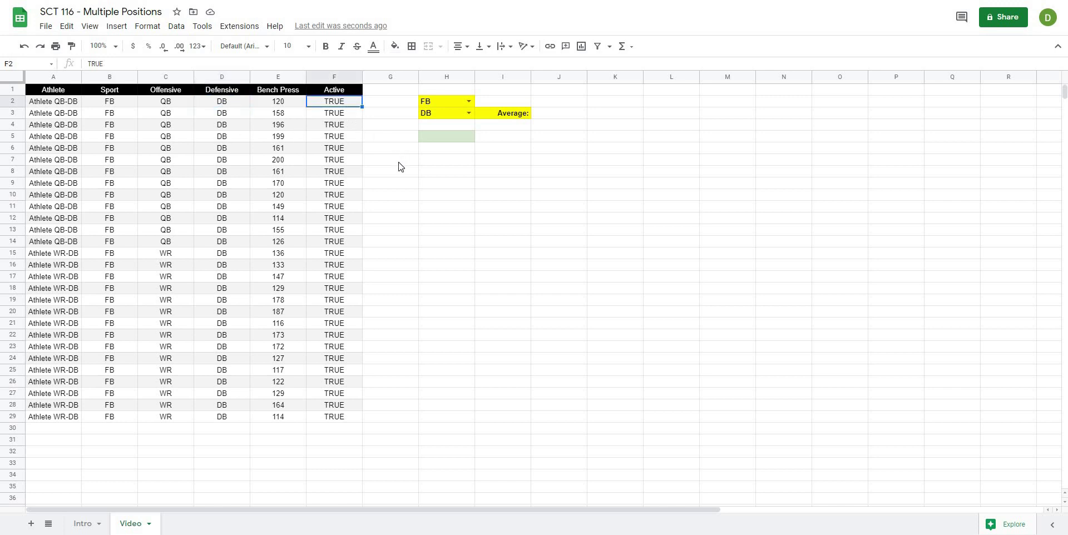
Begin a FILTER formula in H5 with the athlete column A:A as its range, consulting the formula help.
{"action": "left_click", "coordinate": [415, 183]}
{"action": "left_click", "coordinate": [432, 139]}
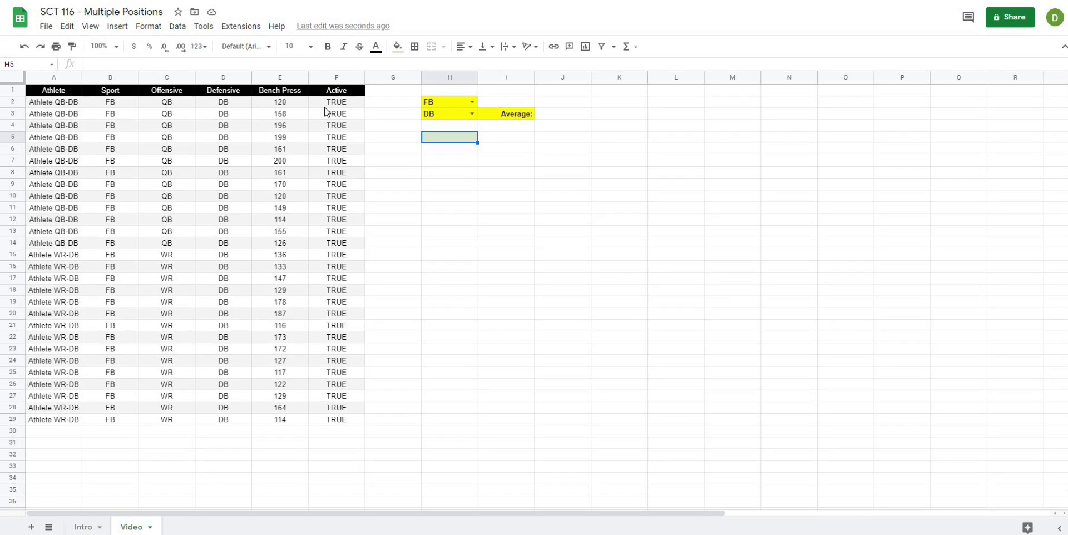
{"action": "left_click", "coordinate": [146, 63]}
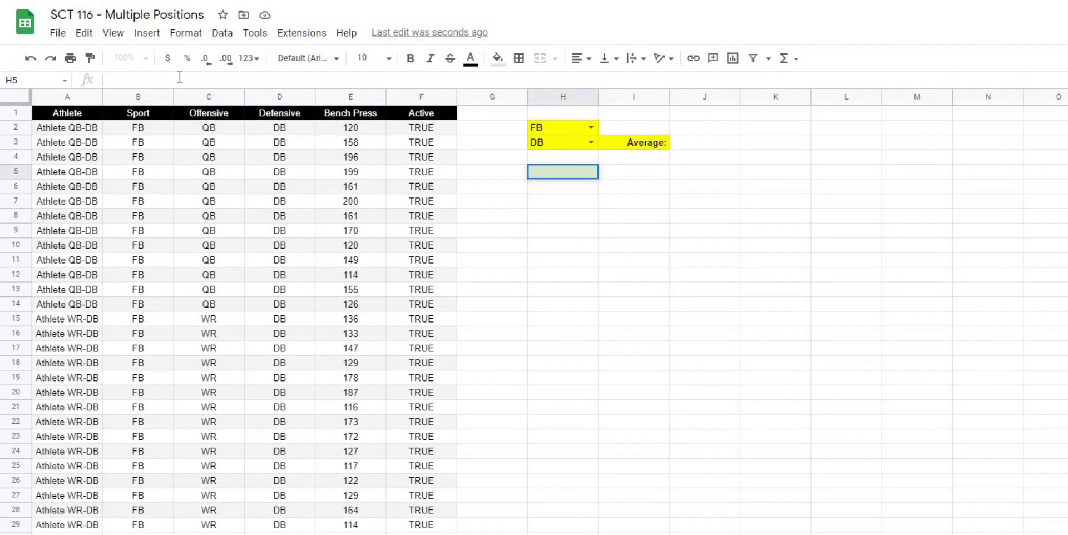
{"action": "type", "text": "=filter("}
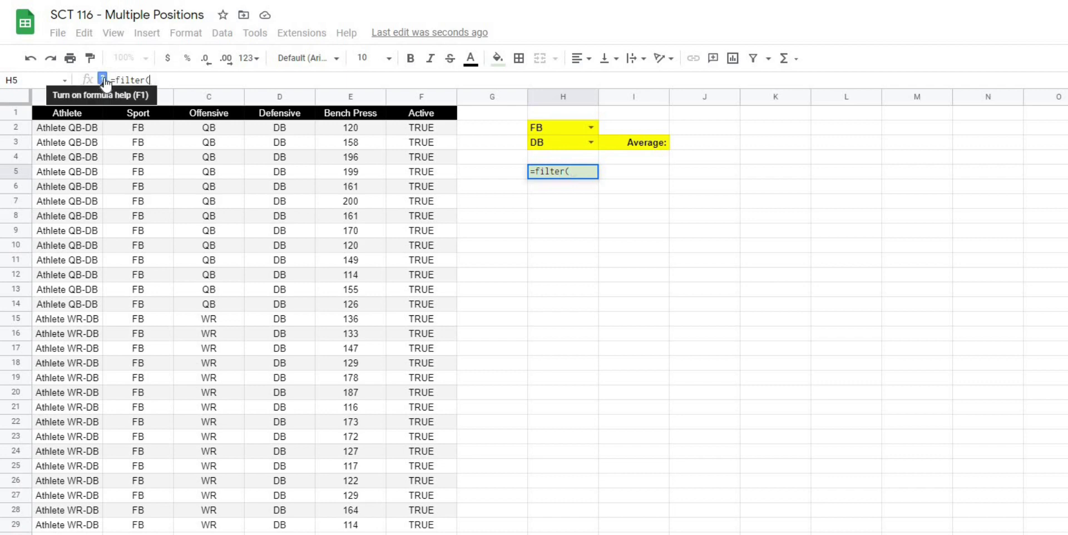
{"action": "left_click", "coordinate": [103, 79]}
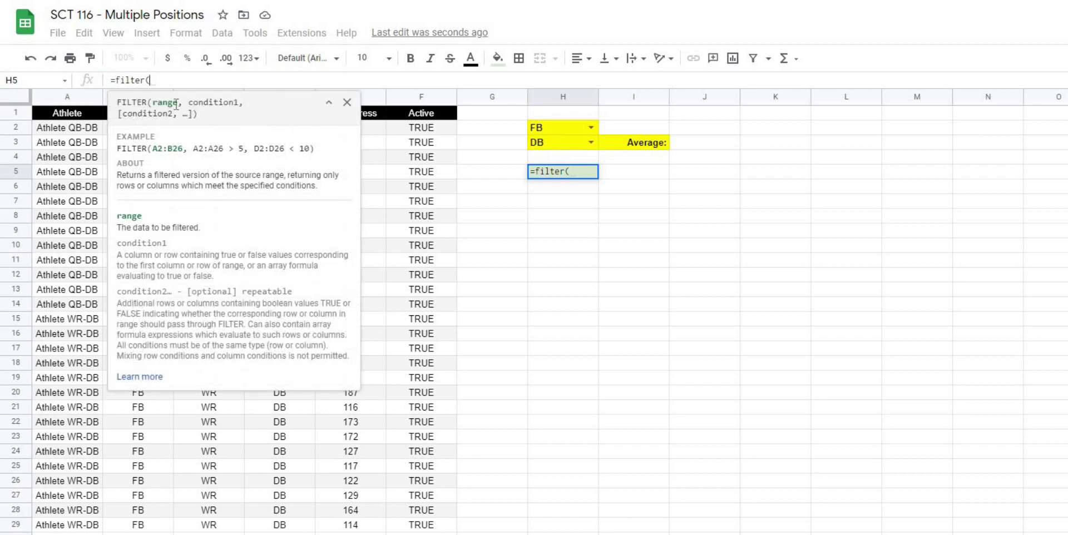
{"action": "left_click", "coordinate": [161, 79]}
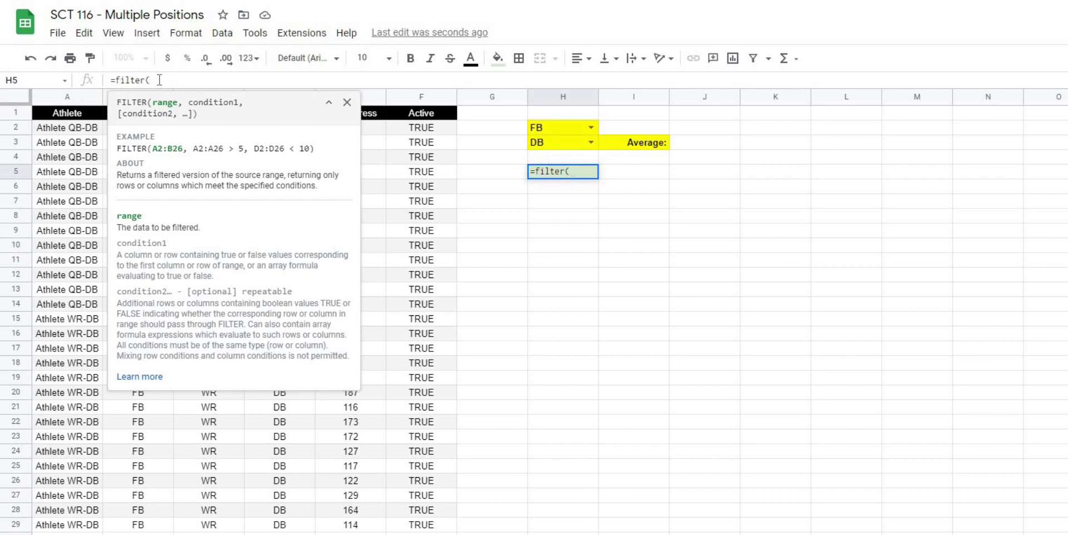
{"action": "type", "text": "A:A"}
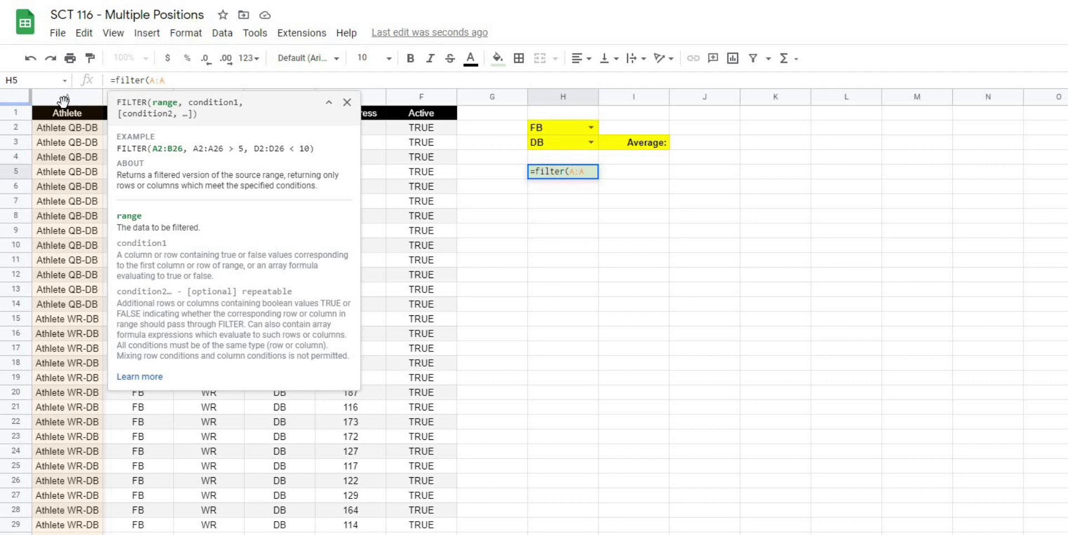
{"action": "type", "text": ","}
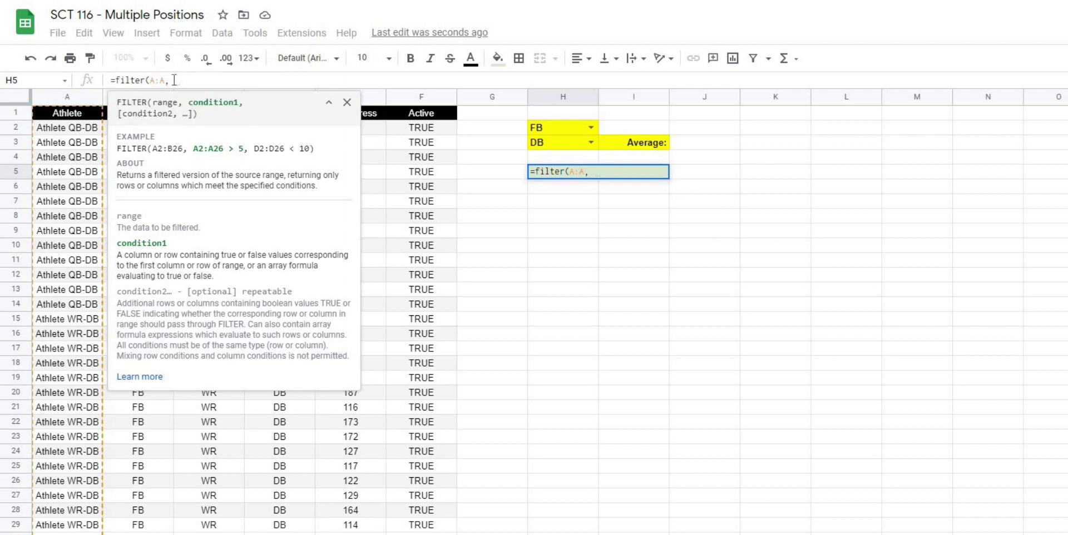
Complete the H5 formula with the sport condition as =filter(A:A, B:B = H2), with the formula help closed.
{"action": "left_click", "coordinate": [347, 103]}
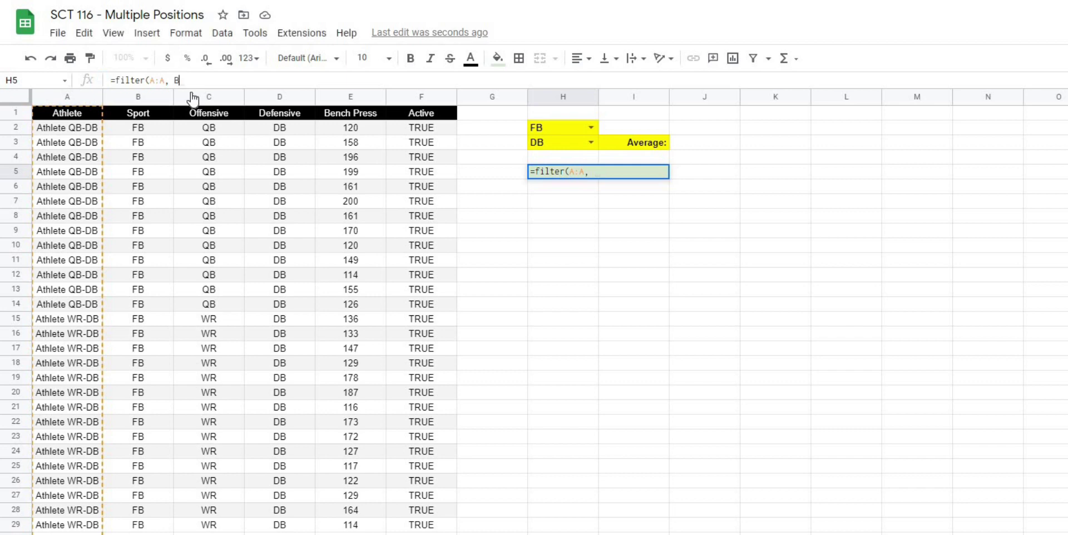
{"action": "type", "text": "B:B"}
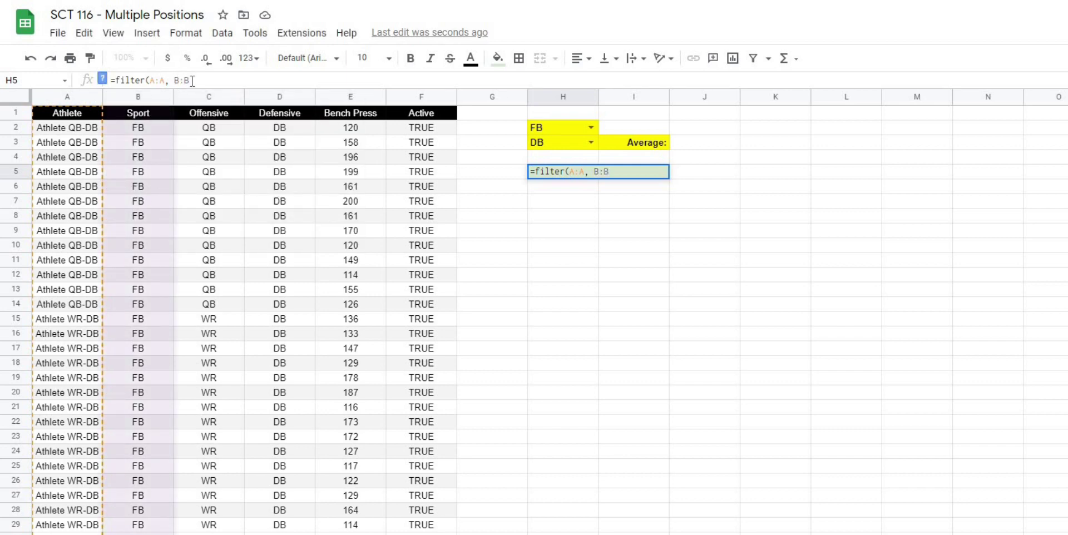
{"action": "type", "text": " ="}
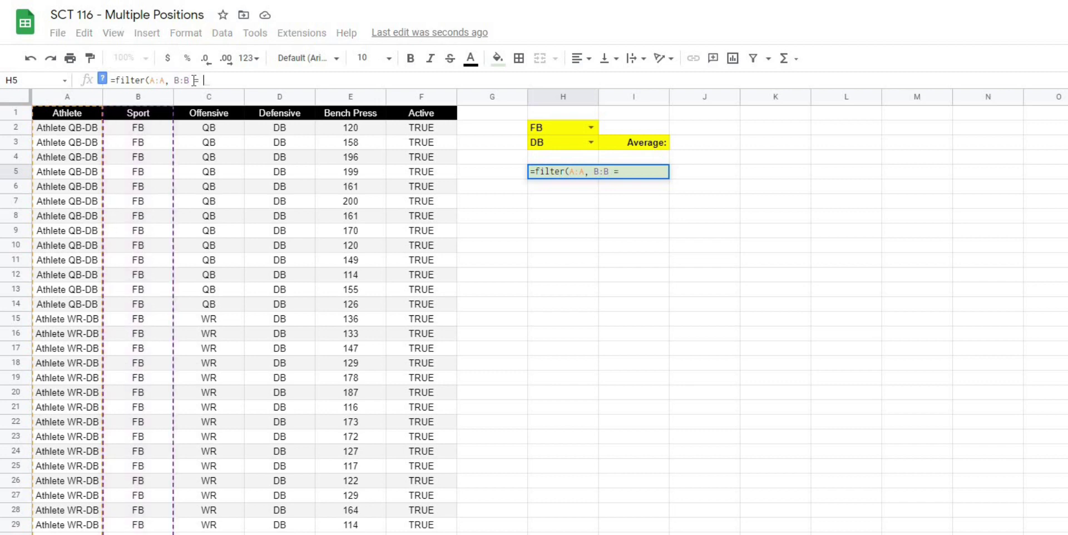
{"action": "left_click", "coordinate": [566, 131]}
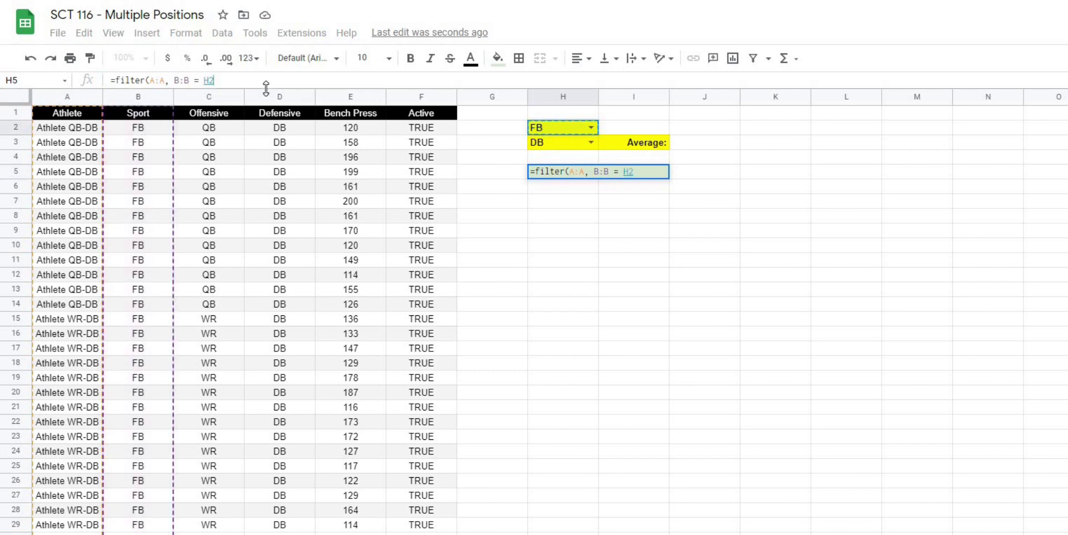
{"action": "type", "text": ")"}
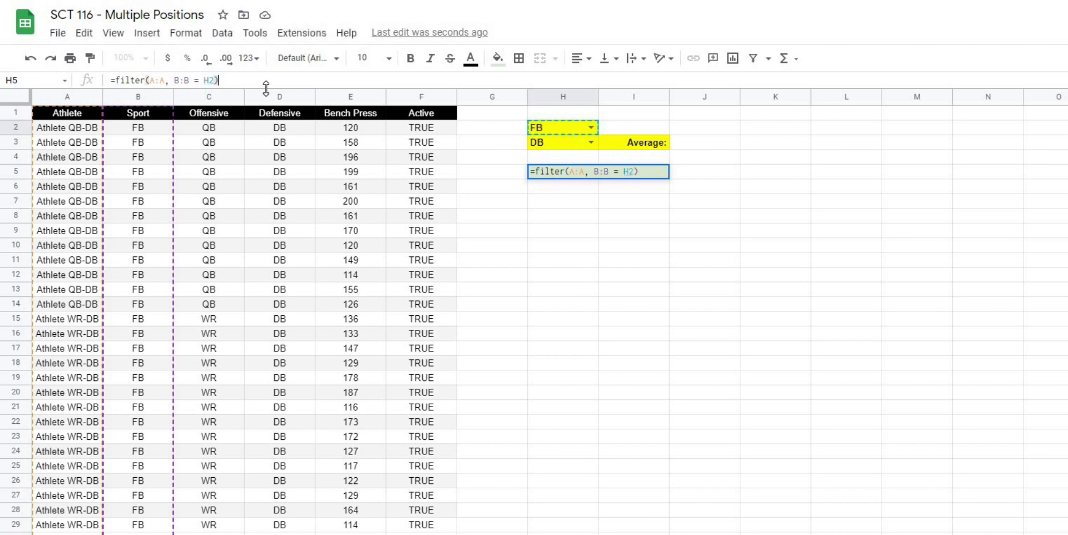
{"action": "key", "text": "Return"}
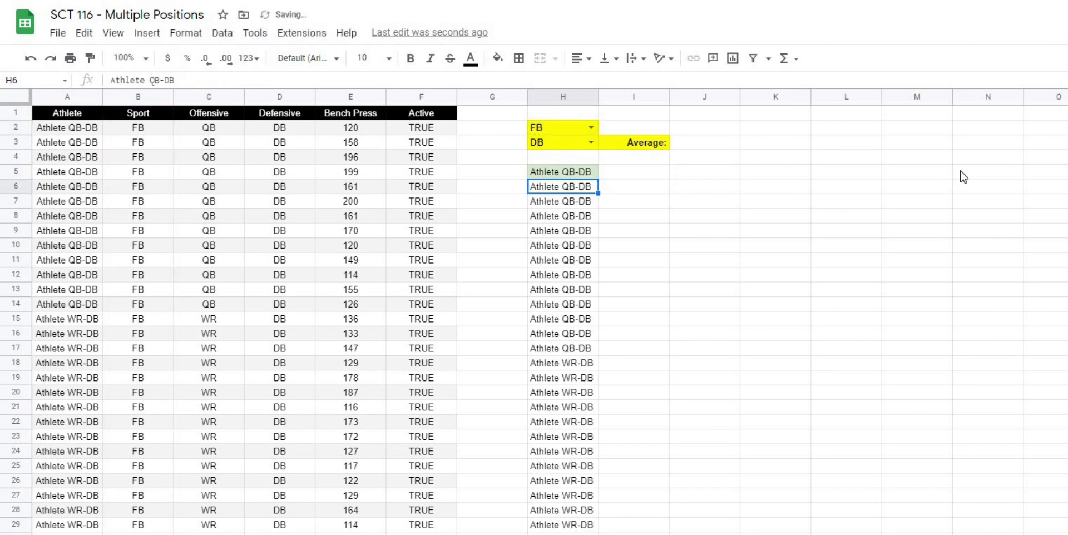
Test the filter by clearing the sport in H2 and reselecting FB.
{"action": "left_click", "coordinate": [570, 128]}
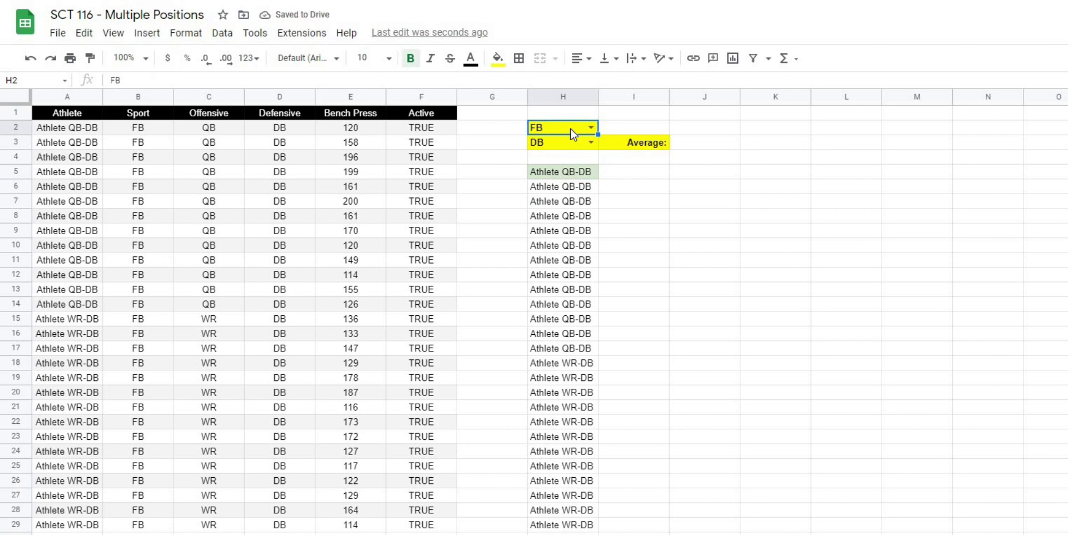
{"action": "key", "text": "Delete"}
{"action": "left_click", "coordinate": [591, 128]}
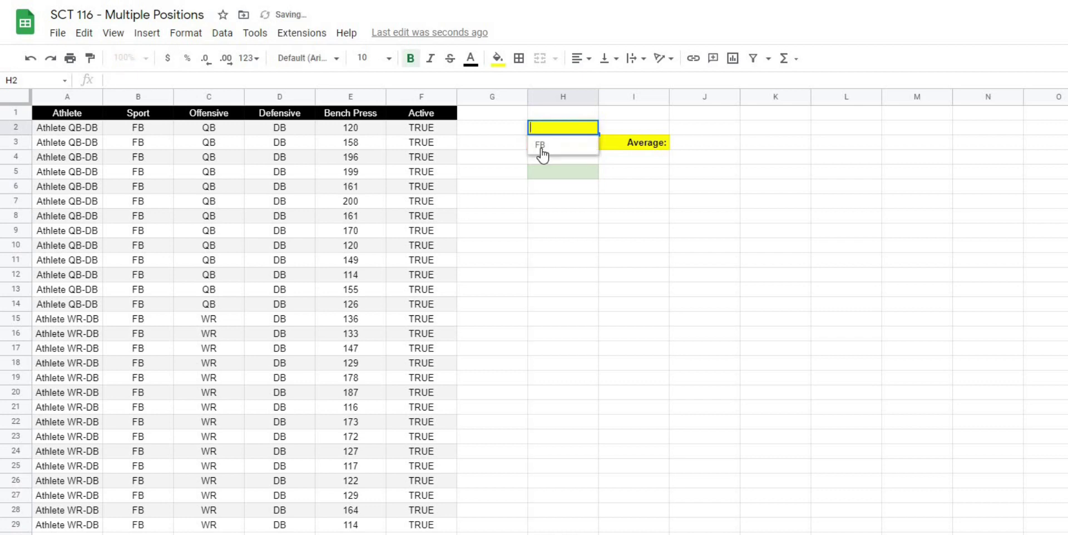
{"action": "left_click", "coordinate": [556, 145]}
{"action": "left_click", "coordinate": [755, 192]}
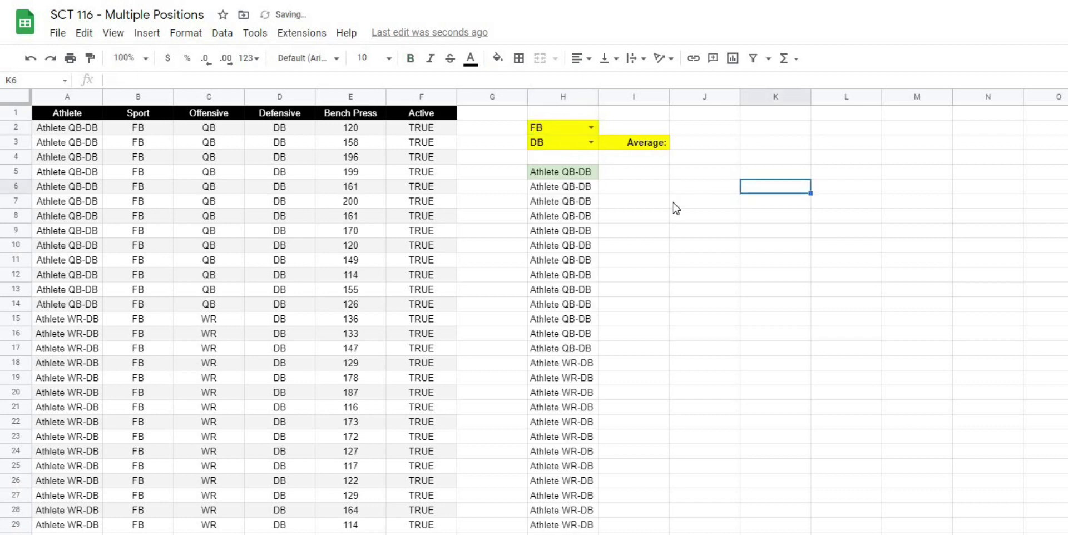
Test whether the list responds to the position filter by clearing H3 and reselecting DB.
{"action": "left_click", "coordinate": [565, 173]}
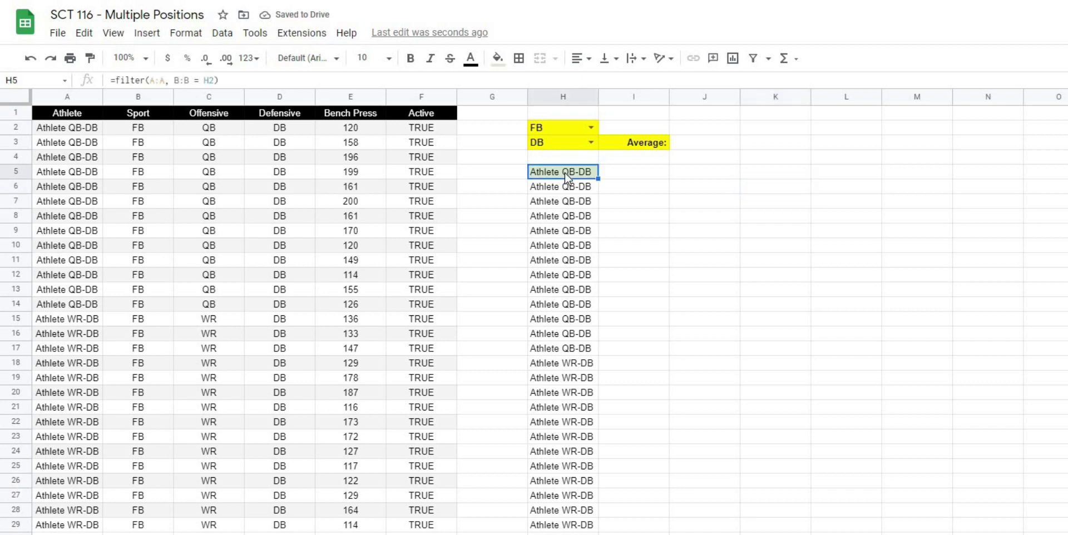
{"action": "left_click", "coordinate": [770, 170]}
{"action": "left_click", "coordinate": [566, 162]}
{"action": "left_click", "coordinate": [547, 146]}
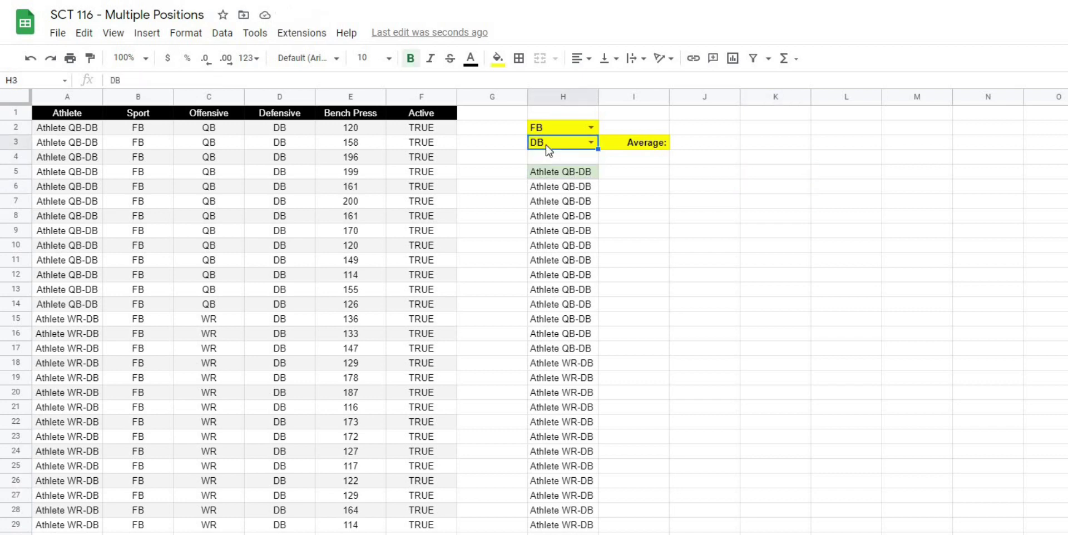
{"action": "key", "text": "Delete"}
{"action": "left_click", "coordinate": [590, 142]}
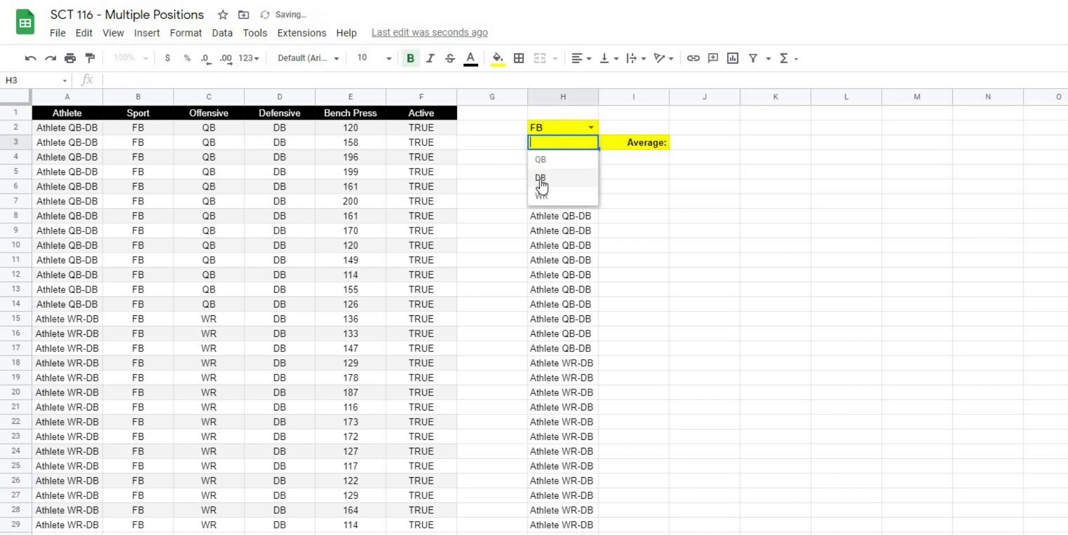
{"action": "left_click", "coordinate": [544, 181]}
{"action": "left_click", "coordinate": [674, 174]}
Extend the H5 FILTER formula with a second condition that opens with the offensive position test ((C:C = H3).
{"action": "left_click", "coordinate": [560, 176]}
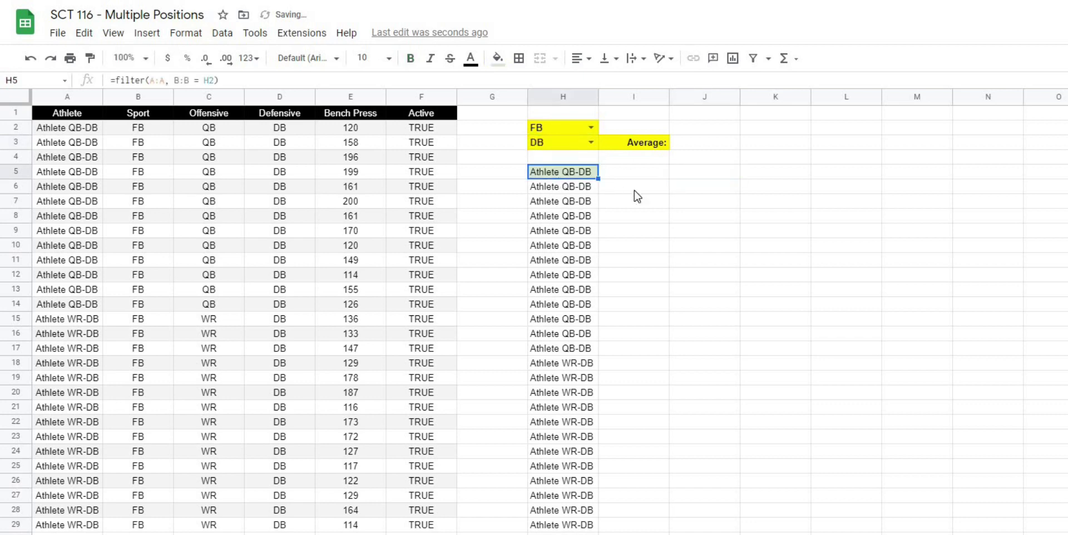
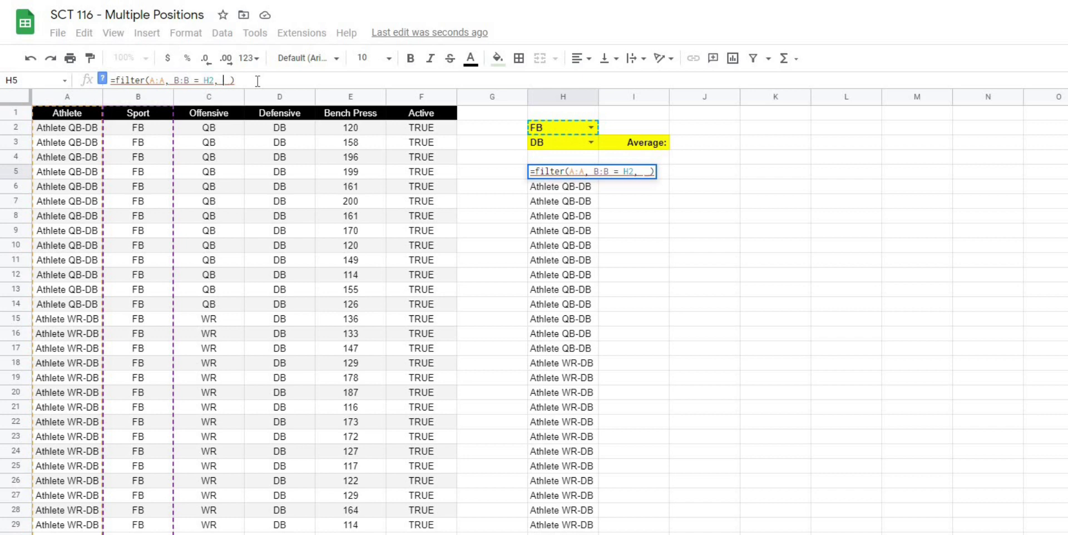
{"action": "type", "text": "(("}
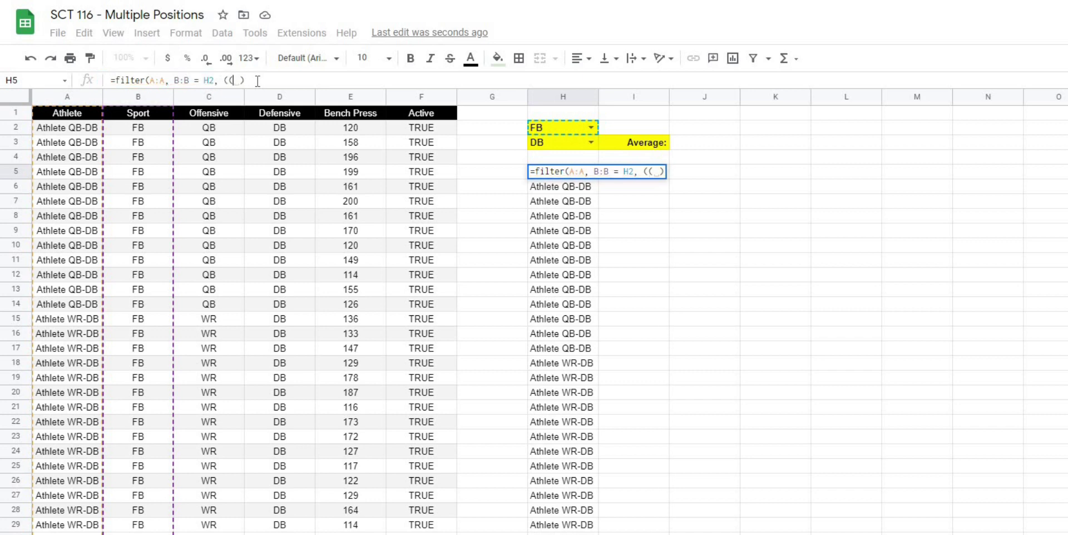
{"action": "left_click", "coordinate": [213, 97]}
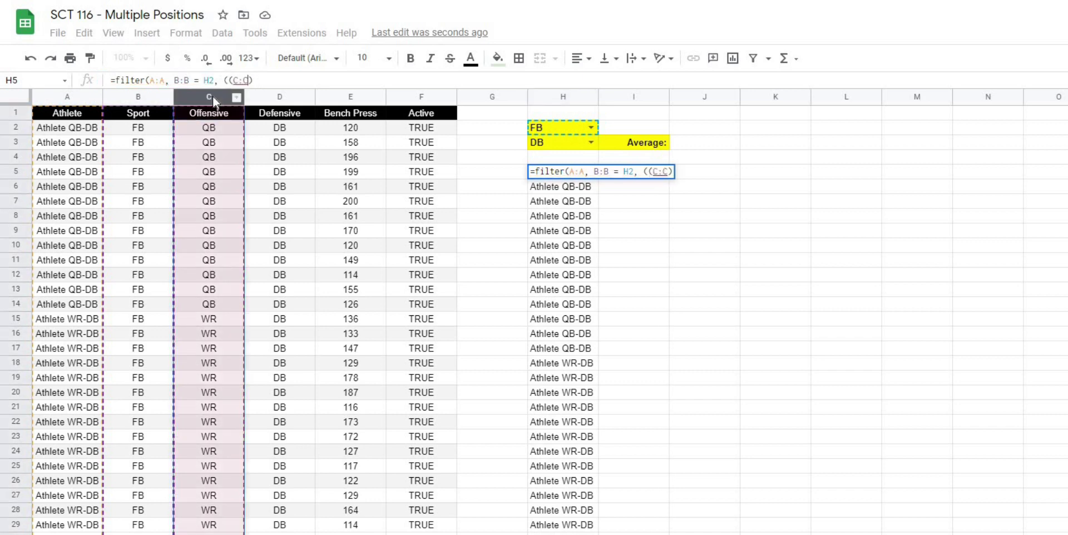
{"action": "type", "text": "="}
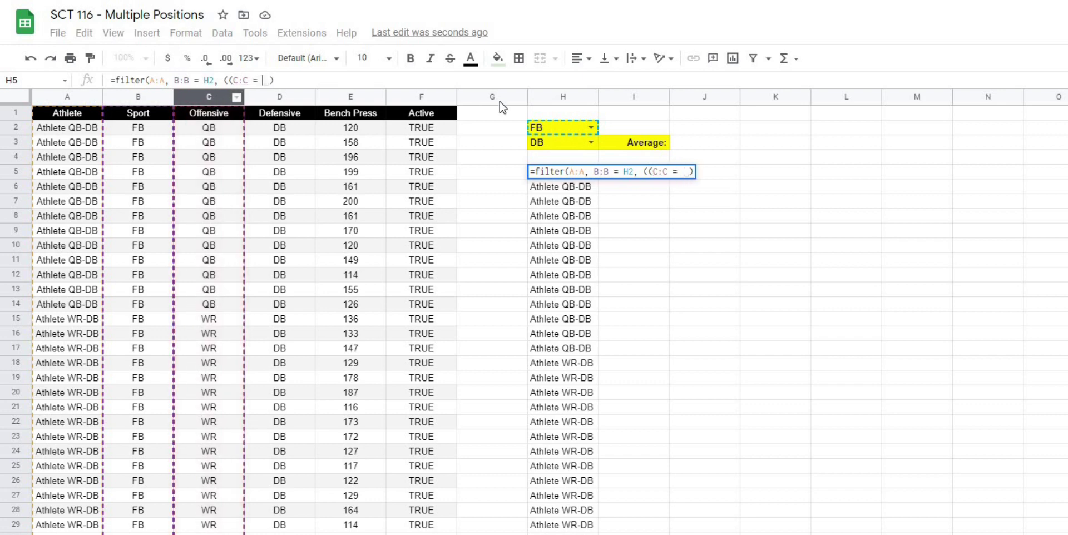
{"action": "left_click", "coordinate": [552, 146]}
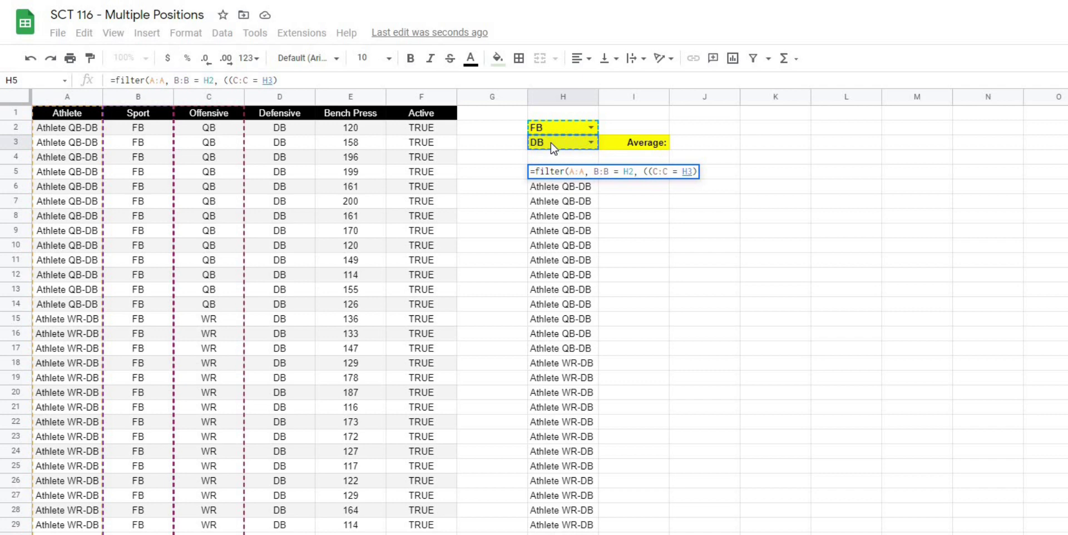
{"action": "type", "text": ") "}
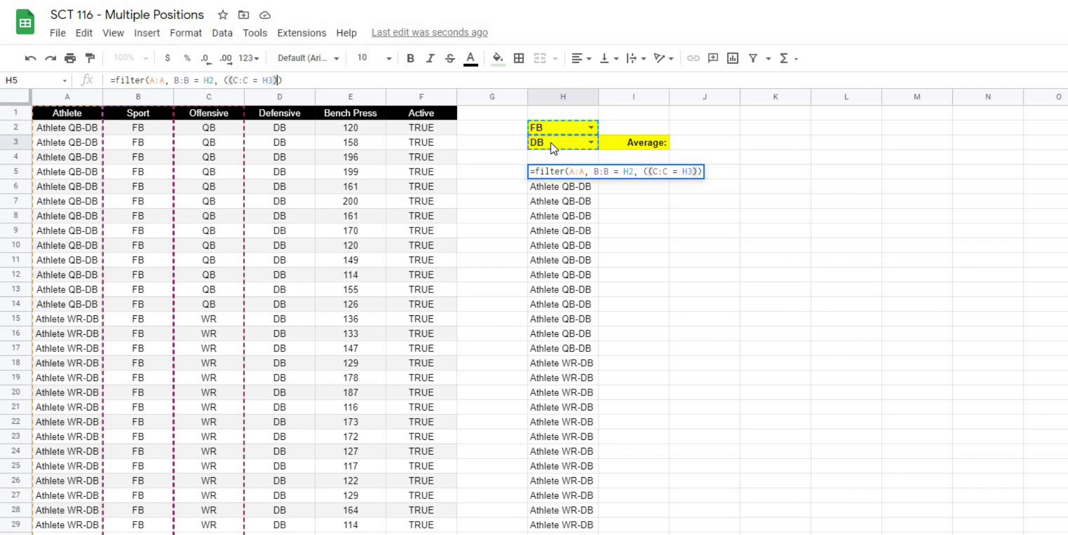
Complete the H5 position condition by adding the defensive test, giving ((C:C = H3) + (D:D = H3)), and commit the FILTER formula.
{"action": "type", "text": "+ "}
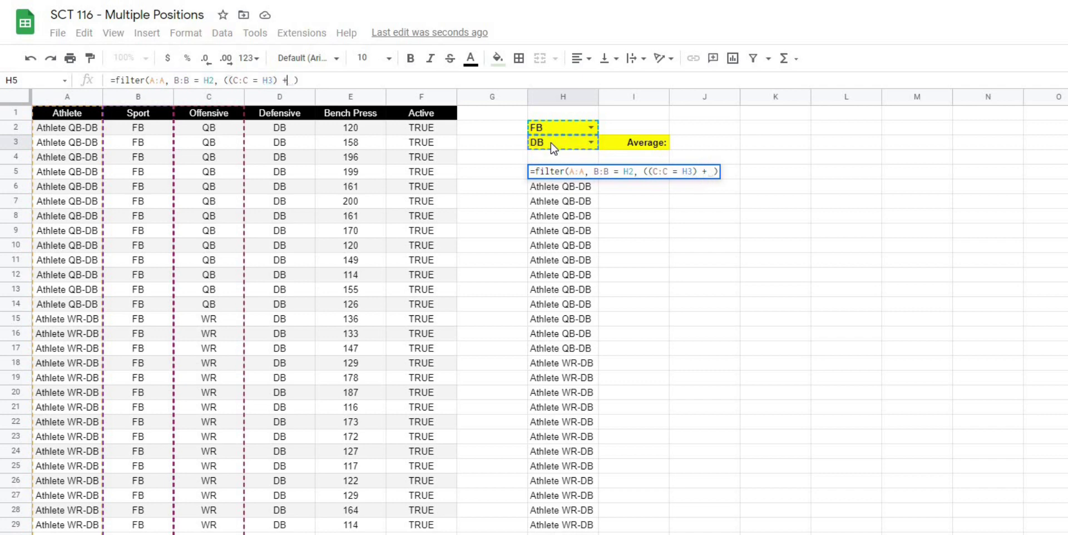
{"action": "type", "text": "("}
{"action": "left_click", "coordinate": [282, 96]}
{"action": "type", "text": "="}
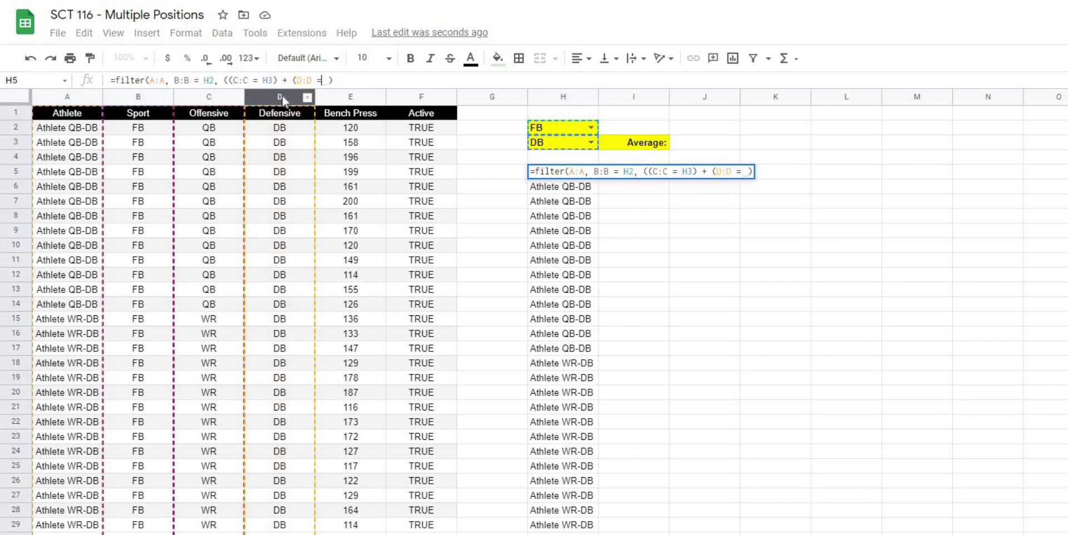
{"action": "left_click", "coordinate": [548, 144]}
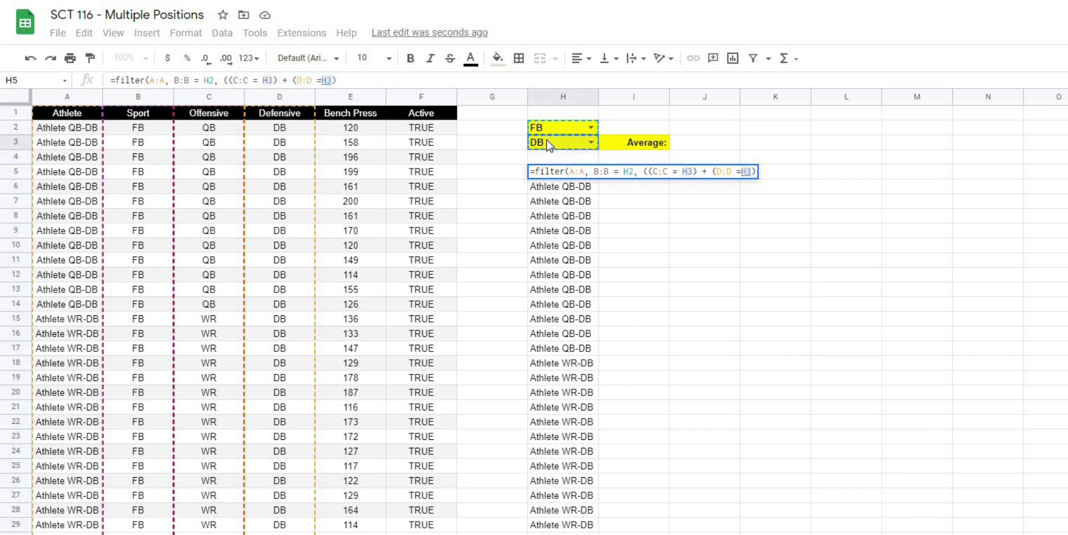
{"action": "type", "text": "))"}
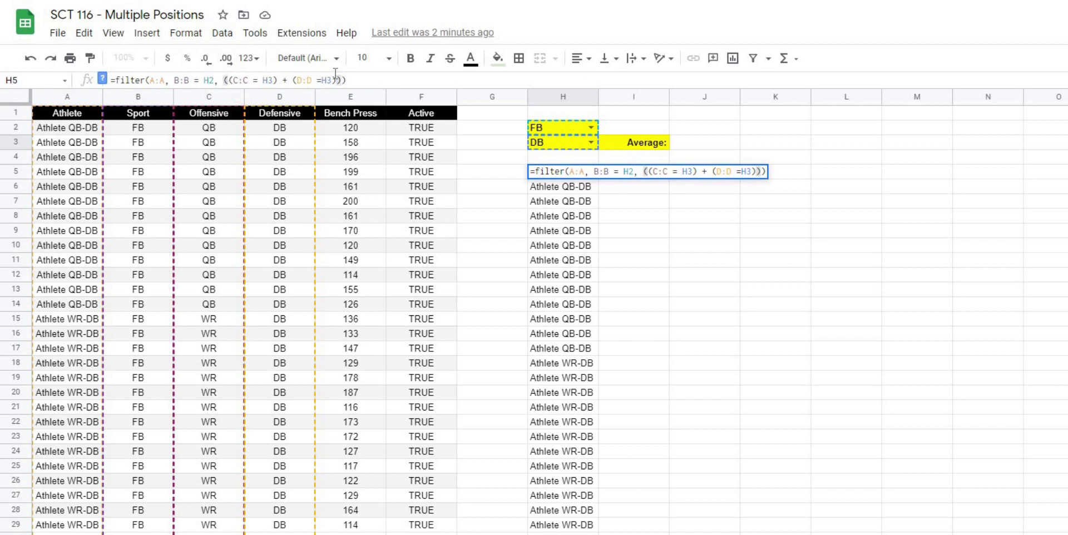
{"action": "left_click", "coordinate": [318, 80]}
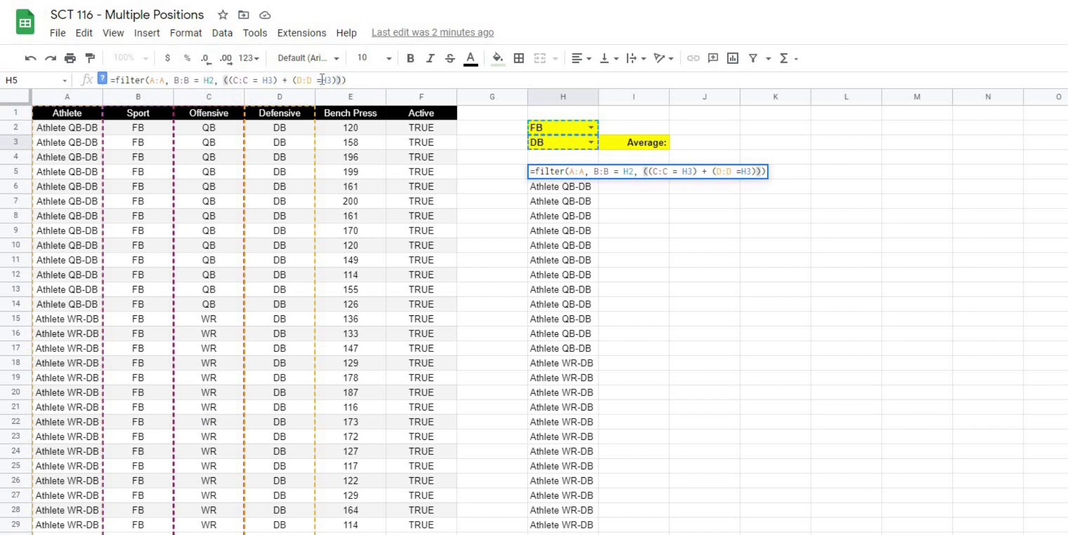
{"action": "left_click", "coordinate": [373, 81]}
{"action": "key", "text": "Return"}
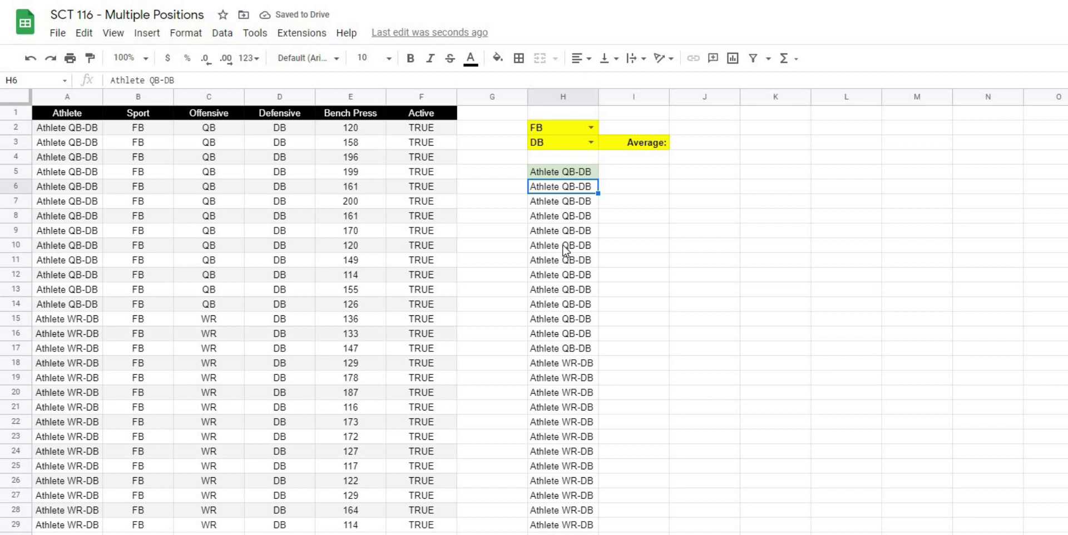
Test the filter with position QB in H3 and highlight the returned athletes in column H.
{"action": "left_click", "coordinate": [591, 142]}
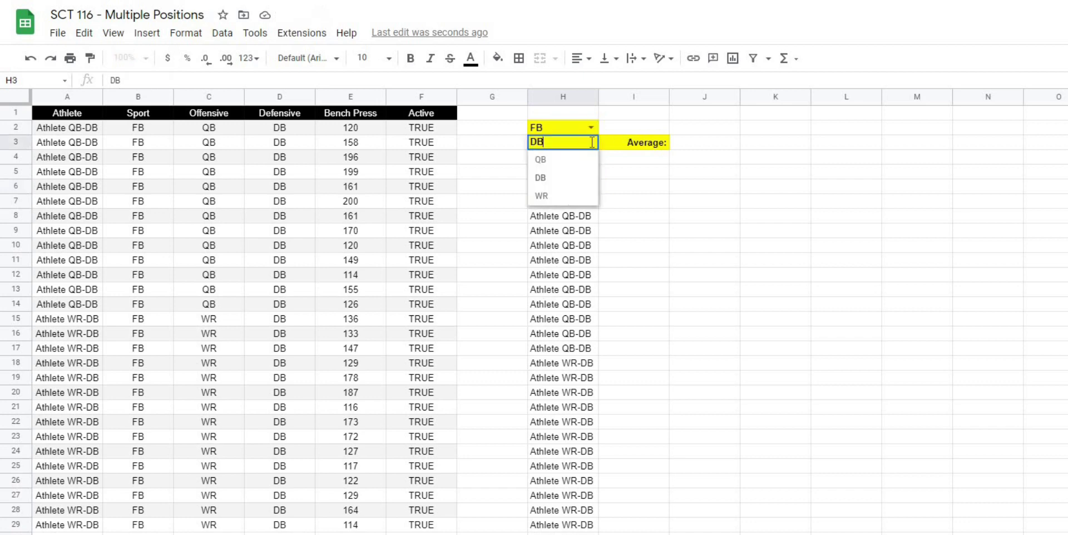
{"action": "left_click", "coordinate": [550, 163]}
{"action": "left_click", "coordinate": [762, 220]}
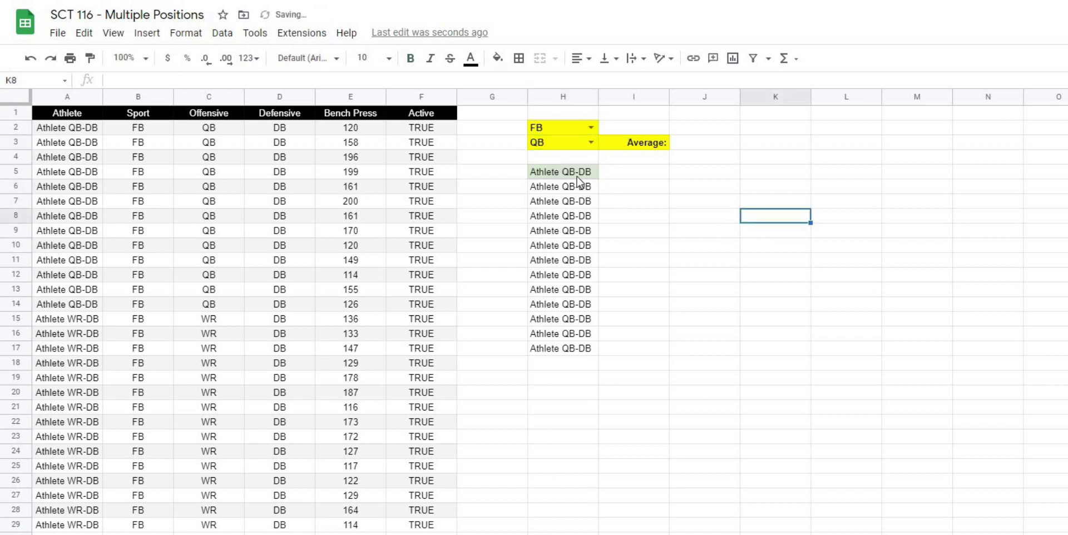
{"action": "left_click", "coordinate": [575, 176]}
{"action": "left_click", "coordinate": [569, 355], "text": "shift"}
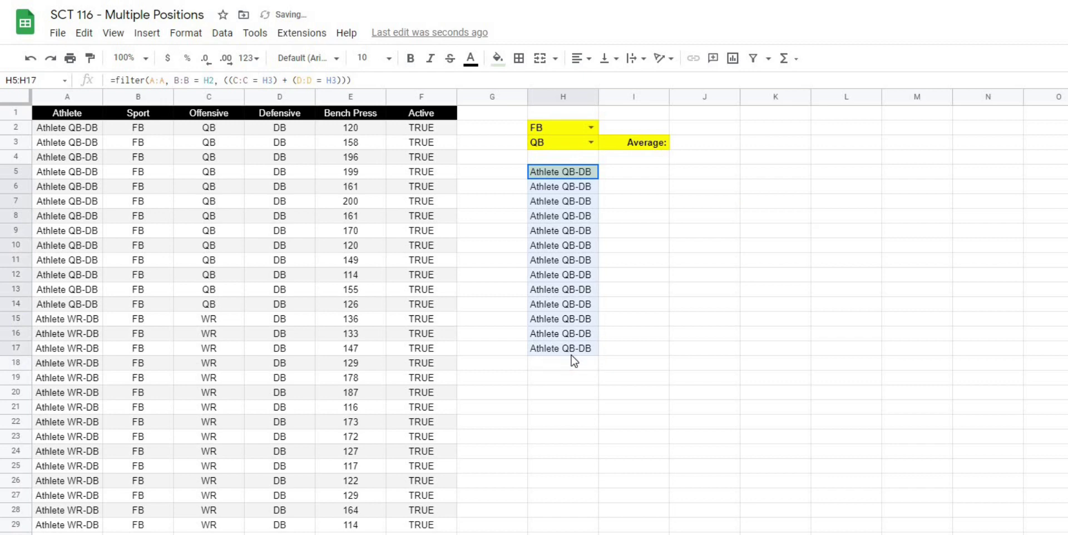
{"action": "left_click", "coordinate": [708, 187]}
Test the filter with position WR in H3 and highlight the athletes listed below it.
{"action": "left_click", "coordinate": [592, 143]}
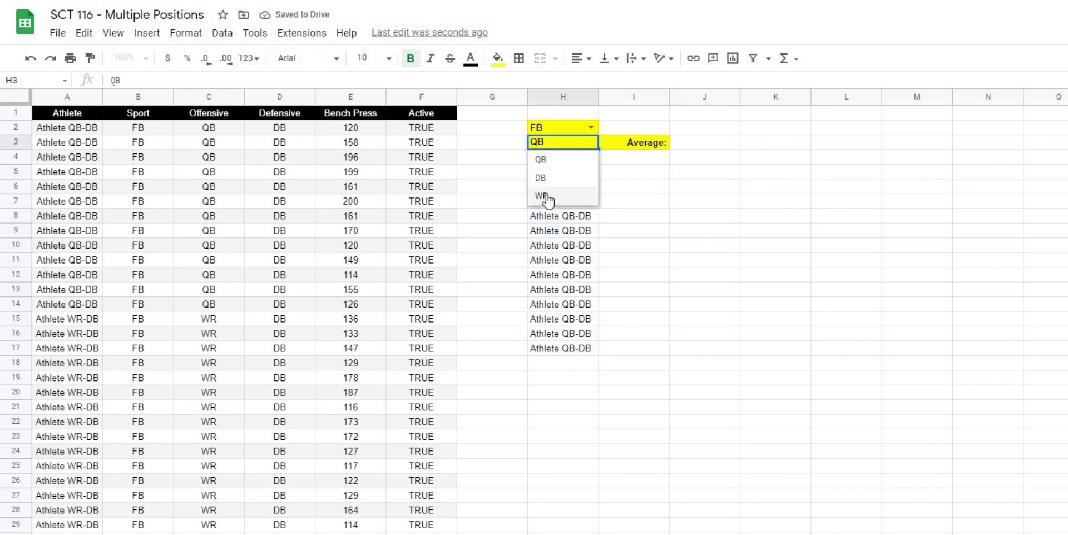
{"action": "left_click", "coordinate": [544, 199]}
{"action": "left_click", "coordinate": [771, 244]}
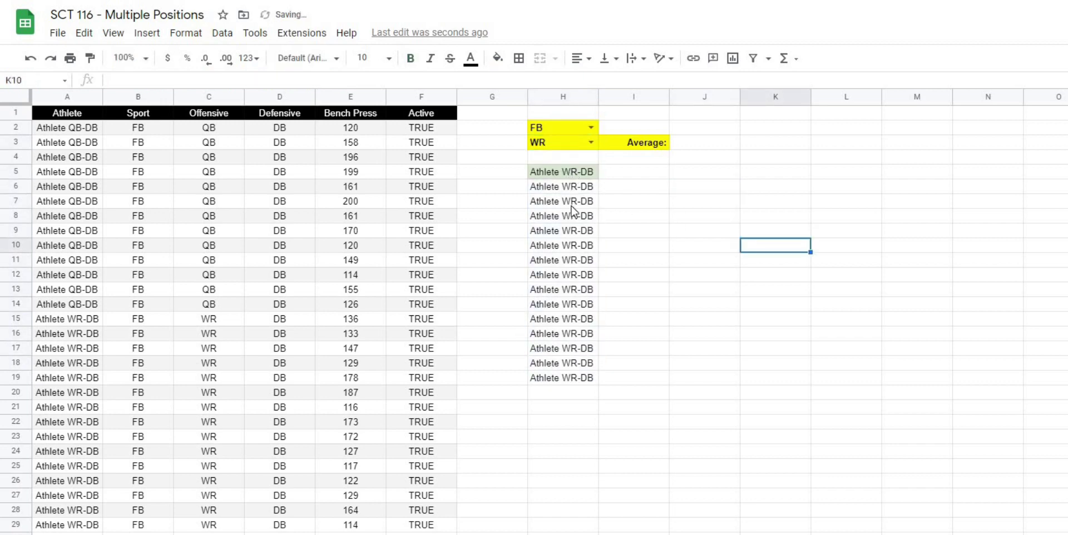
{"action": "left_click_drag", "start_coordinate": [569, 172], "coordinate": [566, 378]}
{"action": "left_click", "coordinate": [735, 366]}
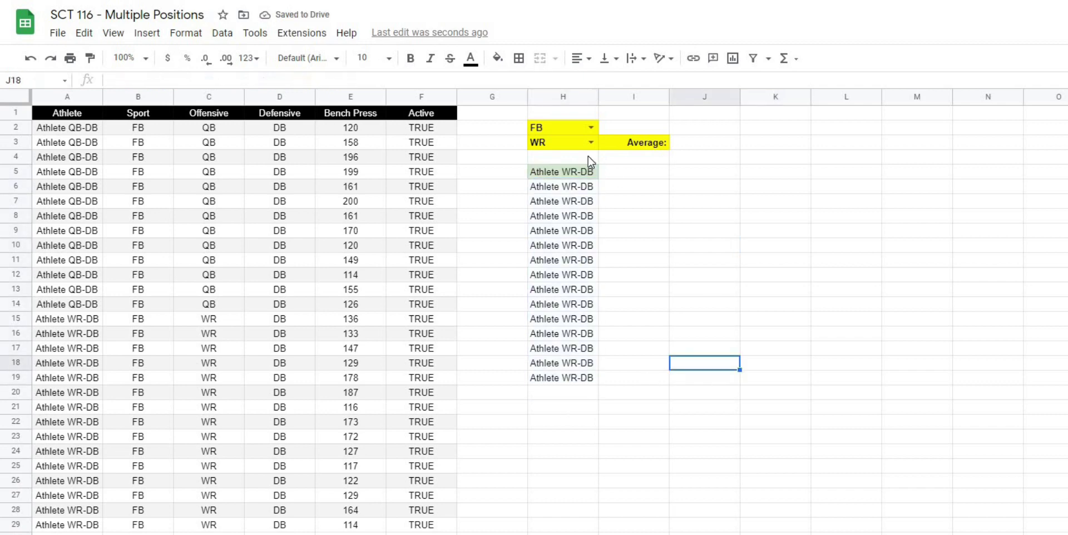
Test the filter with the defensive position DB selected in H3.
{"action": "left_click", "coordinate": [591, 143]}
{"action": "left_click", "coordinate": [554, 179]}
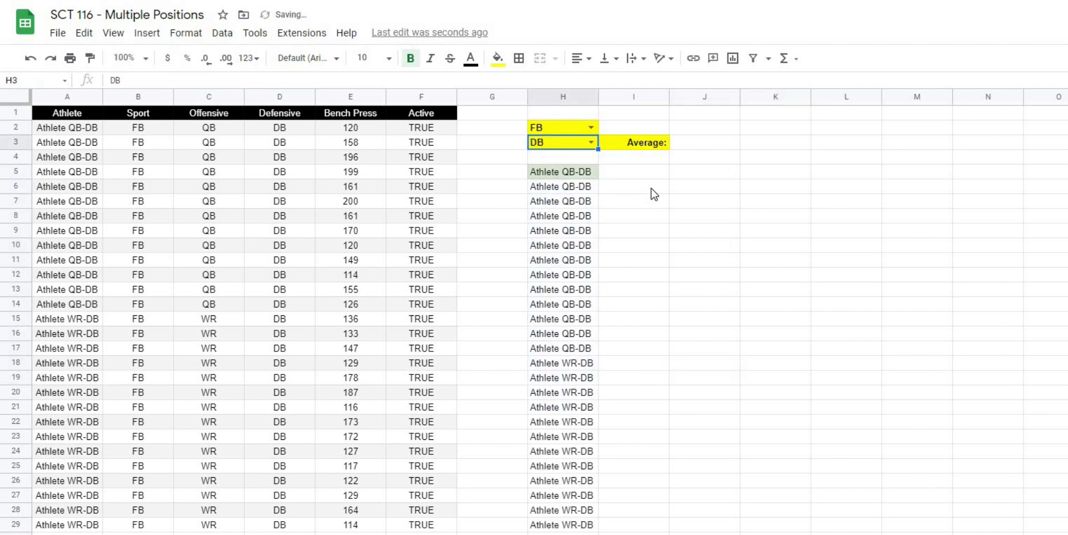
{"action": "left_click", "coordinate": [649, 189]}
Clear the position in H3 and examine how the H5 formula handles a blank position with only the sport chosen.
{"action": "left_click", "coordinate": [560, 147]}
{"action": "key", "text": "Delete"}
{"action": "left_click", "coordinate": [646, 206]}
{"action": "left_click", "coordinate": [581, 171]}
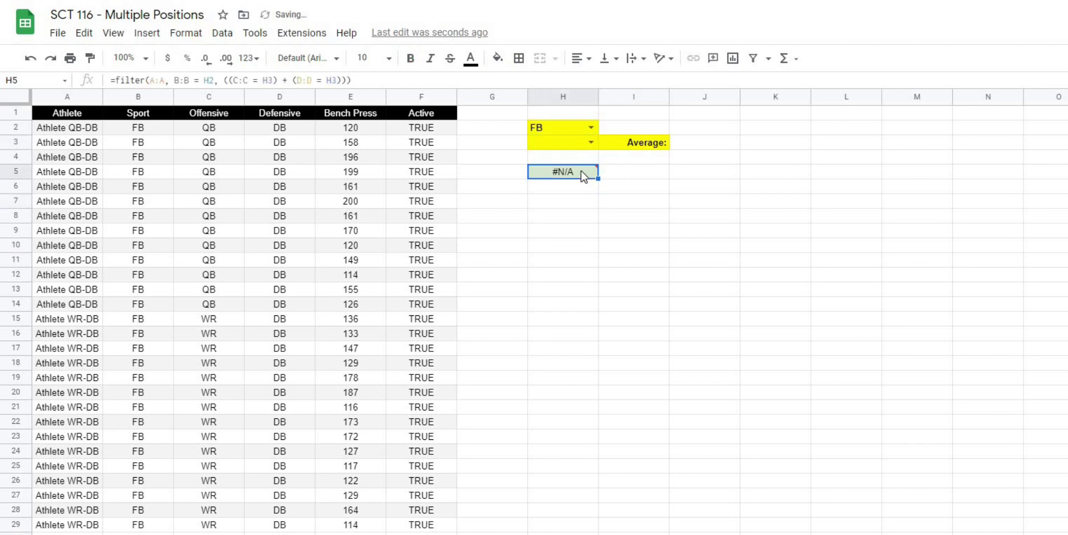
{"action": "left_click", "coordinate": [814, 158]}
{"action": "left_click", "coordinate": [549, 175]}
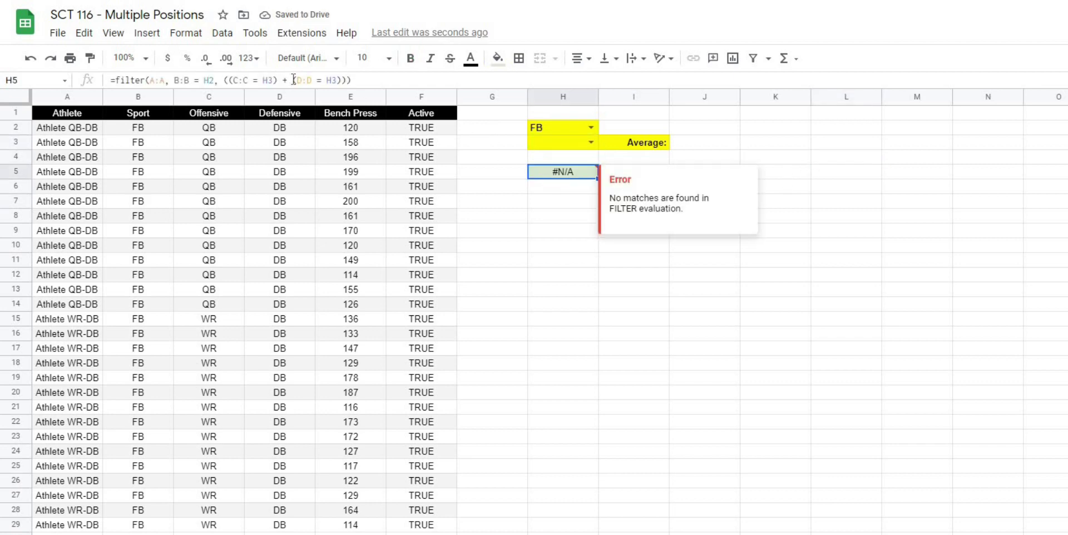
{"action": "left_click", "coordinate": [545, 127]}
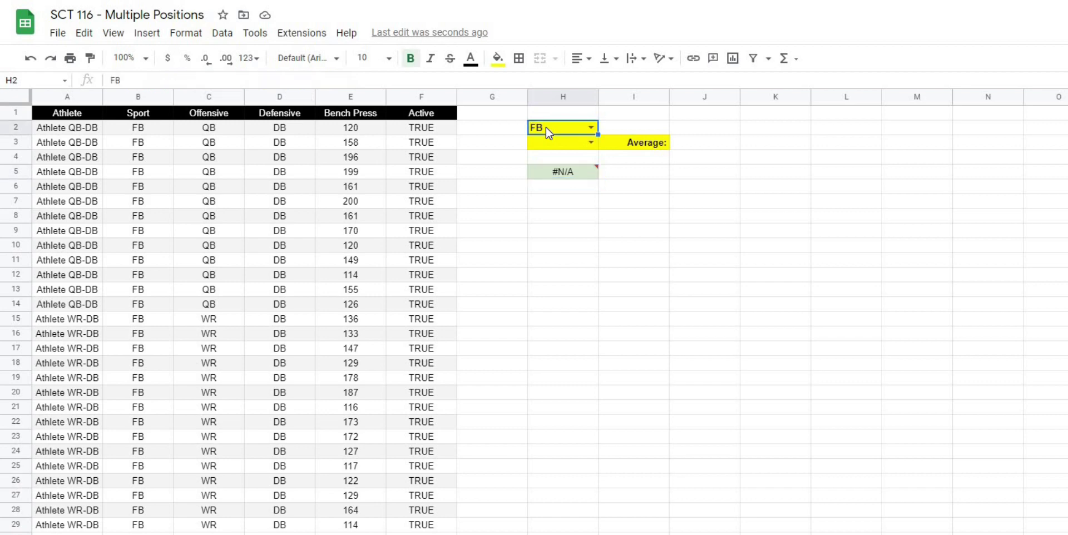
Reselect DB as the position in H3.
{"action": "left_click", "coordinate": [590, 144]}
{"action": "left_click", "coordinate": [539, 183]}
{"action": "left_click", "coordinate": [755, 214]}
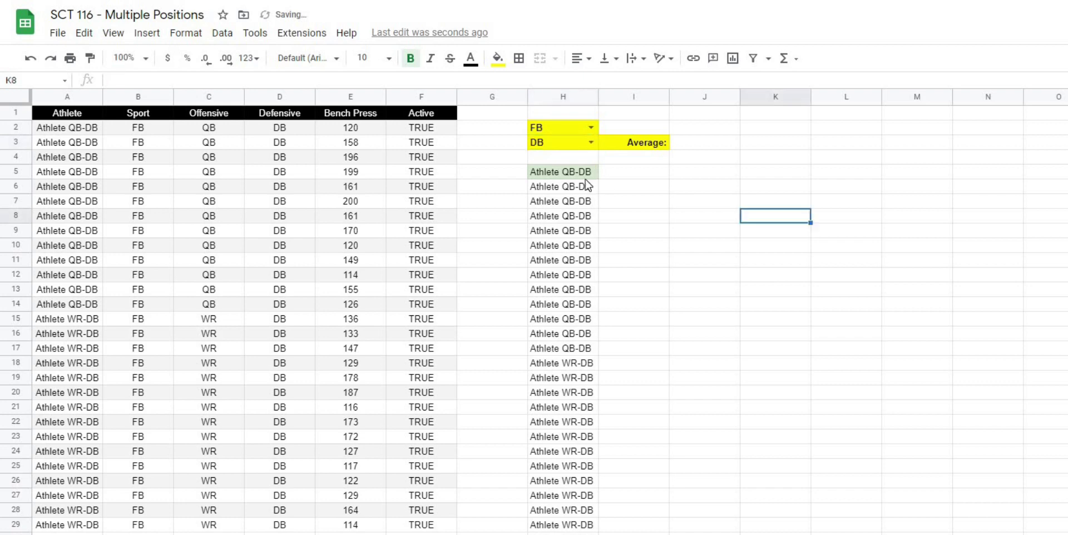
Insert an IF before the position condition in the H5 formula, opening with the blank test if(H3 = "",.
{"action": "left_click", "coordinate": [551, 176]}
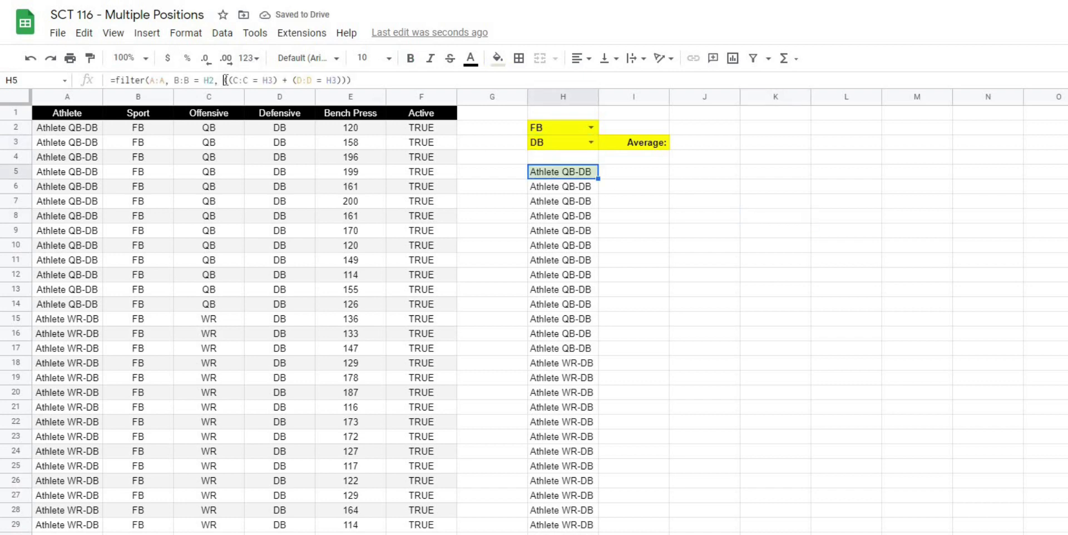
{"action": "left_click", "coordinate": [224, 80]}
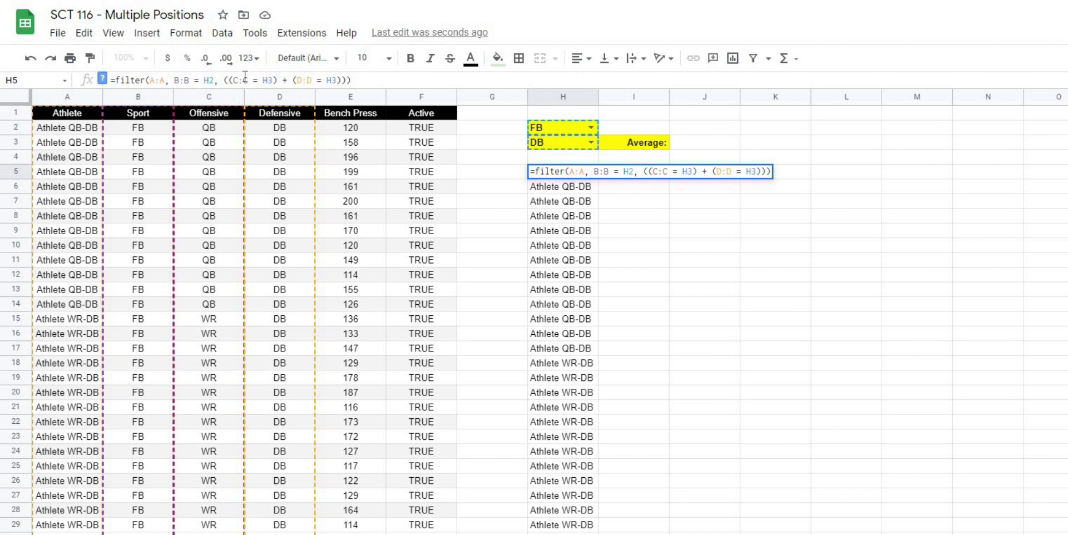
{"action": "type", "text": "if("}
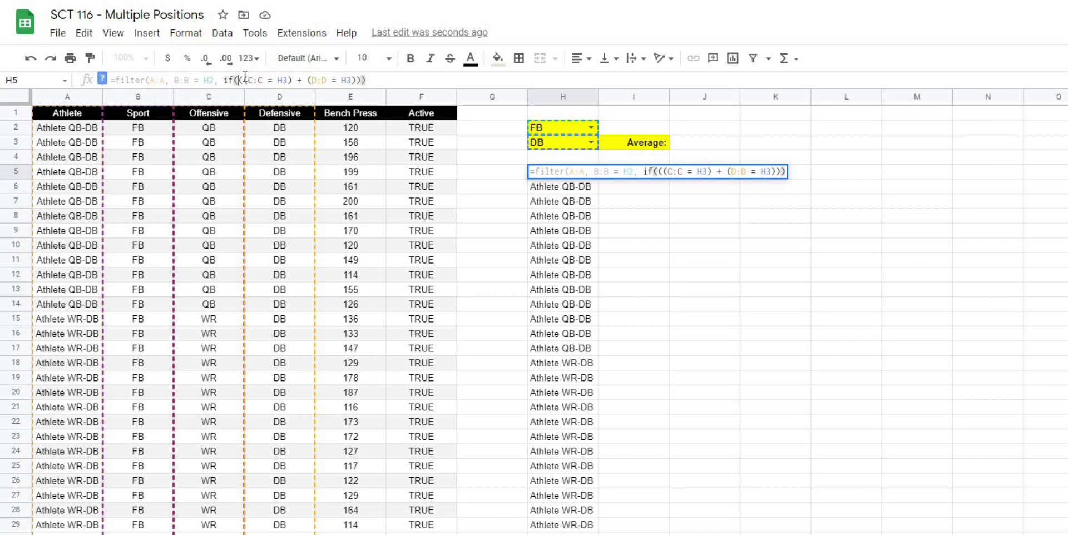
{"action": "left_click", "coordinate": [548, 143]}
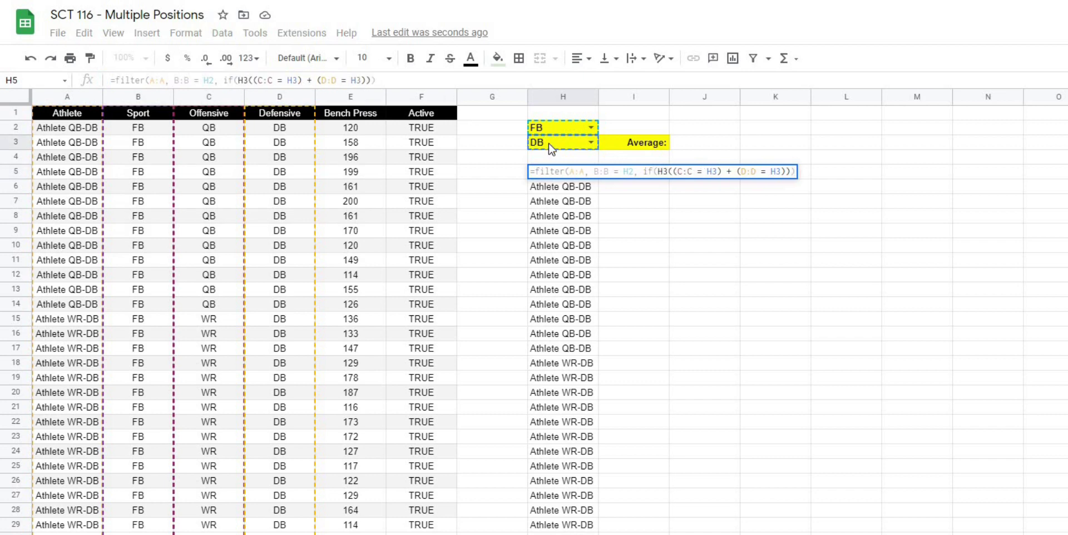
{"action": "type", "text": "= "}
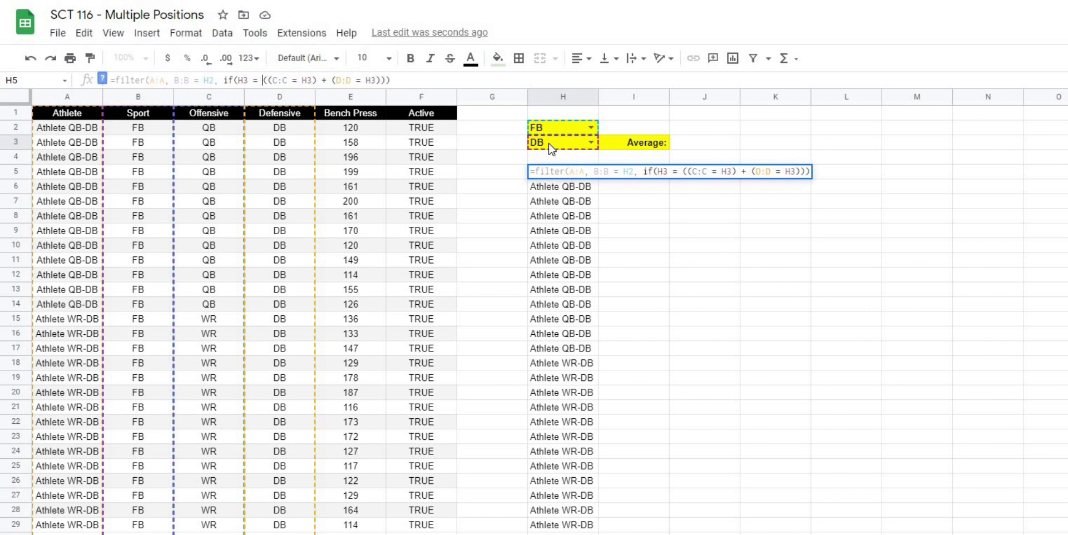
{"action": "type", "text": "\"\""}
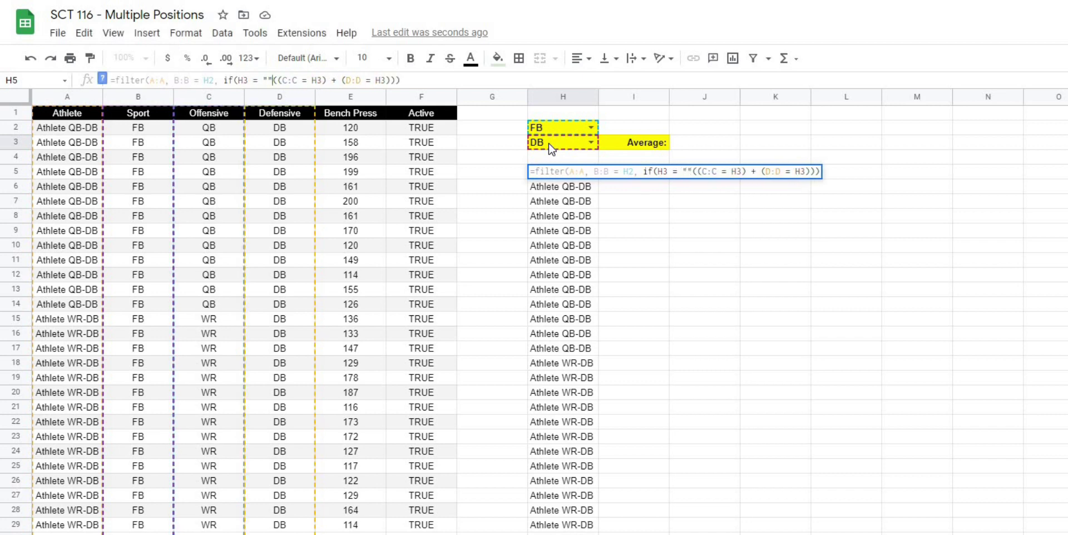
{"action": "type", "text": ","}
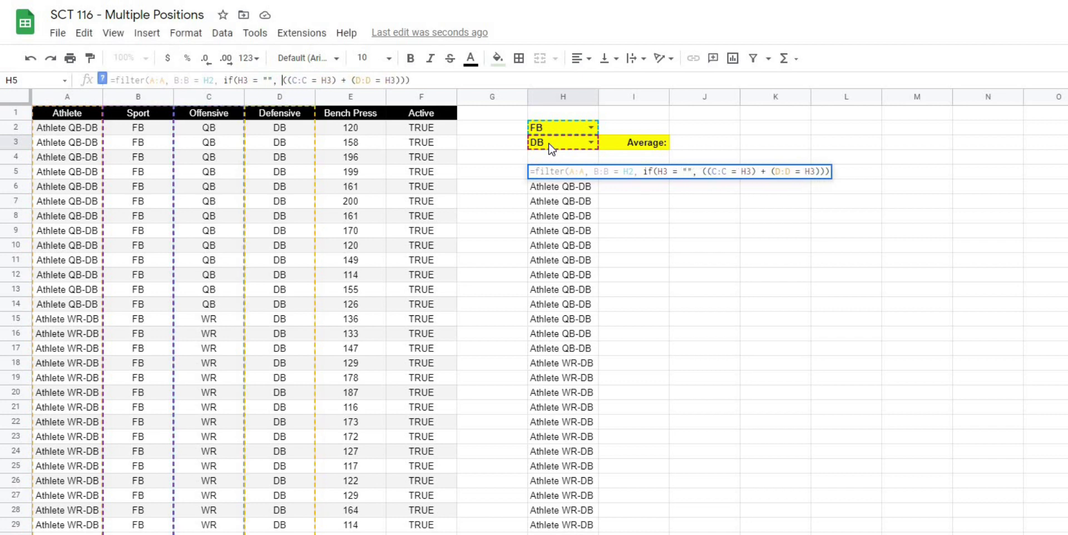
Make the IF return F:F when H3 is blank and otherwise the position condition, close its parenthesis, and commit the H5 formula.
{"action": "left_click", "coordinate": [416, 103]}
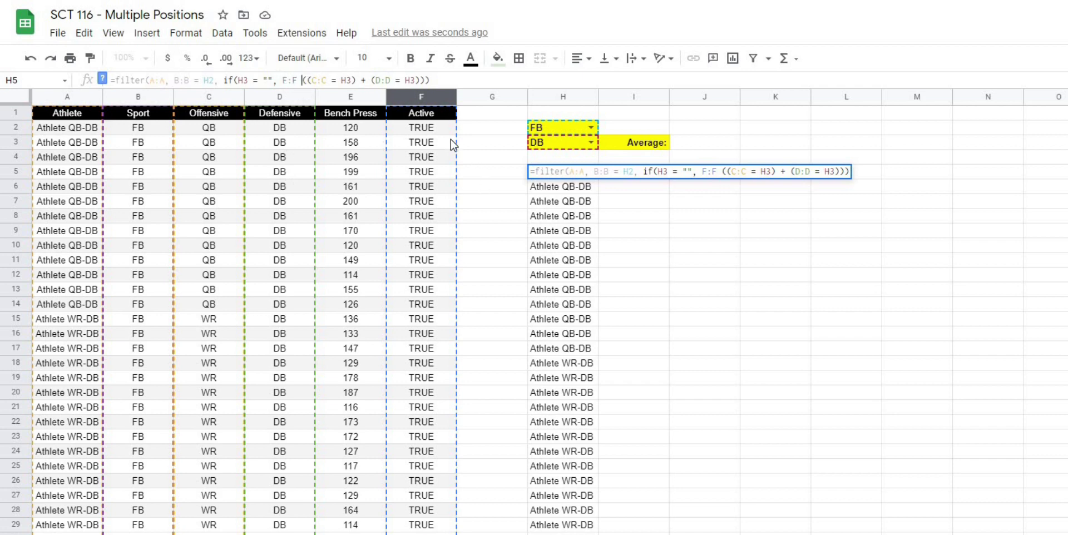
{"action": "left_click", "coordinate": [302, 81]}
{"action": "left_click", "coordinate": [298, 80]}
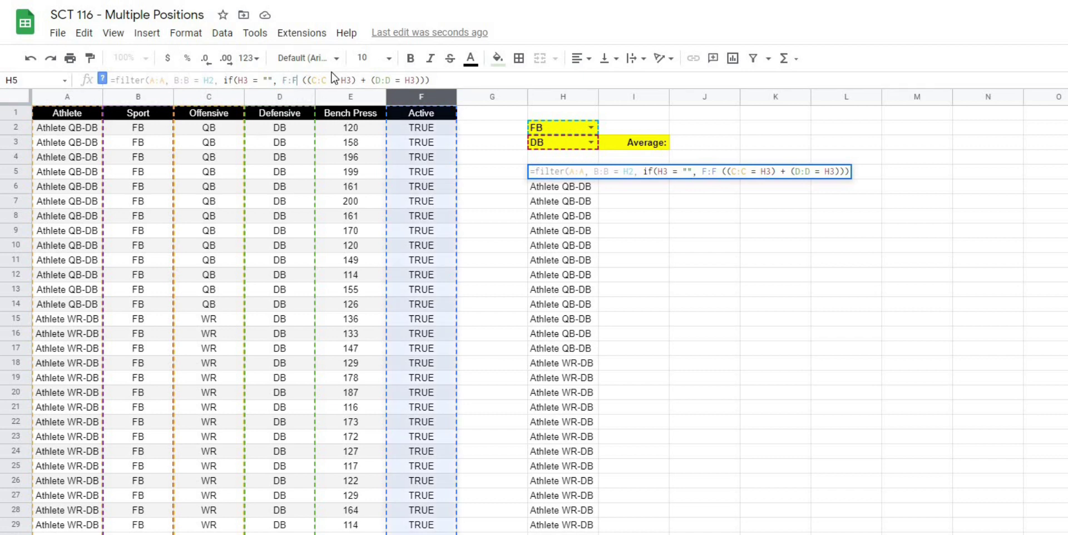
{"action": "type", "text": ","}
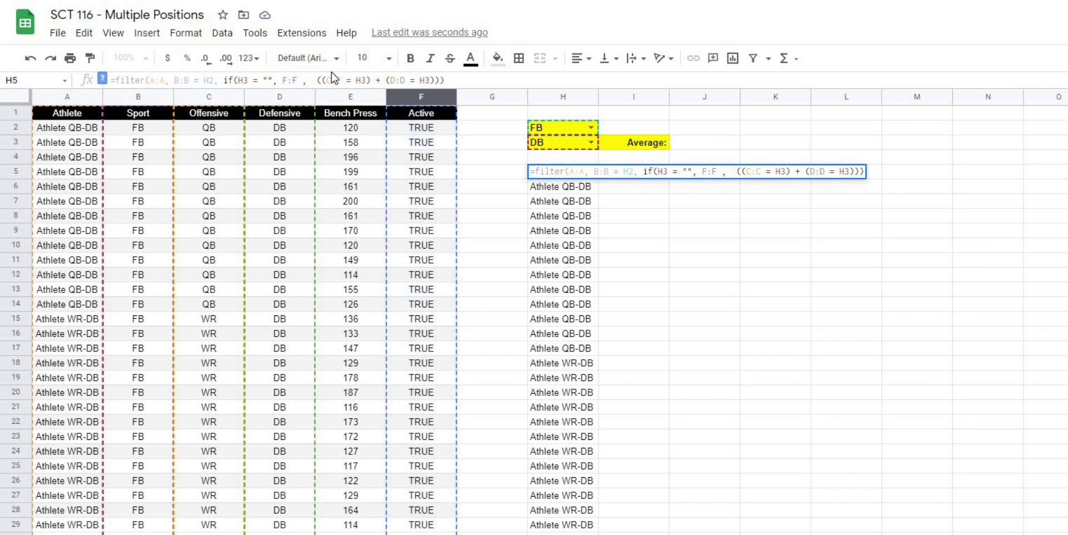
{"action": "key", "text": "BackSpace"}
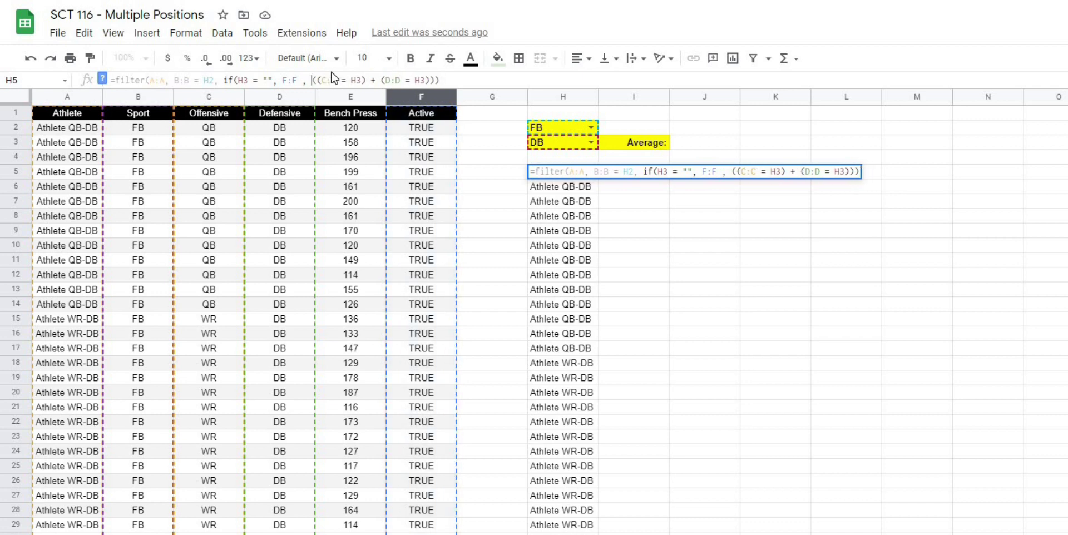
{"action": "left_click", "coordinate": [436, 79]}
{"action": "type", "text": ")"}
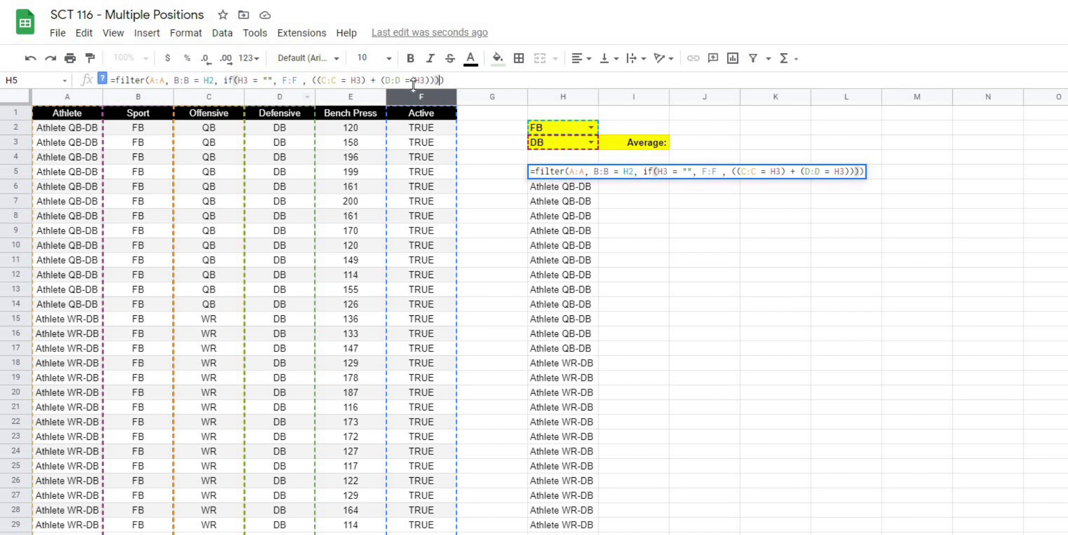
{"action": "left_click", "coordinate": [445, 79]}
{"action": "key", "text": "Return"}
{"action": "left_click", "coordinate": [706, 189]}
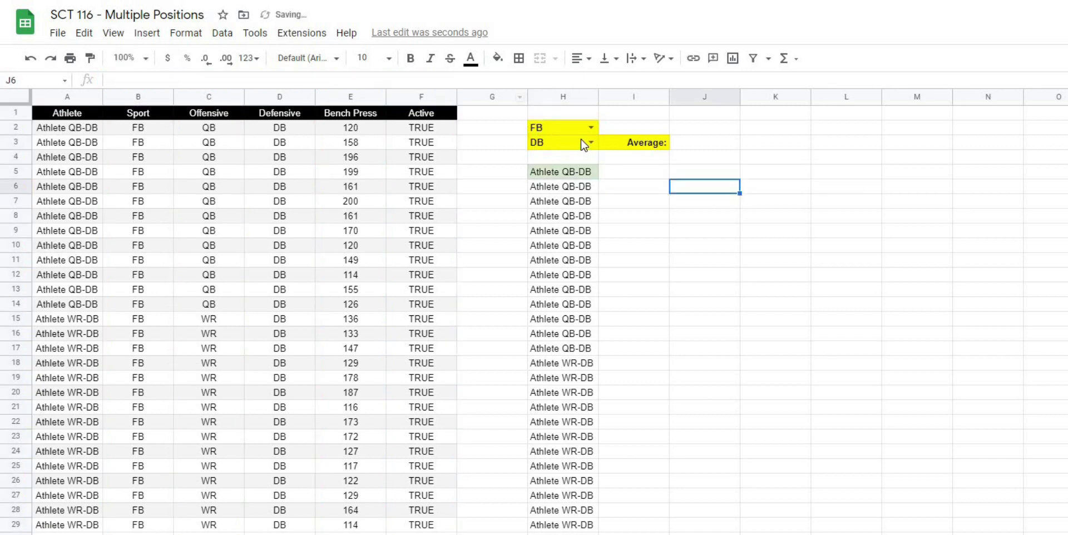
Test the revised formula by choosing QB and then WR in H3, and select H5 to view its formula.
{"action": "left_click", "coordinate": [591, 142]}
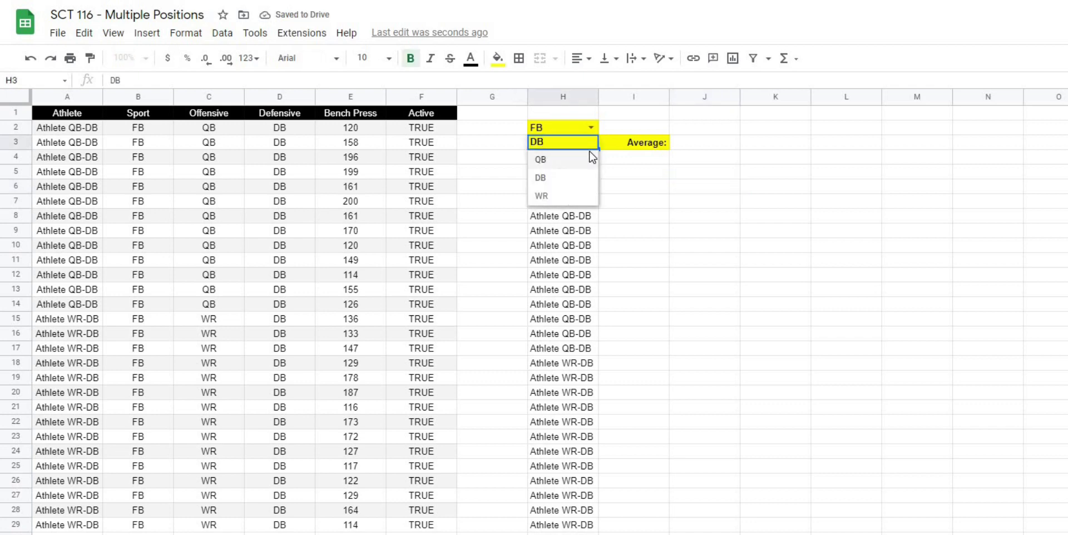
{"action": "left_click", "coordinate": [589, 153]}
{"action": "left_click", "coordinate": [591, 142]}
{"action": "left_click", "coordinate": [584, 196]}
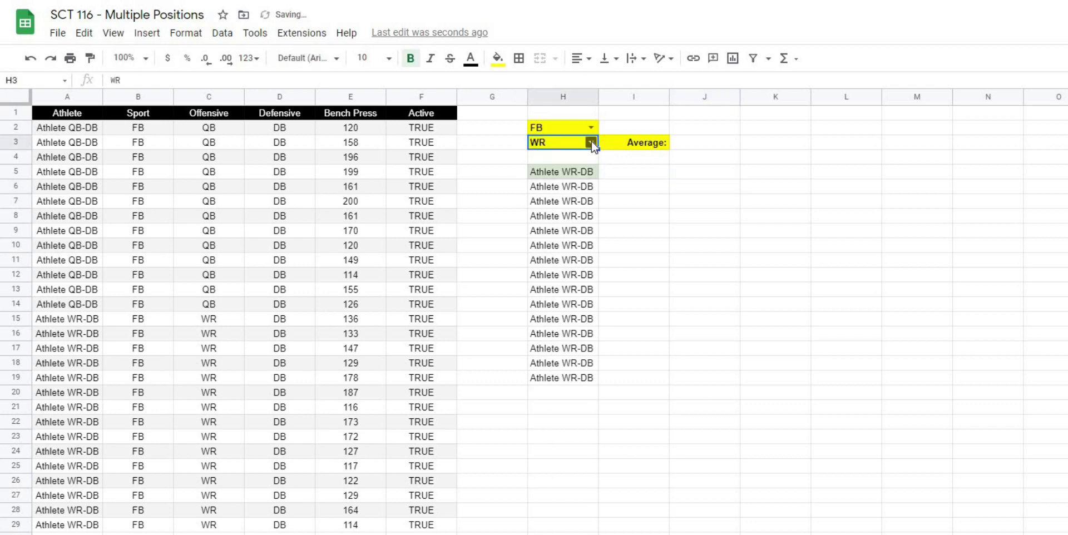
{"action": "key", "text": "Down"}
{"action": "key", "text": "Down"}
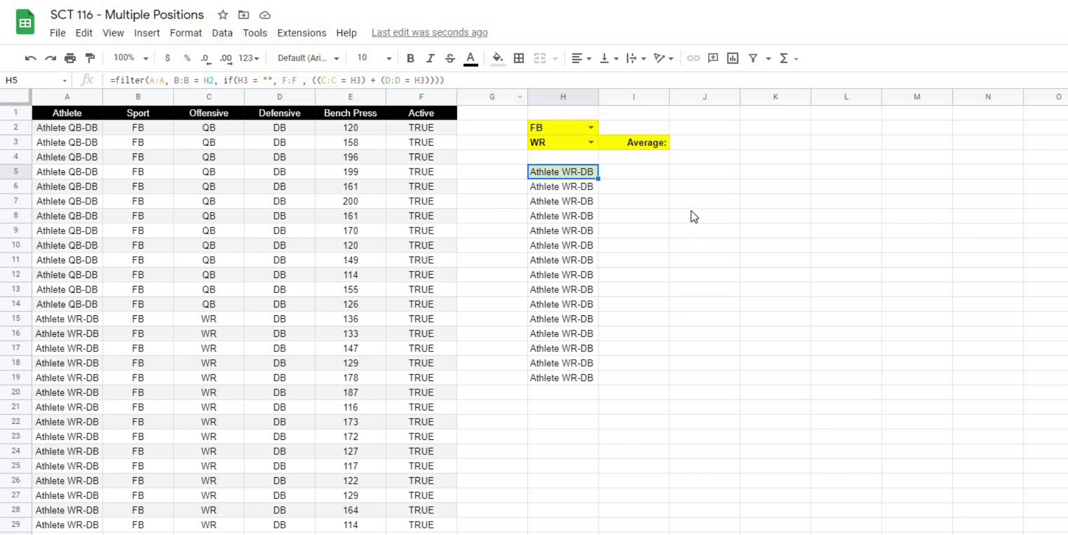
Clear the position in H3 to test the revised formula with only the sport FB selected.
{"action": "left_click", "coordinate": [540, 141]}
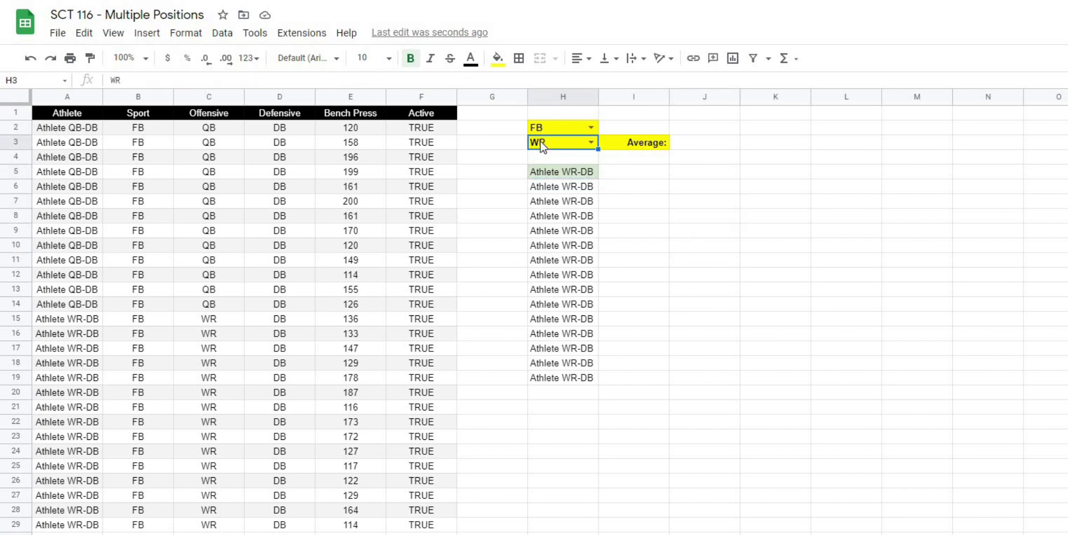
{"action": "key", "text": "Delete"}
{"action": "left_click", "coordinate": [673, 228]}
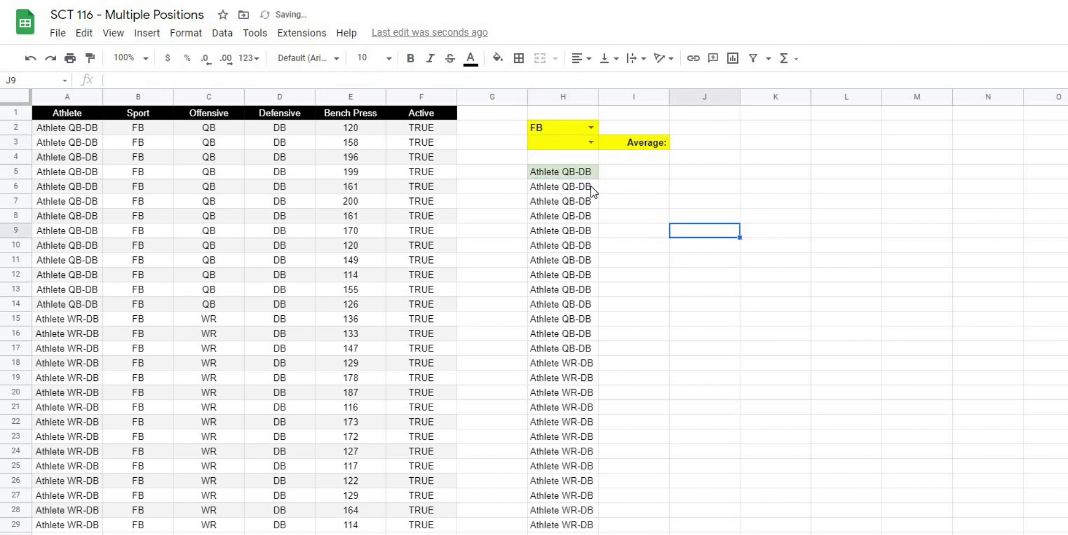
{"action": "left_click", "coordinate": [552, 147]}
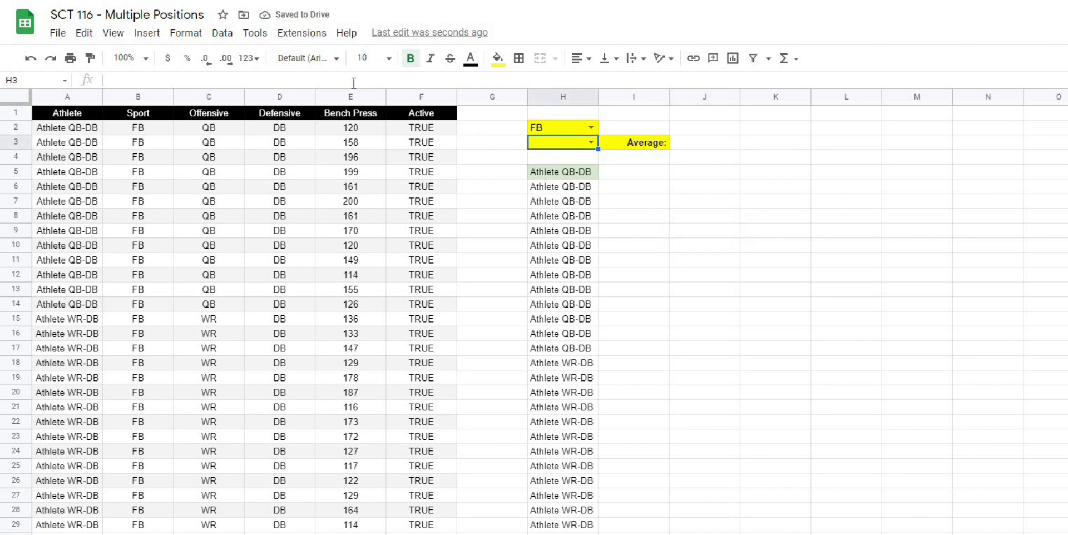
{"action": "left_click", "coordinate": [543, 170]}
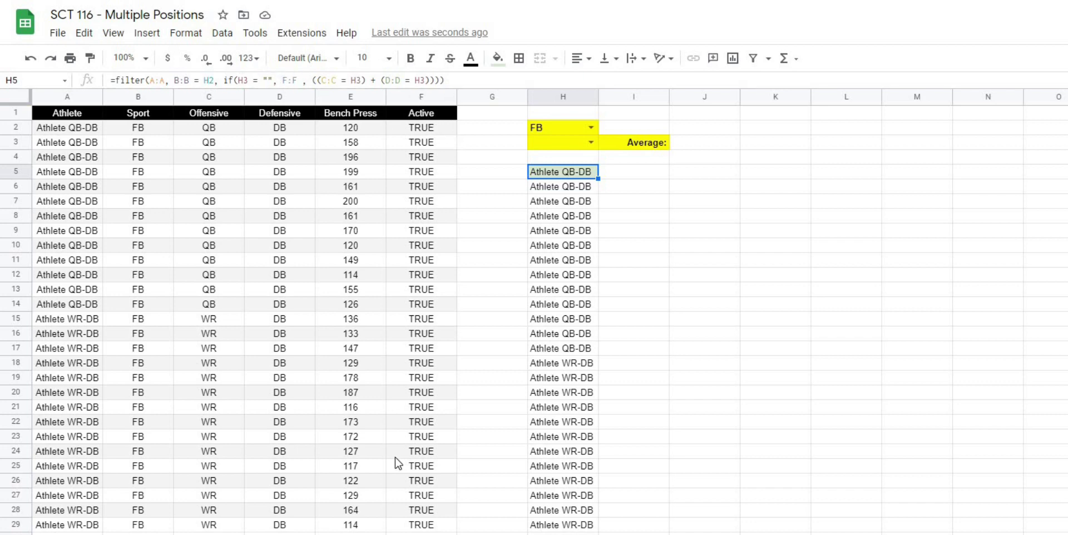
{"action": "left_click", "coordinate": [656, 206]}
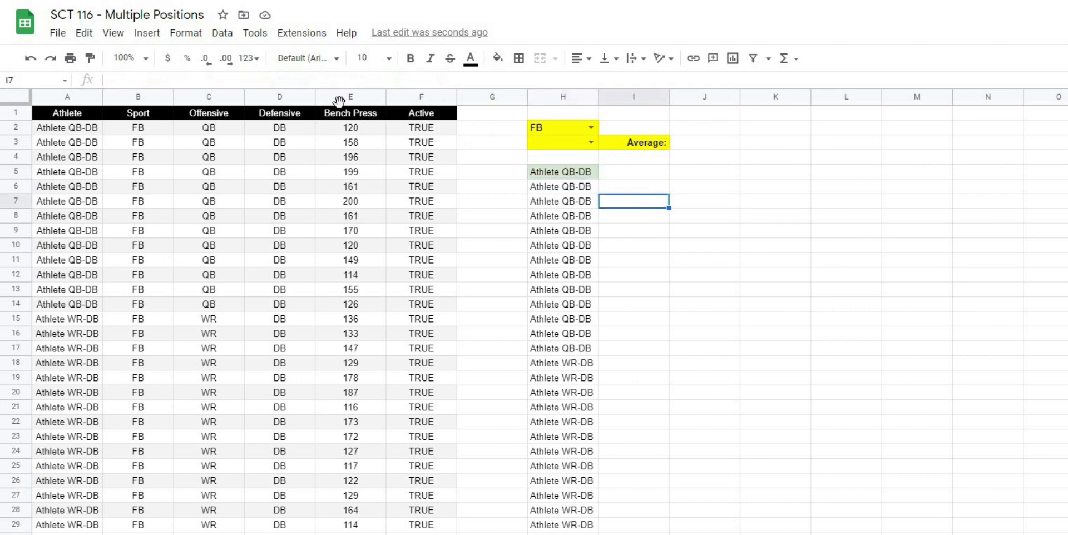
Add the Active column F:F as the last filter condition in the H5 formula, after the IF, and commit it.
{"action": "left_click", "coordinate": [565, 174]}
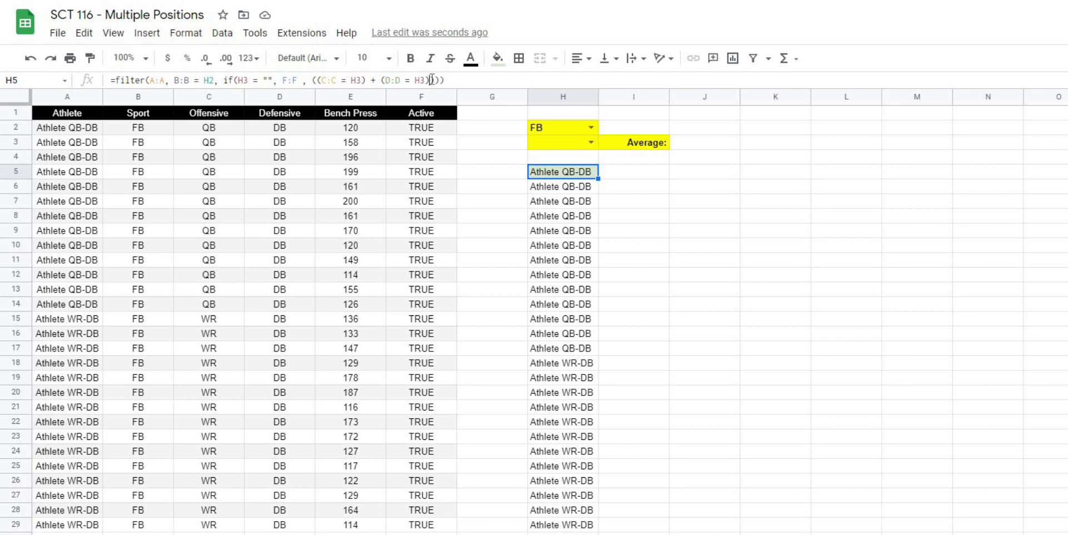
{"action": "left_click", "coordinate": [431, 80]}
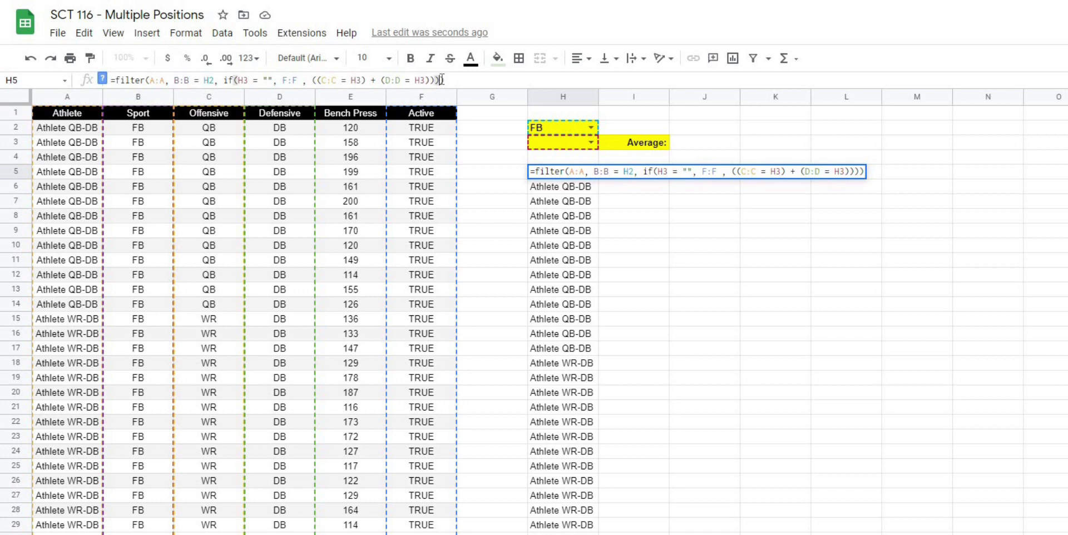
{"action": "type", "text": ","}
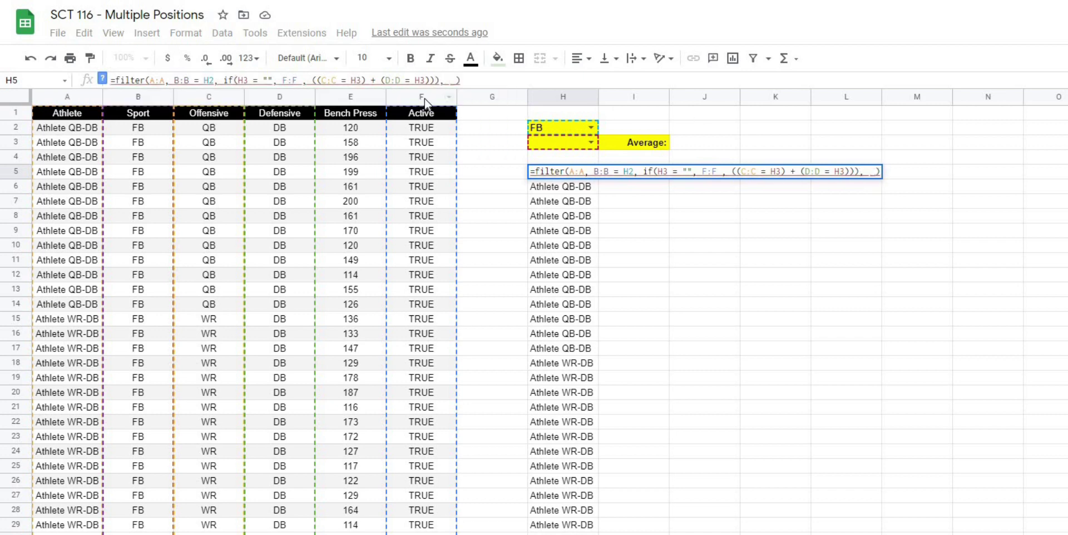
{"action": "left_click", "coordinate": [425, 99]}
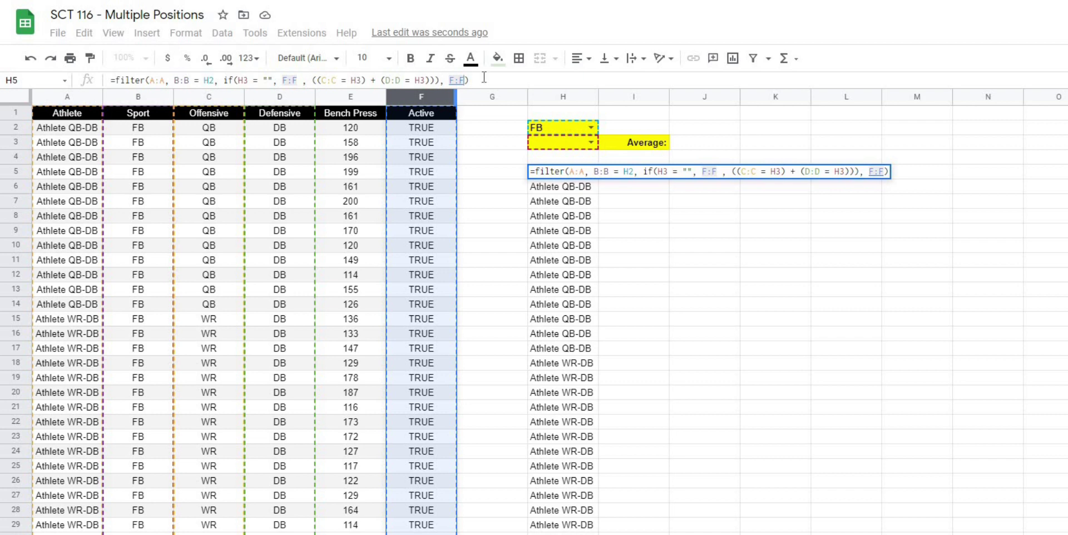
{"action": "key", "text": "Return"}
{"action": "left_click", "coordinate": [639, 167]}
Clear the Active values in F20:F29 to test the new filter condition against the results in column H.
{"action": "left_click", "coordinate": [410, 526]}
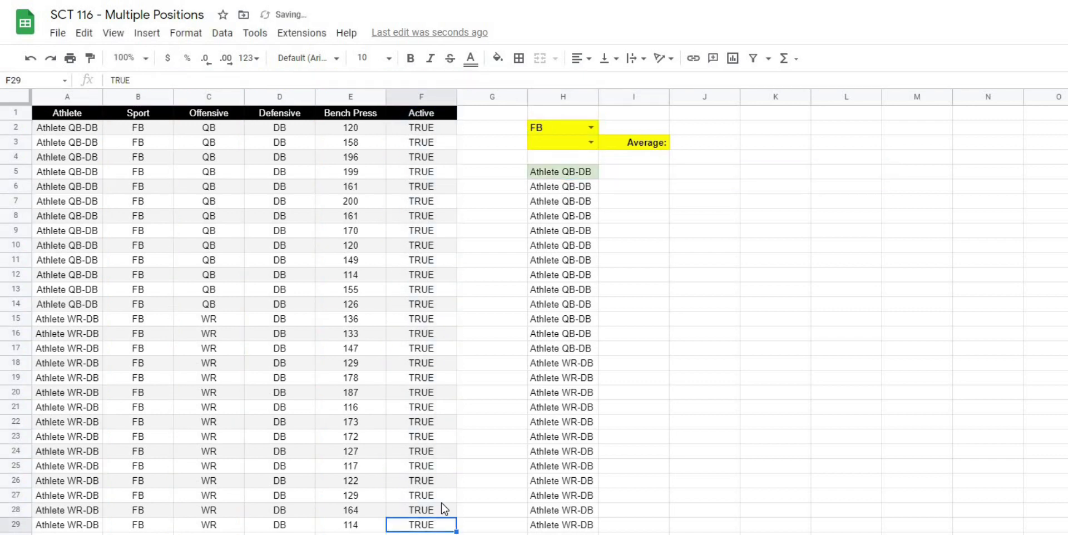
{"action": "left_click_drag", "start_coordinate": [427, 392], "coordinate": [426, 531]}
{"action": "key", "text": "Delete"}
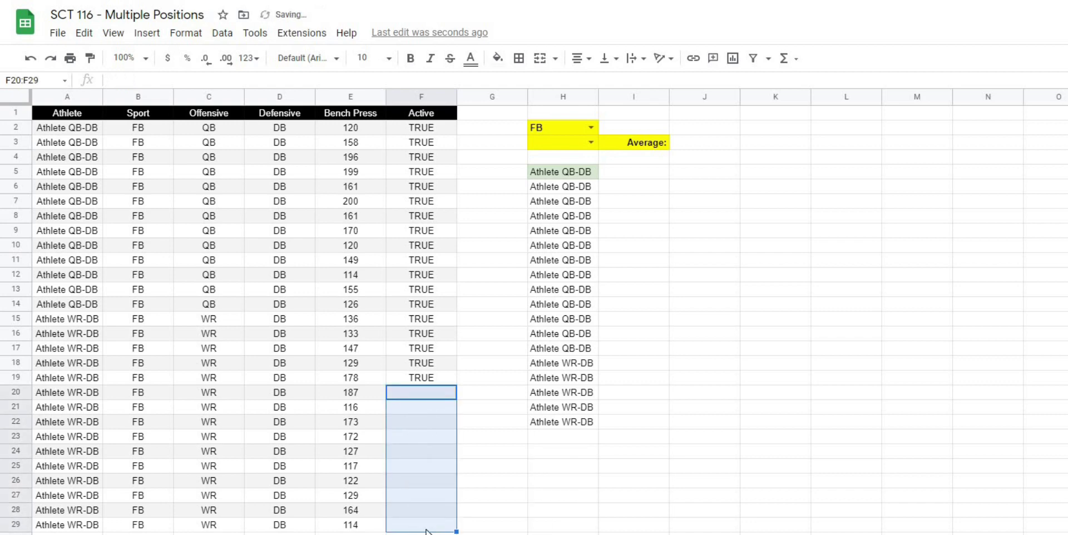
{"action": "left_click", "coordinate": [572, 451]}
{"action": "left_click_drag", "start_coordinate": [569, 436], "coordinate": [568, 533]}
{"action": "left_click", "coordinate": [721, 472]}
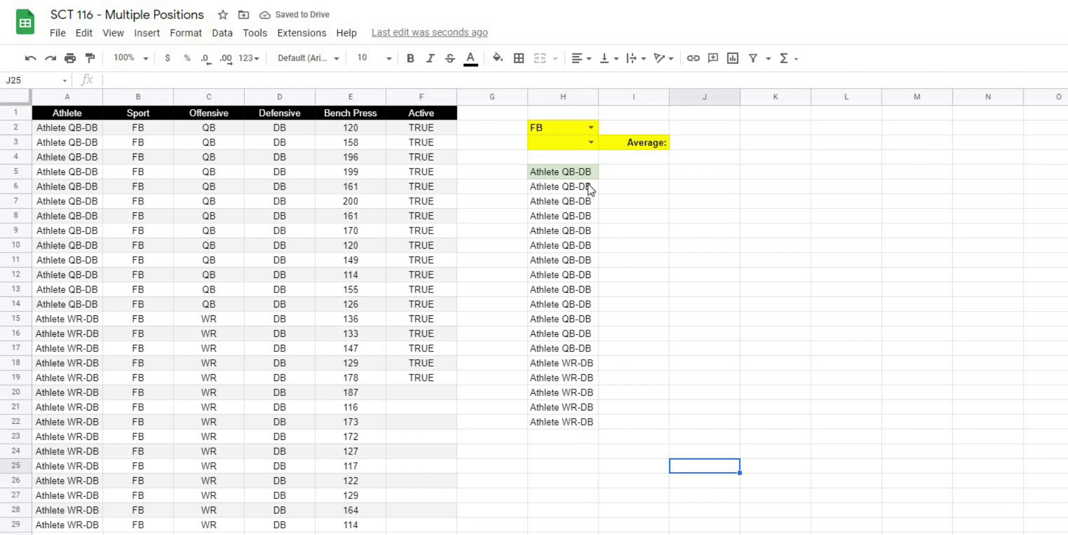
Enter FALSE in F20 and fill it down through F29 to test inactive athletes.
{"action": "left_click", "coordinate": [434, 393]}
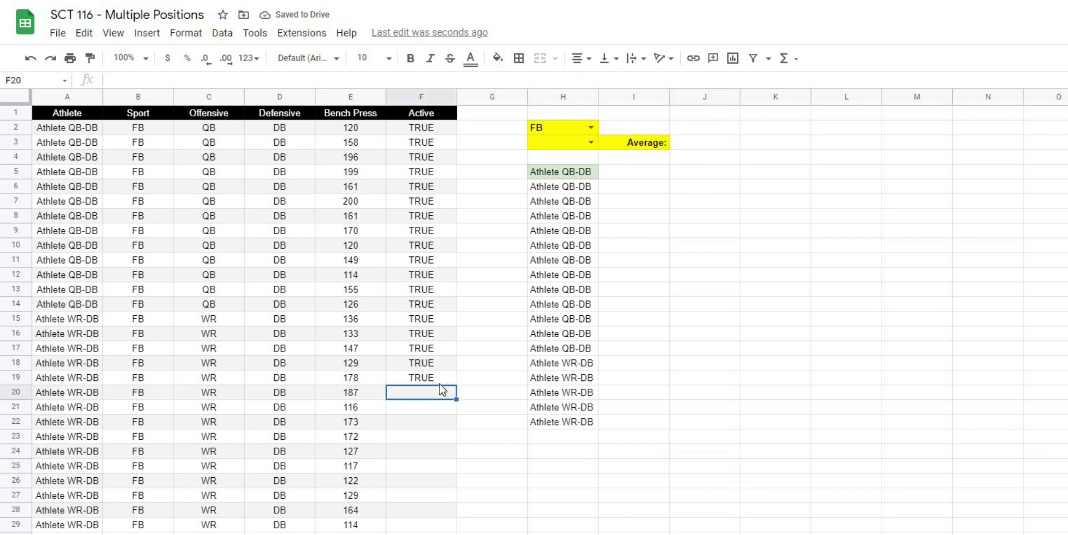
{"action": "type", "text": "False"}
{"action": "key", "text": "Return"}
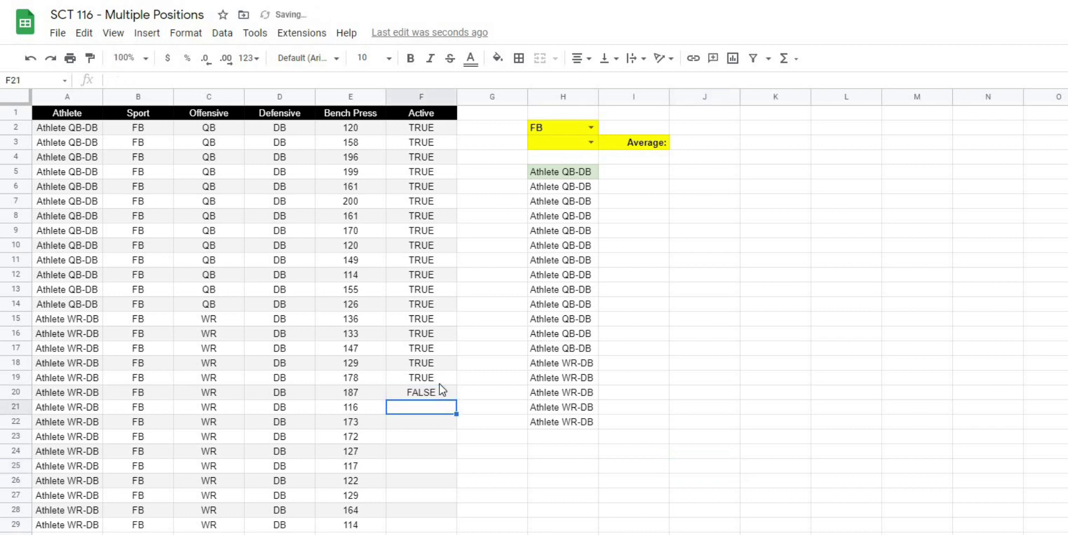
{"action": "left_click", "coordinate": [447, 394]}
{"action": "left_click_drag", "start_coordinate": [456, 400], "coordinate": [452, 524]}
{"action": "left_click", "coordinate": [637, 524]}
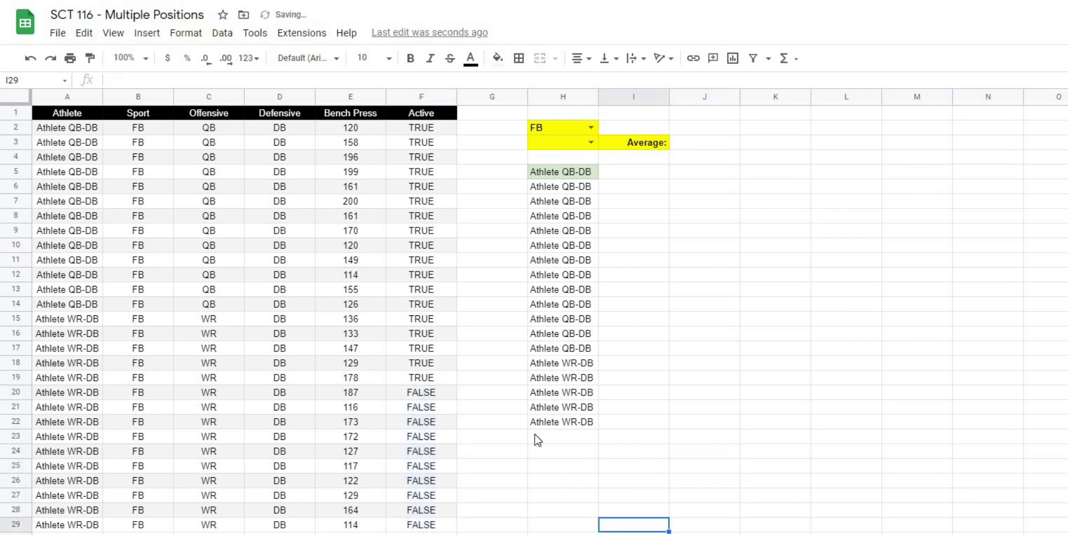
Restore the Active column by filling TRUE from F19 down through F29.
{"action": "left_click", "coordinate": [425, 392]}
{"action": "left_click", "coordinate": [432, 380]}
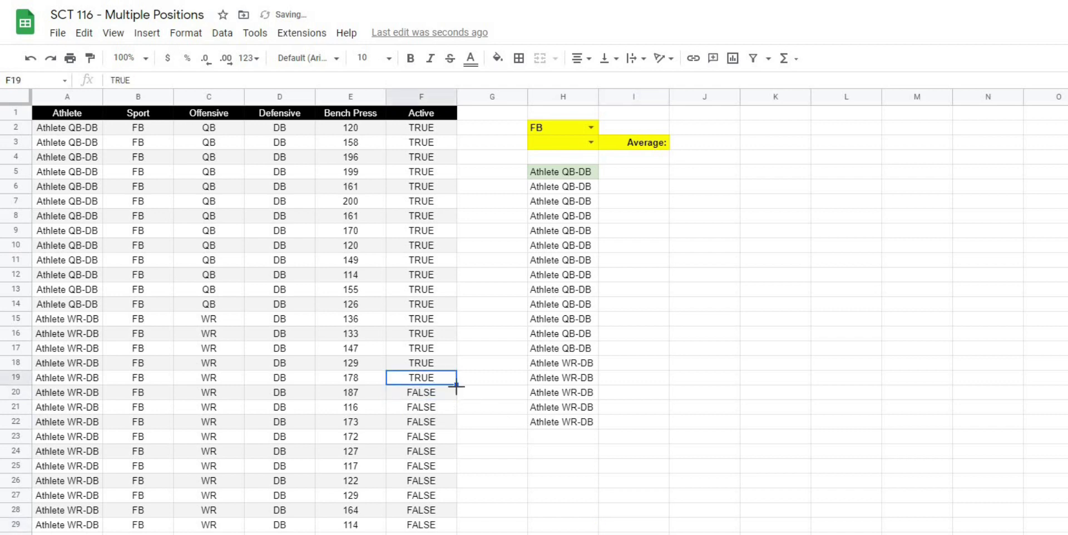
{"action": "left_click_drag", "start_coordinate": [456, 385], "coordinate": [449, 523]}
{"action": "left_click", "coordinate": [754, 493]}
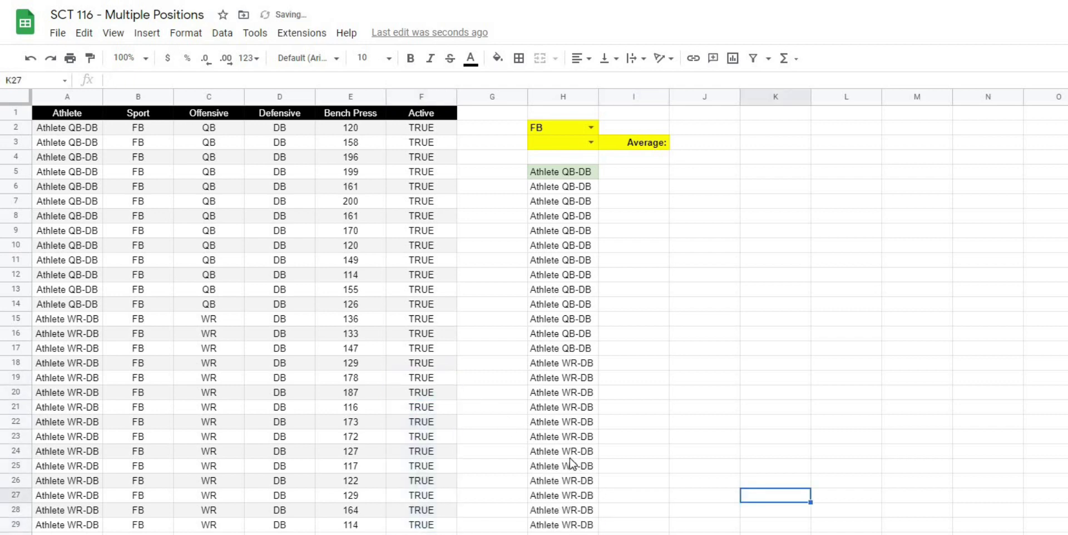
{"action": "left_click", "coordinate": [570, 458]}
{"action": "left_click", "coordinate": [758, 437]}
{"action": "left_click", "coordinate": [666, 305]}
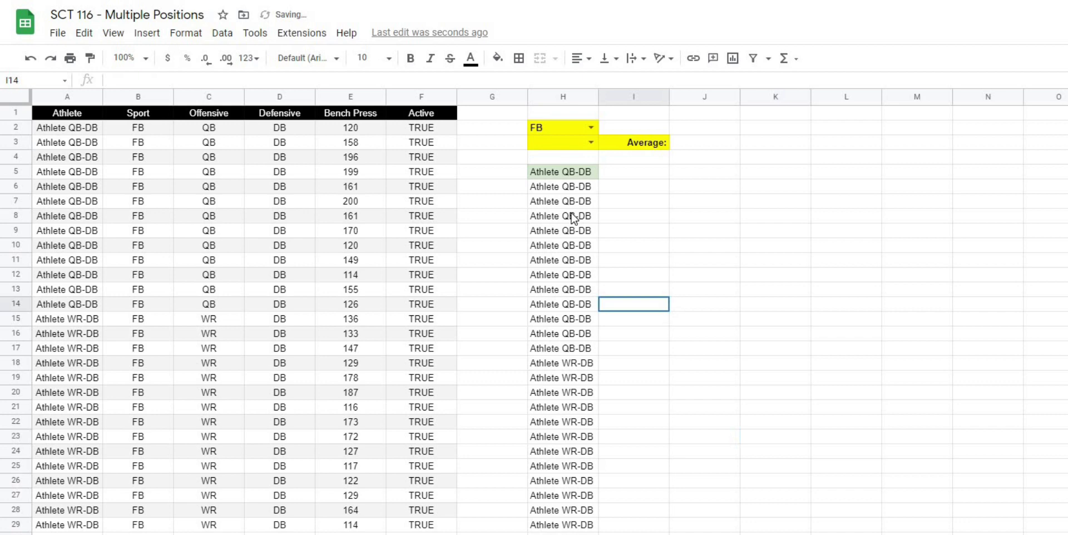
View the H5 formula and test it by choosing QB as the position in H3.
{"action": "left_click", "coordinate": [558, 175]}
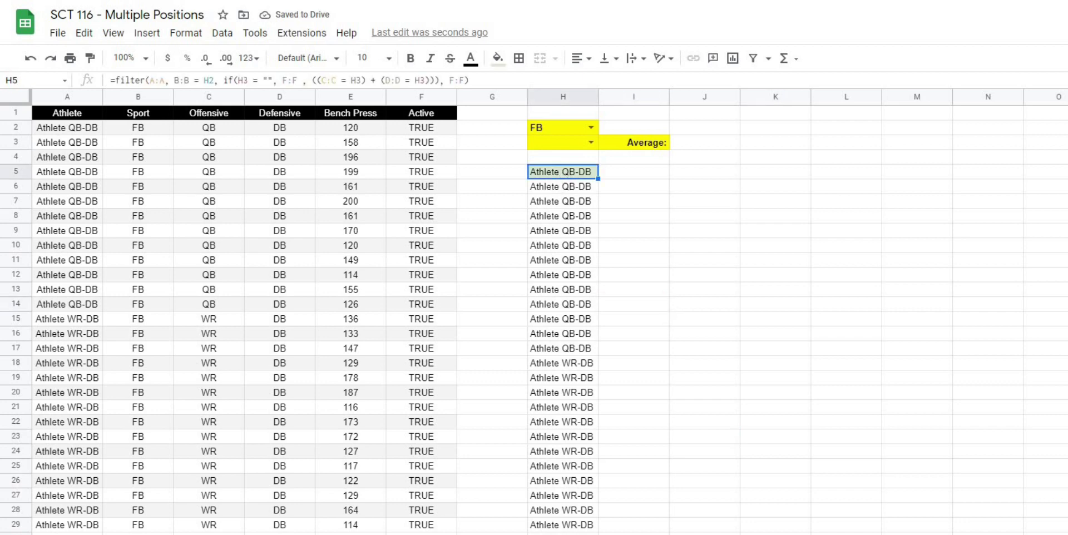
{"action": "left_click", "coordinate": [590, 147]}
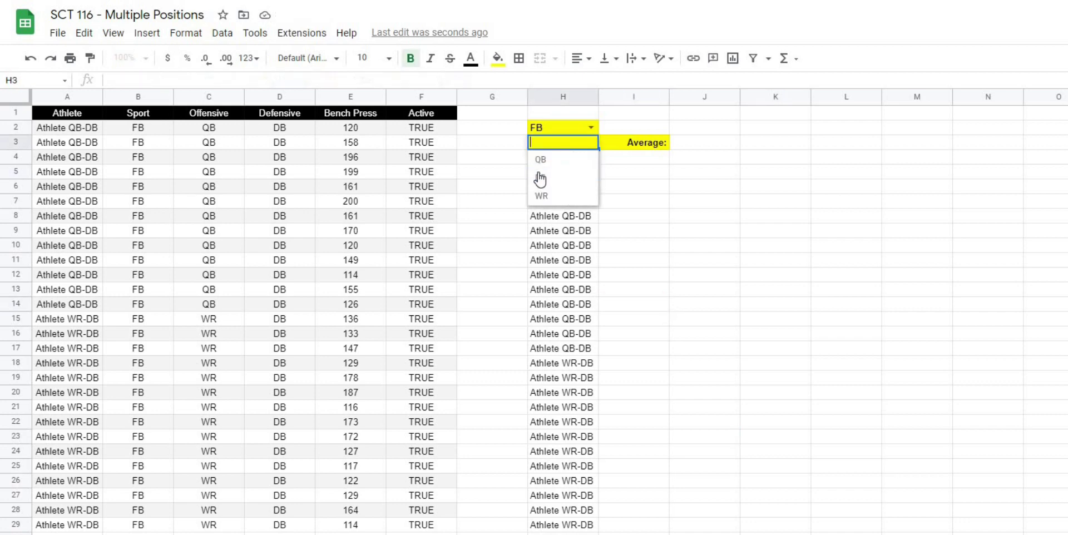
{"action": "left_click", "coordinate": [542, 160]}
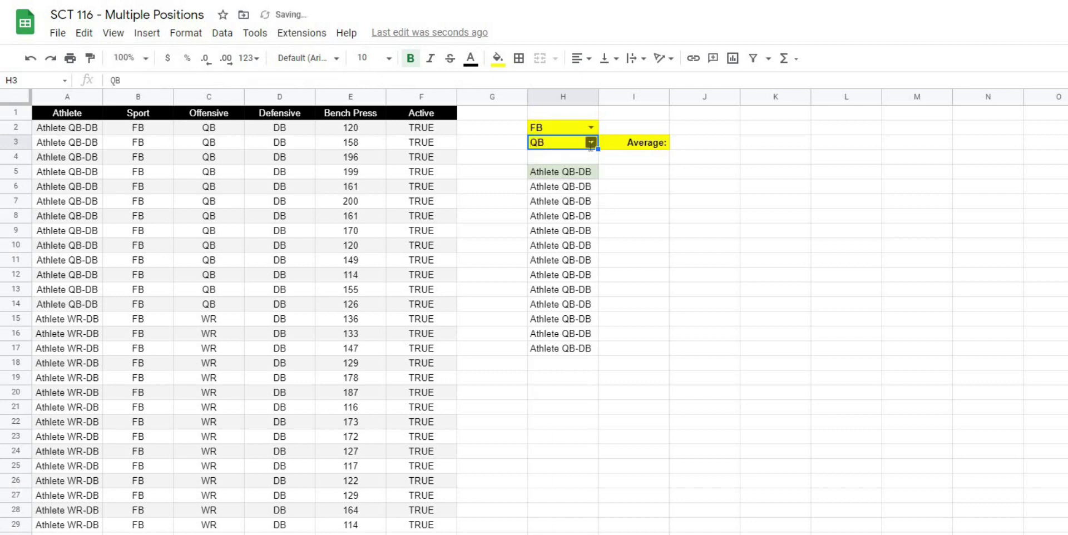
{"action": "left_click", "coordinate": [591, 143]}
{"action": "left_click", "coordinate": [650, 201]}
{"action": "left_click_drag", "start_coordinate": [610, 173], "coordinate": [615, 350]}
{"action": "left_click", "coordinate": [813, 305]}
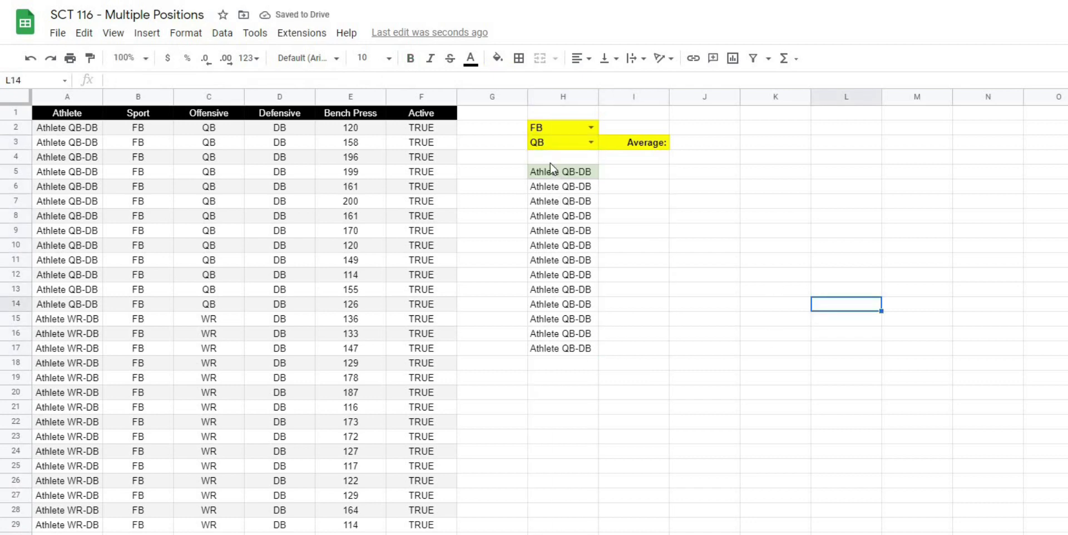
Change the filter range in the H5 formula to {A:A, E:E} so it also returns bench press, and commit it.
{"action": "left_click", "coordinate": [559, 174]}
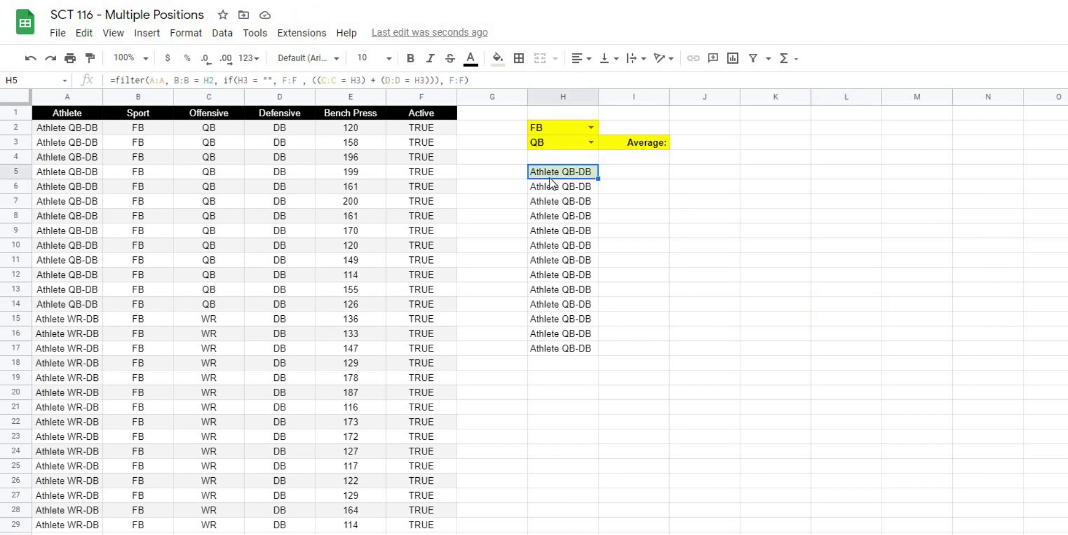
{"action": "left_click", "coordinate": [151, 80]}
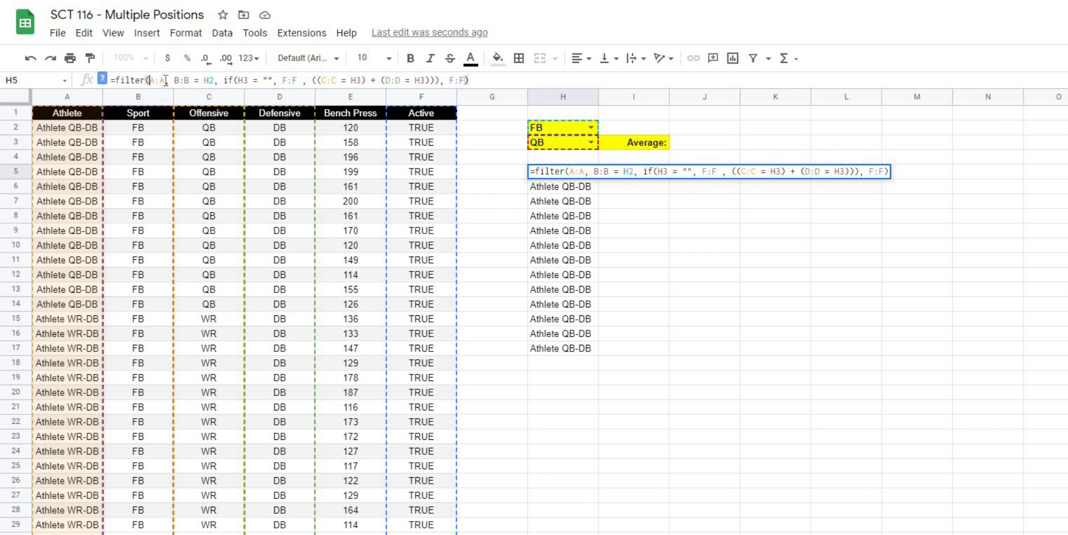
{"action": "type", "text": "{"}
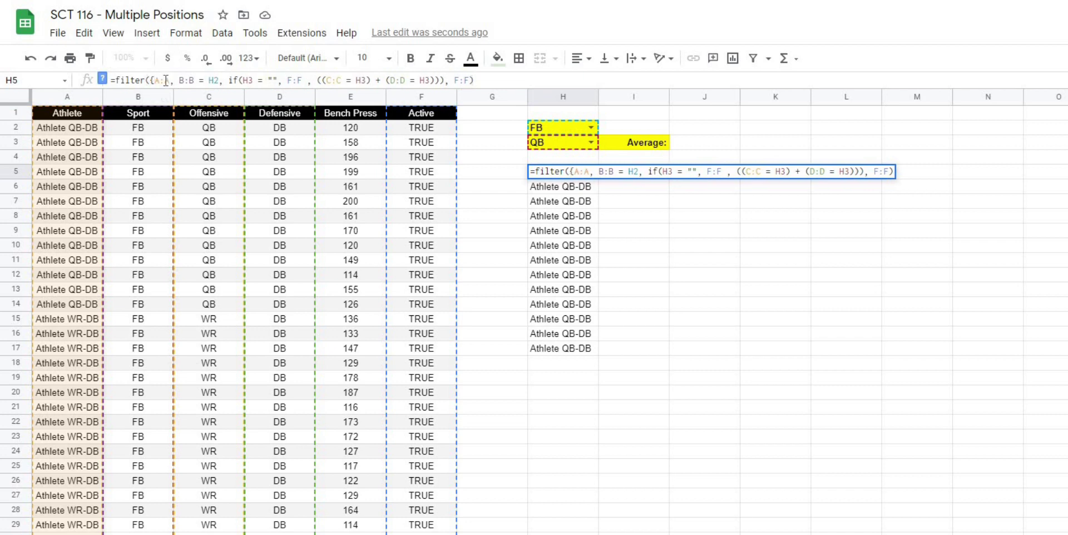
{"action": "left_click", "coordinate": [170, 81]}
{"action": "type", "text": ","}
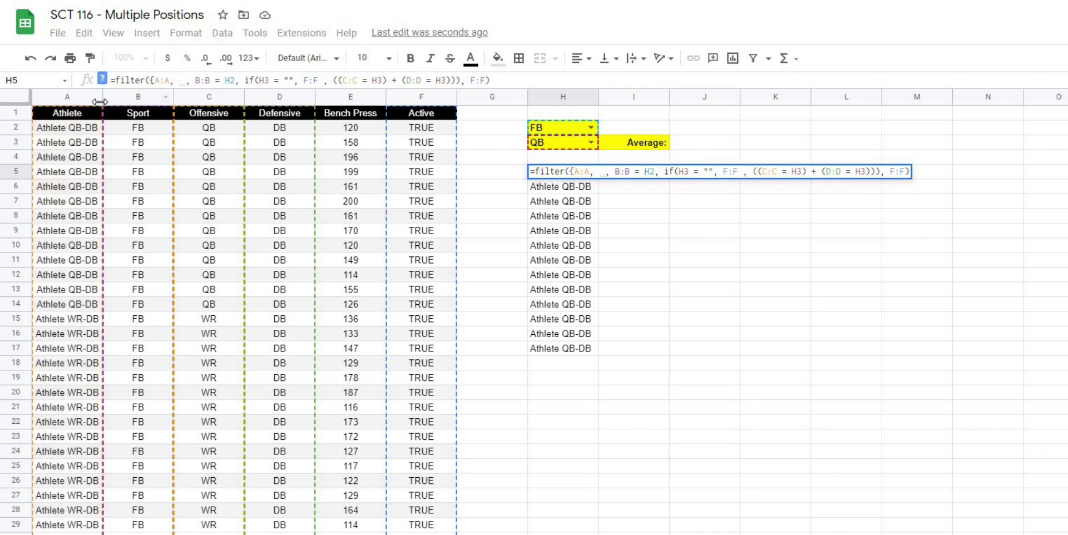
{"action": "left_click", "coordinate": [352, 96]}
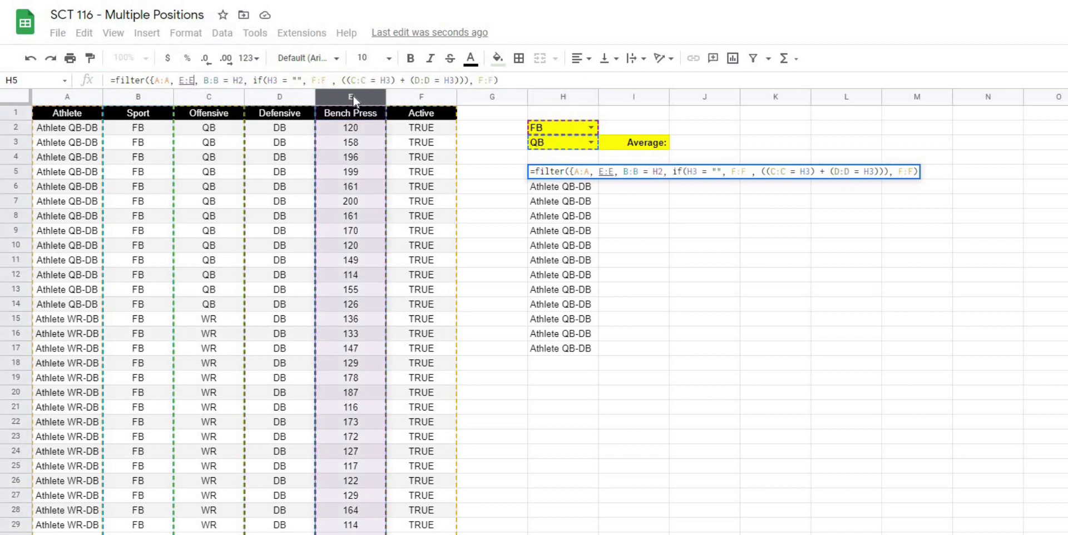
{"action": "type", "text": "}"}
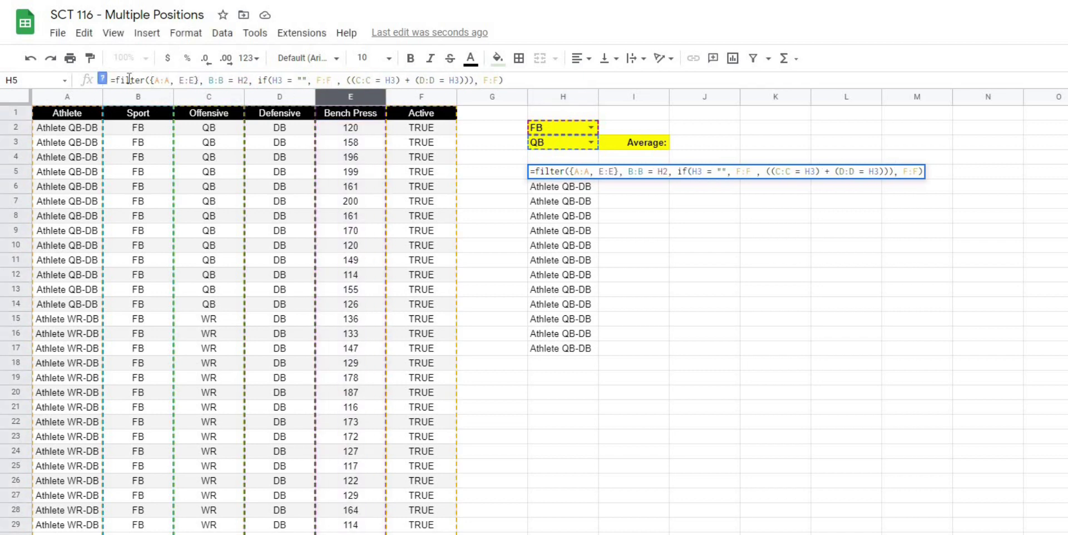
{"action": "left_click_drag", "start_coordinate": [155, 79], "coordinate": [195, 80]}
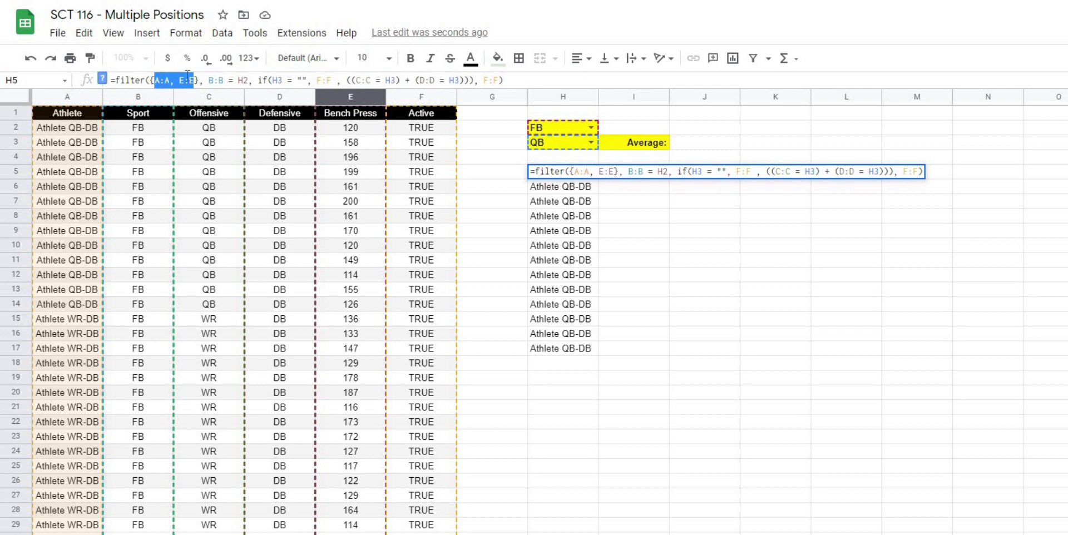
{"action": "key", "text": "Return"}
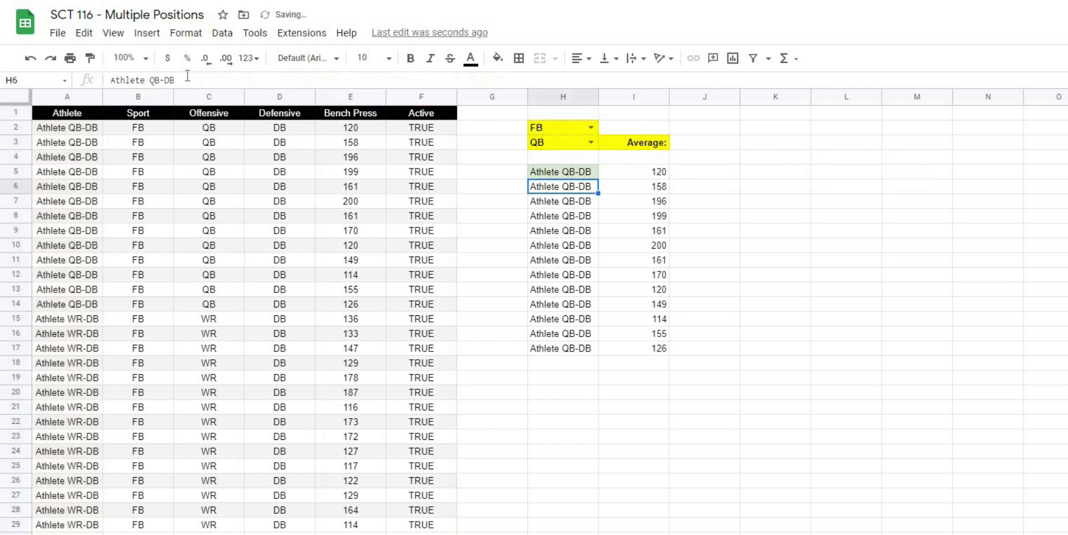
{"action": "left_click", "coordinate": [770, 189]}
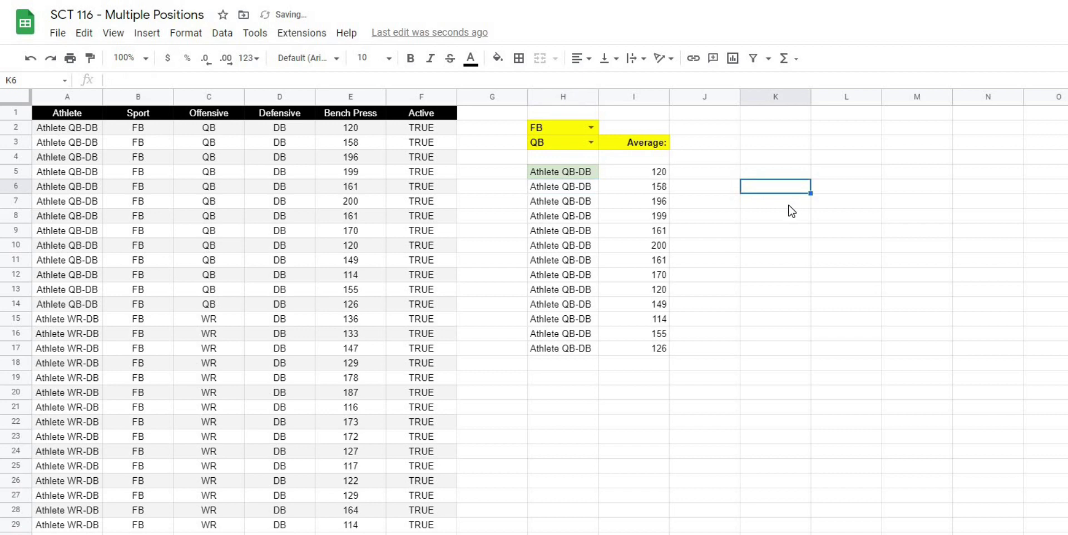
Clear the sport and position selections in H2:H3 and inspect the result in H5.
{"action": "left_click_drag", "start_coordinate": [560, 133], "coordinate": [563, 147]}
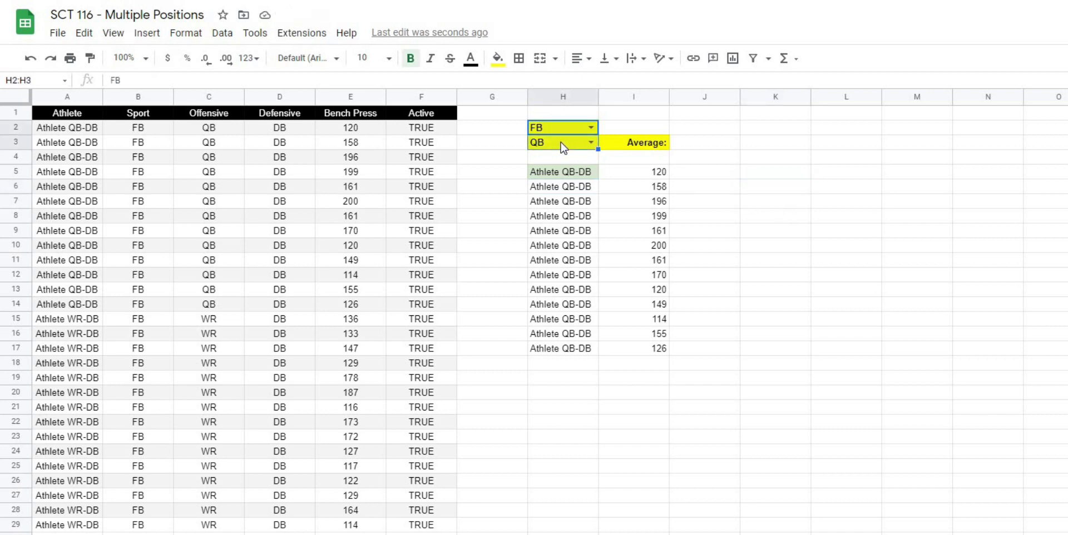
{"action": "key", "text": "Delete"}
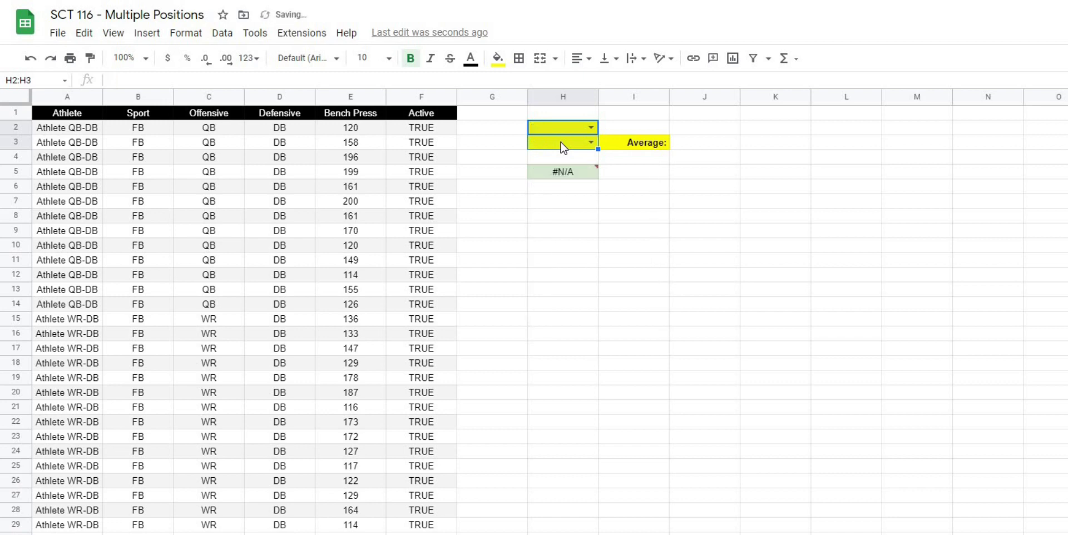
{"action": "left_click", "coordinate": [869, 217]}
{"action": "left_click", "coordinate": [559, 129]}
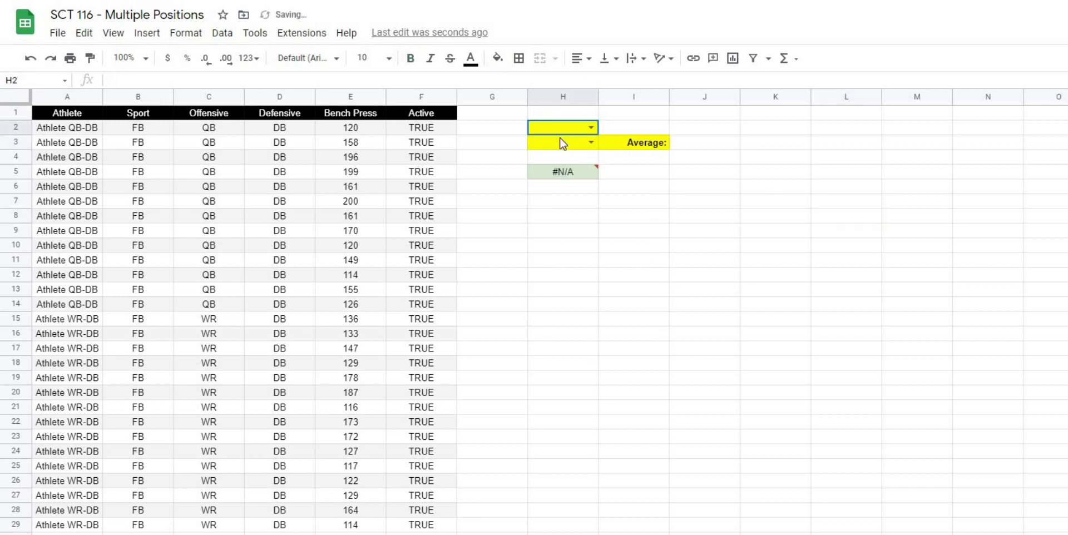
{"action": "left_click", "coordinate": [561, 177]}
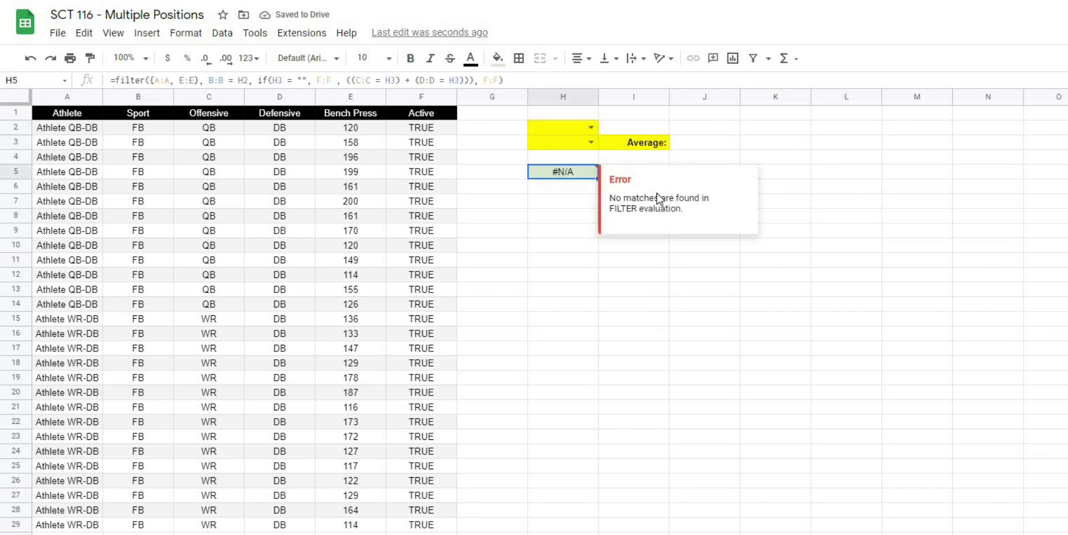
{"action": "left_click", "coordinate": [881, 205]}
Wrap the FILTER formula in H5 in IFERROR with an empty string "" as the fallback value.
{"action": "left_click", "coordinate": [580, 180]}
{"action": "left_click", "coordinate": [125, 80]}
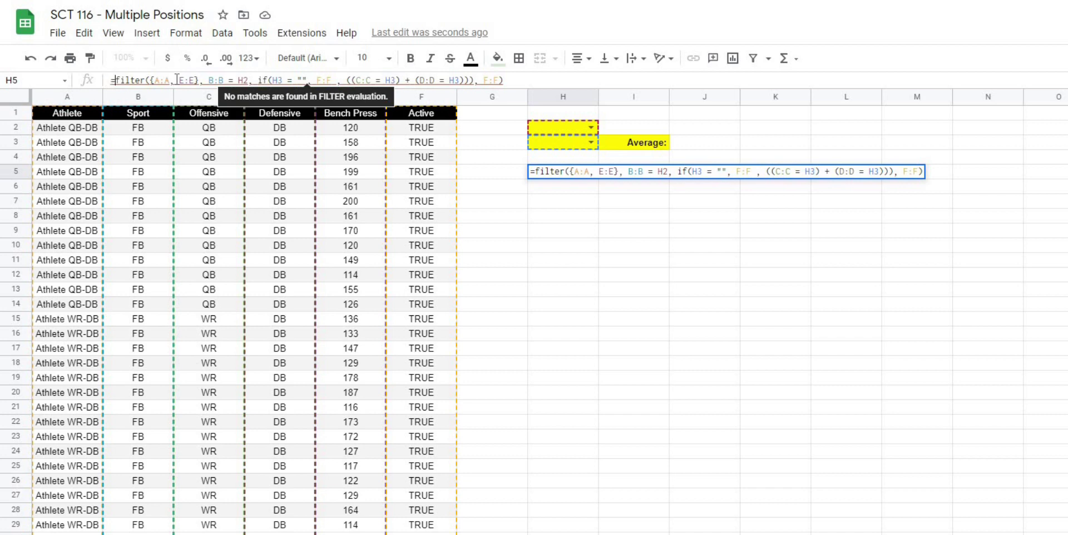
{"action": "key", "text": "Left"}
{"action": "key", "text": "Left"}
{"action": "type", "text": "iferror"}
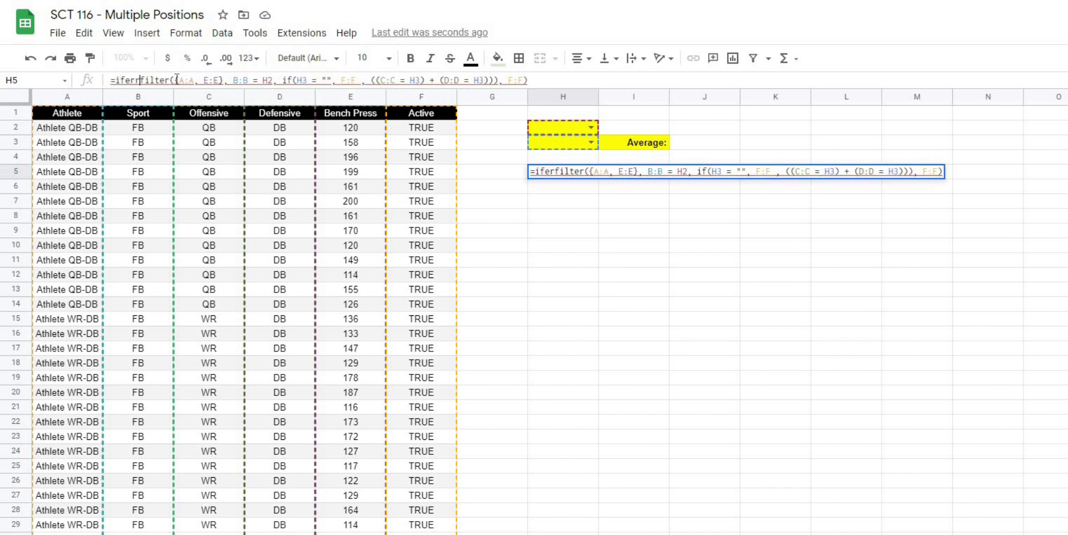
{"action": "type", "text": "("}
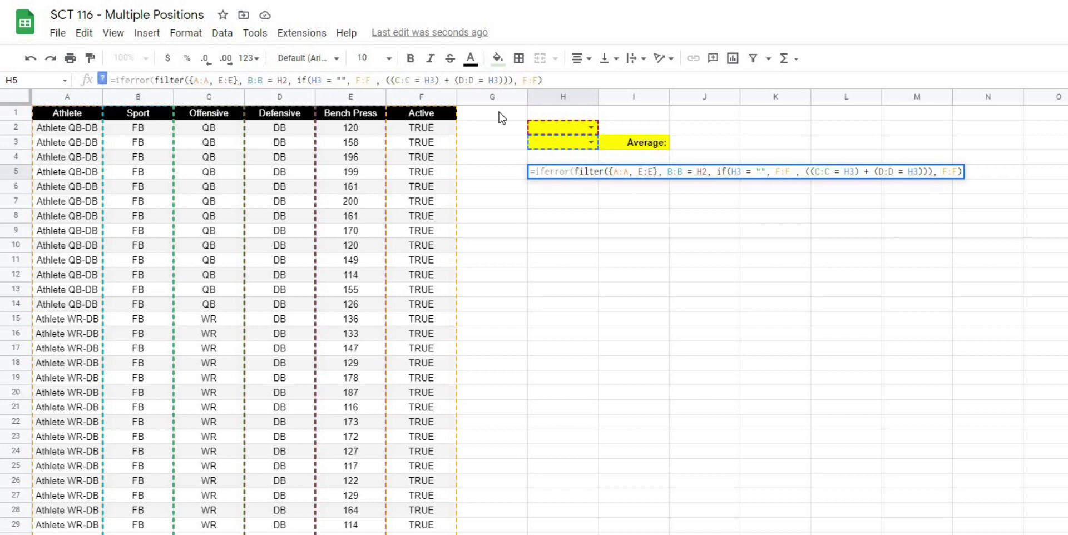
{"action": "left_click", "coordinate": [557, 74]}
{"action": "type", "text": ","}
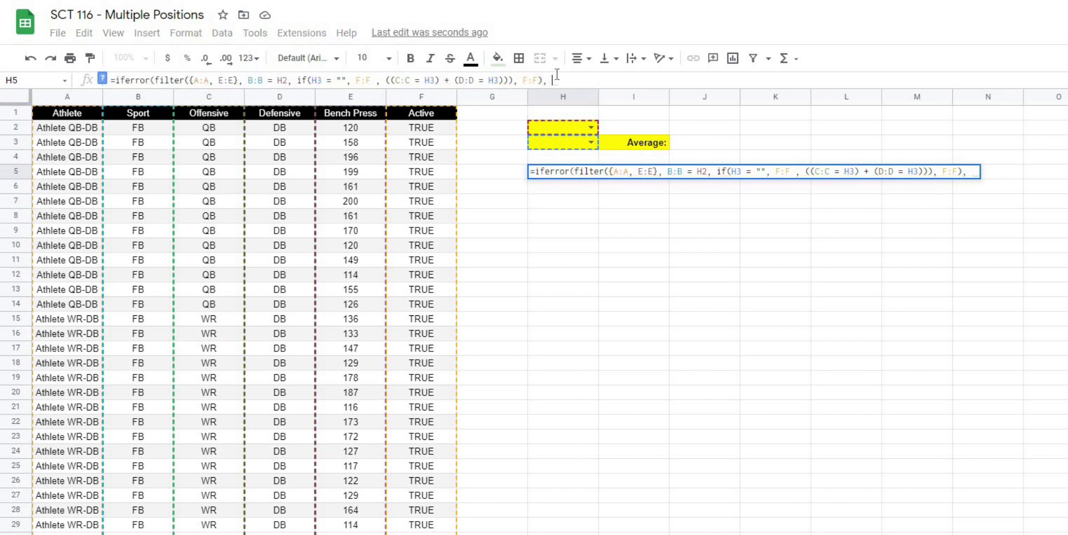
{"action": "left_click", "coordinate": [102, 78]}
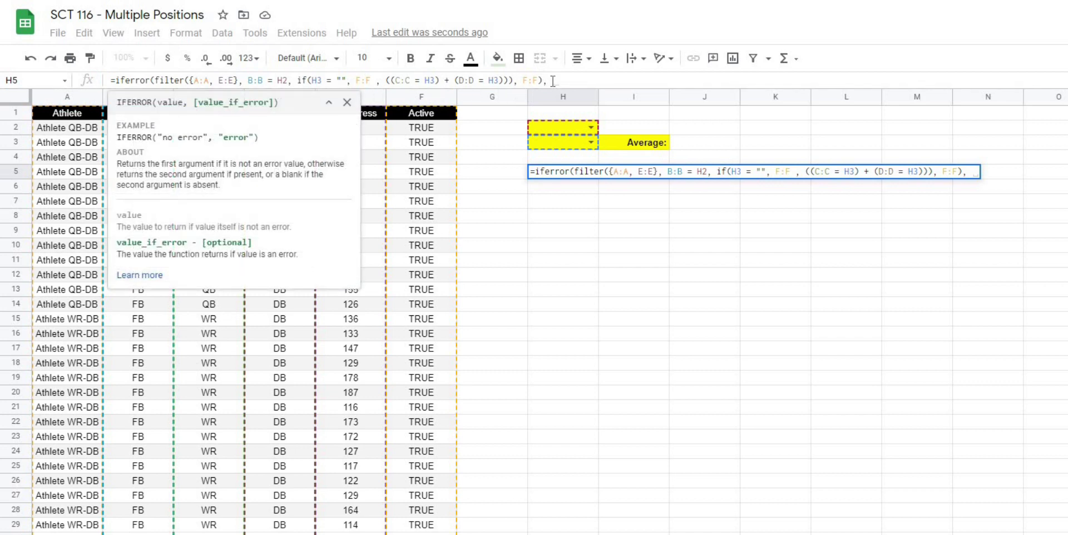
{"action": "type", "text": "\"\""}
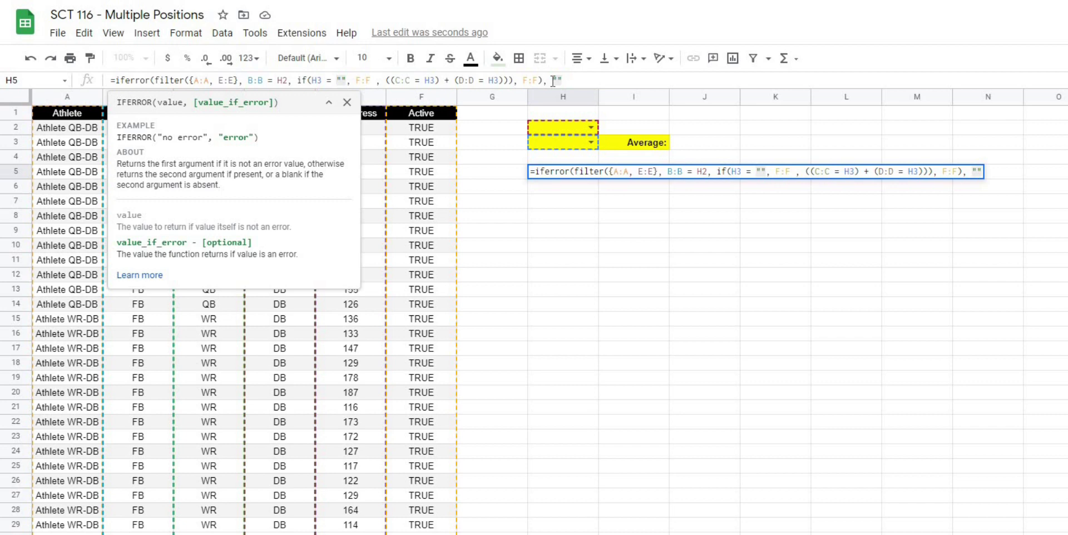
{"action": "type", "text": ")"}
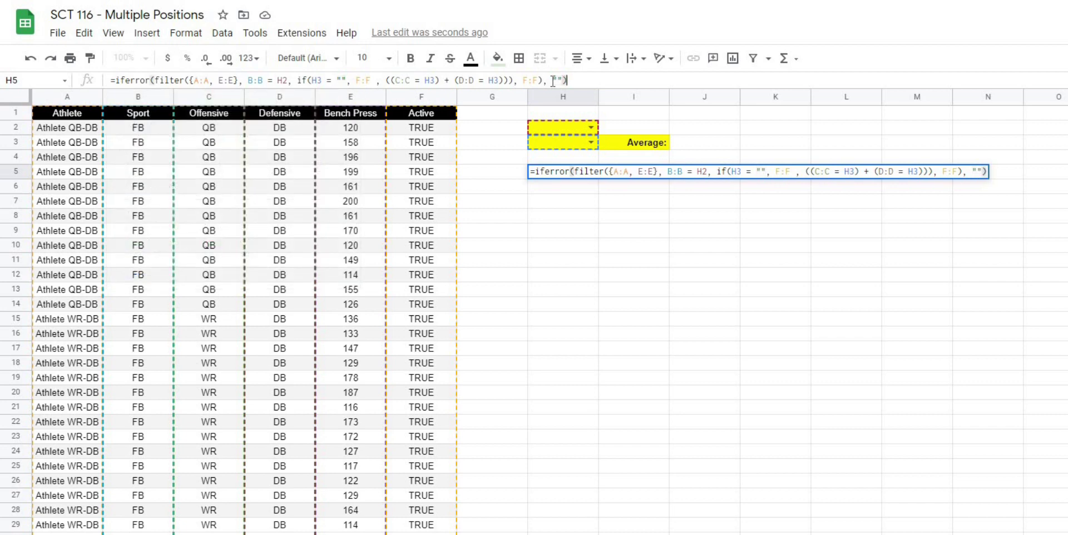
{"action": "key", "text": "Return"}
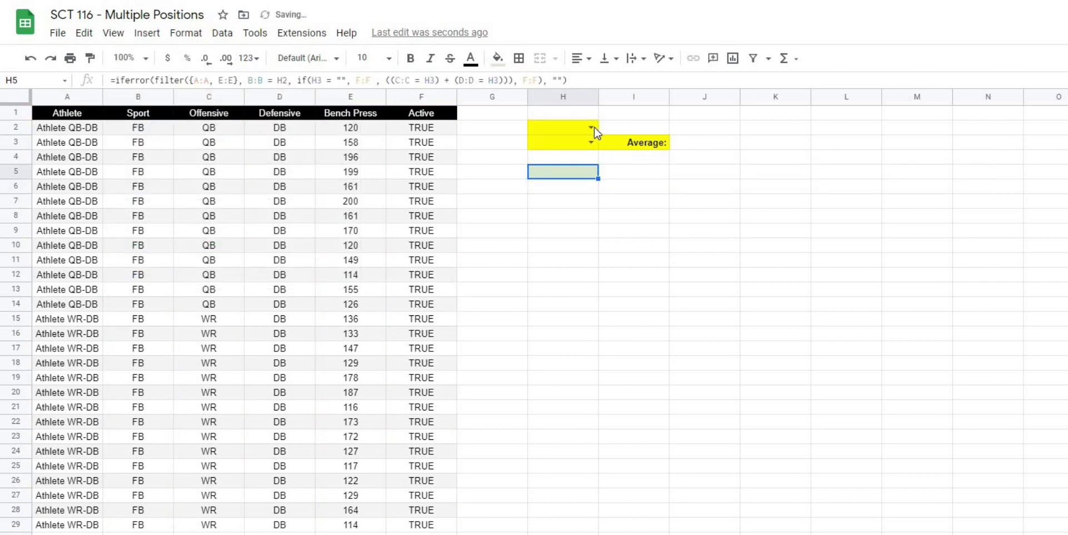
Choose FB as the sport in H2 and DB as the position in H3.
{"action": "left_click", "coordinate": [591, 128]}
{"action": "left_click", "coordinate": [543, 143]}
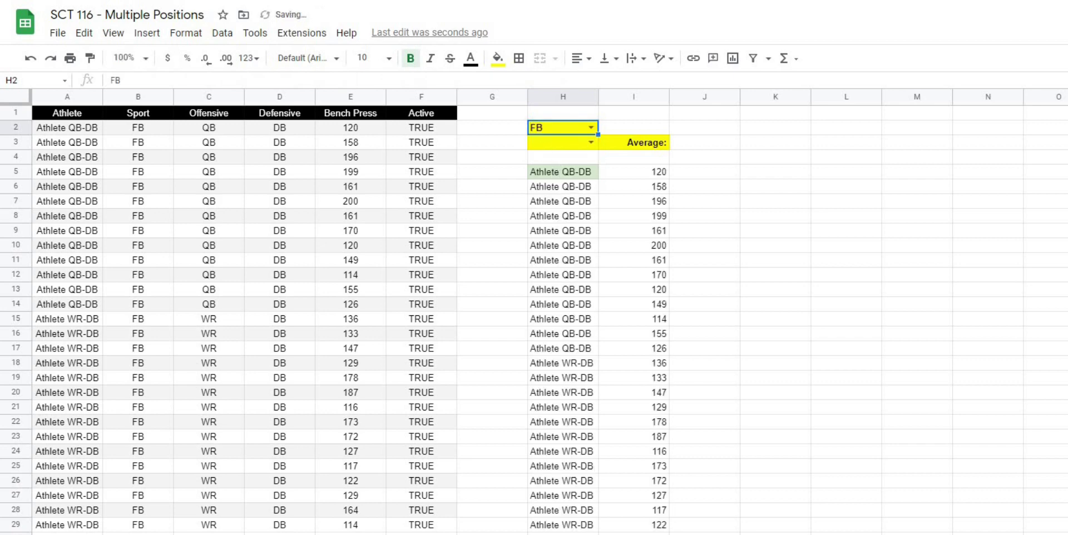
{"action": "left_click", "coordinate": [591, 143]}
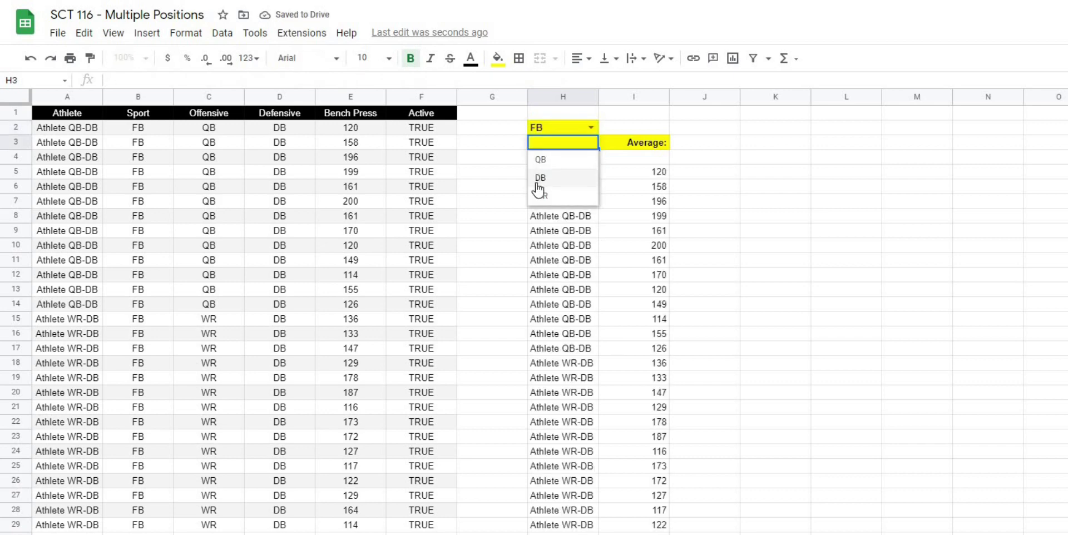
{"action": "left_click", "coordinate": [539, 181]}
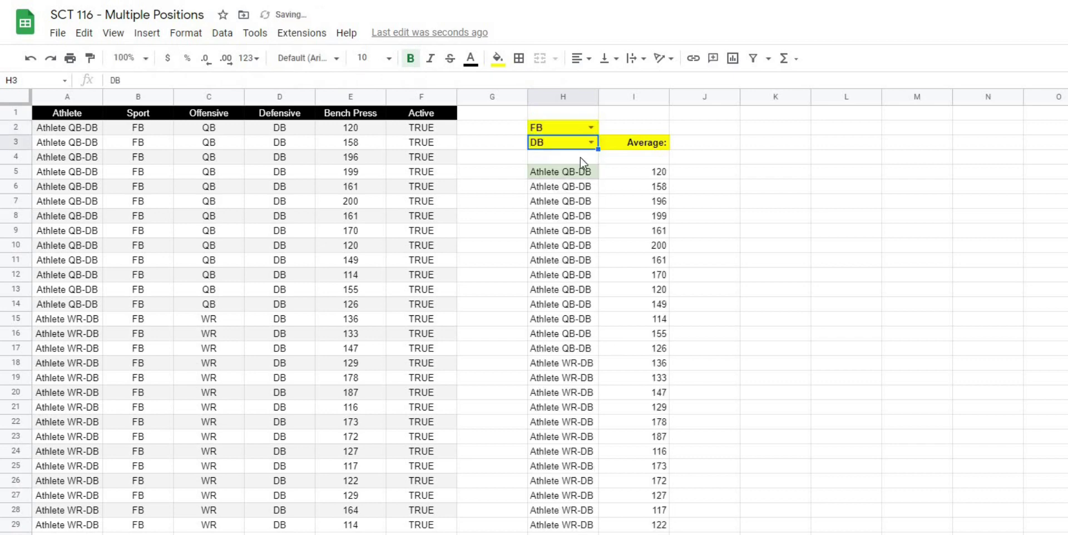
Test the filtered list by switching the H3 position to WR, QB and back to DB.
{"action": "left_click", "coordinate": [590, 142]}
{"action": "left_click", "coordinate": [540, 195]}
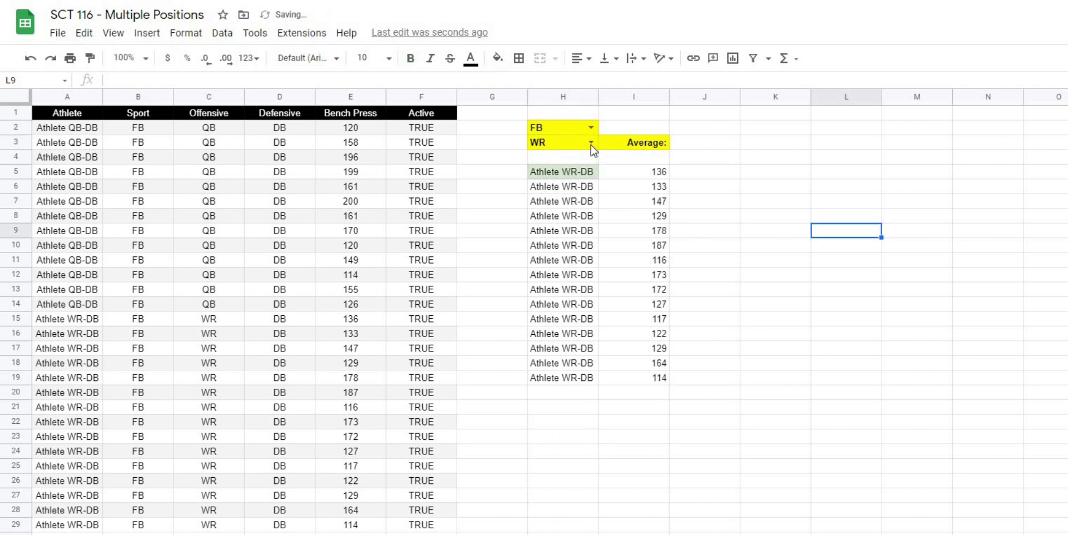
{"action": "left_click", "coordinate": [591, 142]}
{"action": "left_click", "coordinate": [540, 166]}
{"action": "left_click", "coordinate": [593, 144]}
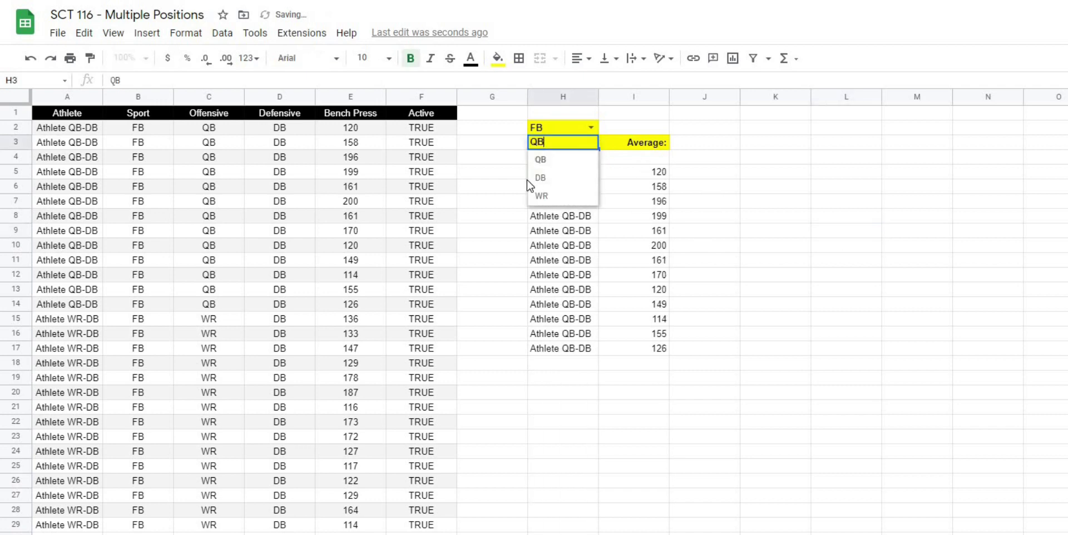
{"action": "left_click", "coordinate": [538, 182]}
{"action": "left_click", "coordinate": [779, 217]}
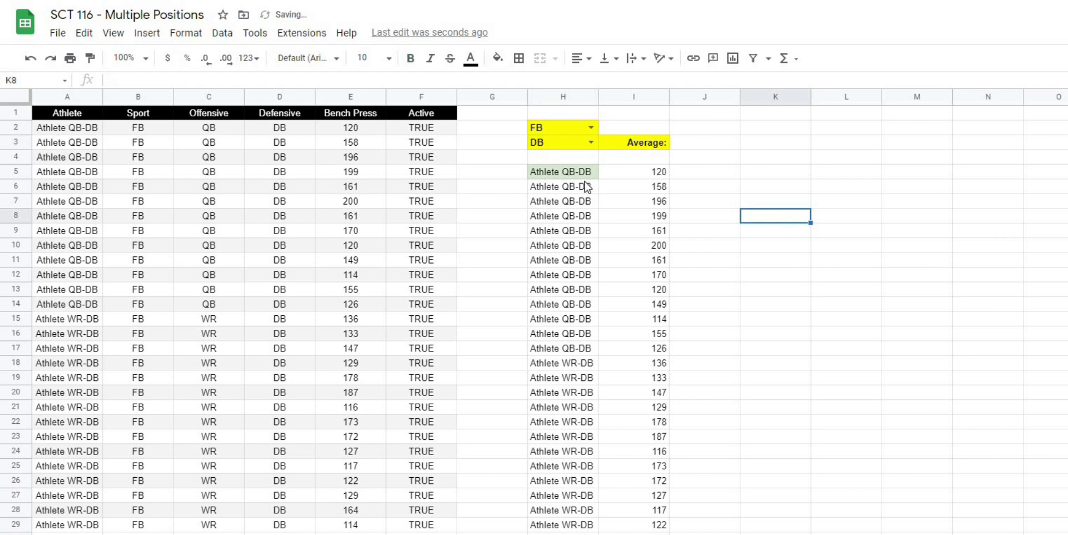
Examine the athletes and bench press values returned by the filter in H5:I32.
{"action": "left_click_drag", "start_coordinate": [578, 179], "coordinate": [631, 534]}
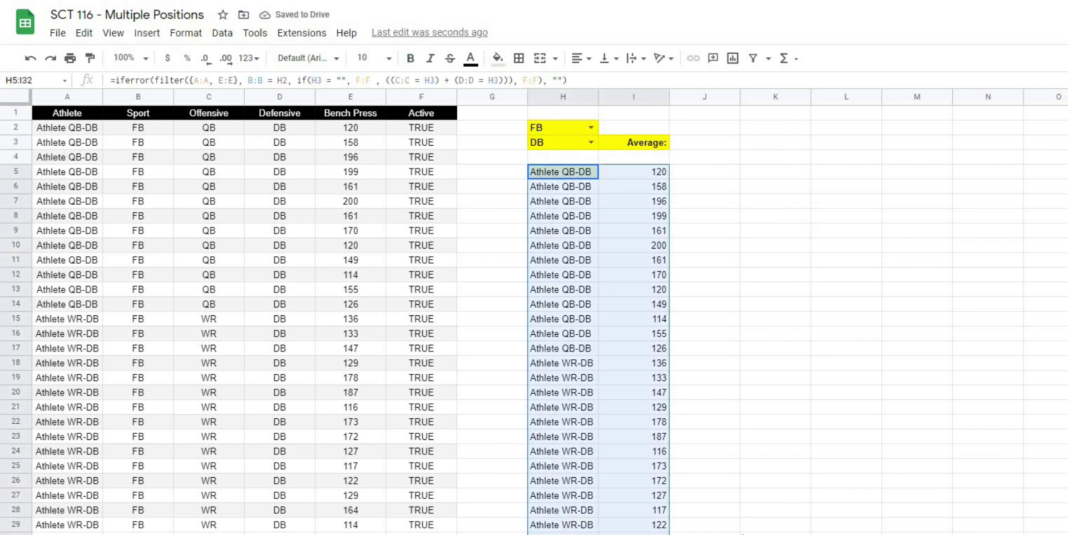
{"action": "left_click", "coordinate": [744, 486]}
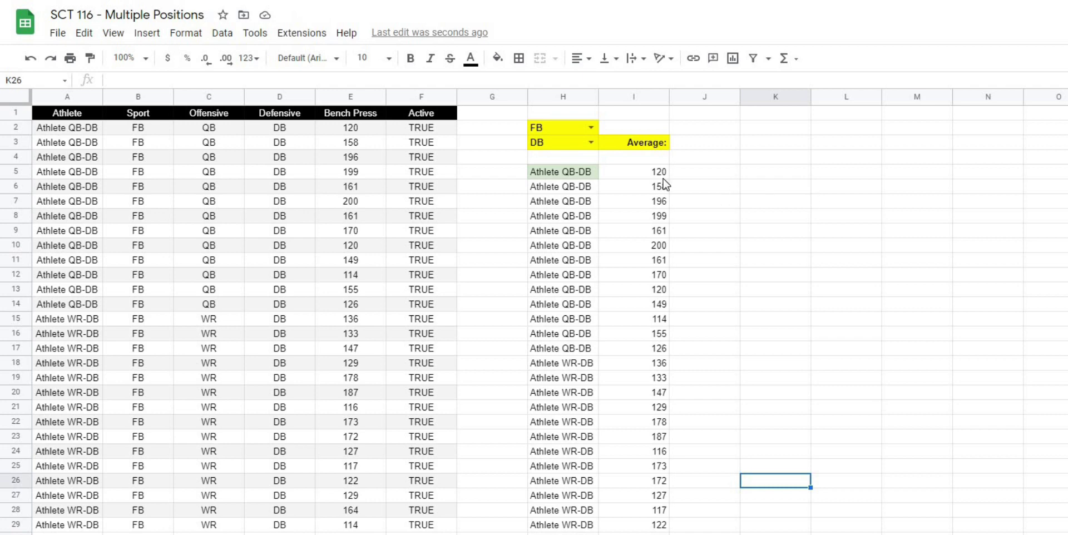
{"action": "left_click", "coordinate": [902, 355]}
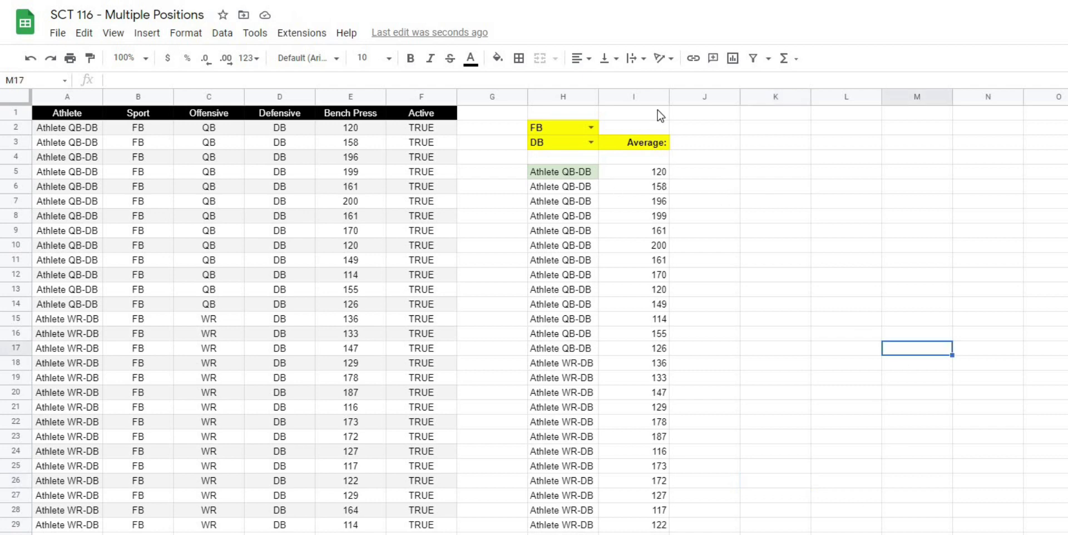
{"action": "left_click", "coordinate": [658, 174]}
{"action": "left_click", "coordinate": [726, 178]}
Copy the complete filter(...) expression from inside the IFERROR formula in H5, leaving that formula as it is.
{"action": "left_click", "coordinate": [576, 176]}
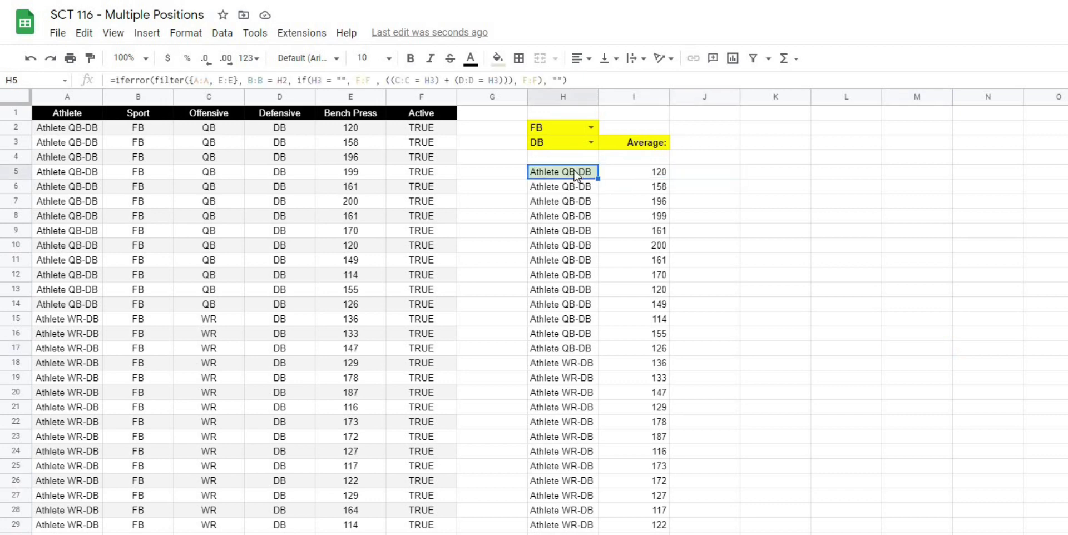
{"action": "left_click_drag", "start_coordinate": [156, 80], "coordinate": [422, 73]}
{"action": "left_click_drag", "start_coordinate": [529, 72], "coordinate": [540, 71]}
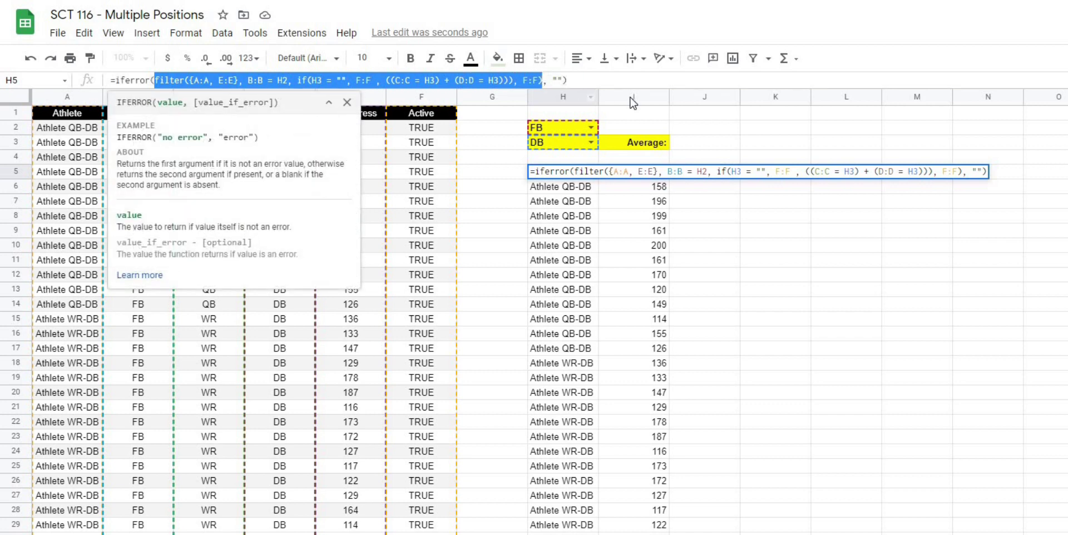
{"action": "key", "text": "Escape"}
Enter an AVERAGE formula in J3 that wraps the copied filter({A:A, E:E}, ...) expression.
{"action": "left_click", "coordinate": [758, 126]}
{"action": "left_click", "coordinate": [647, 144]}
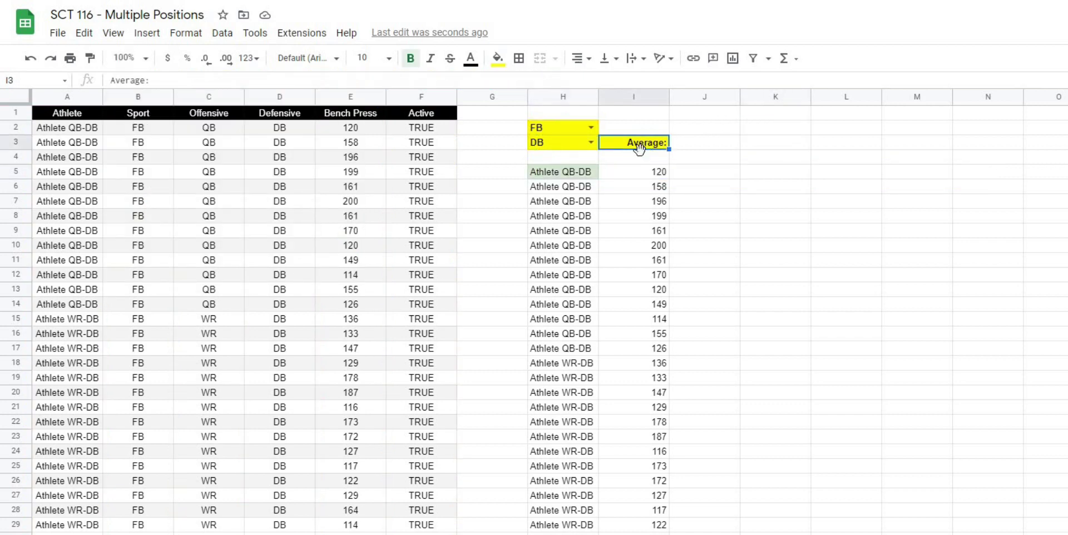
{"action": "left_click", "coordinate": [695, 147]}
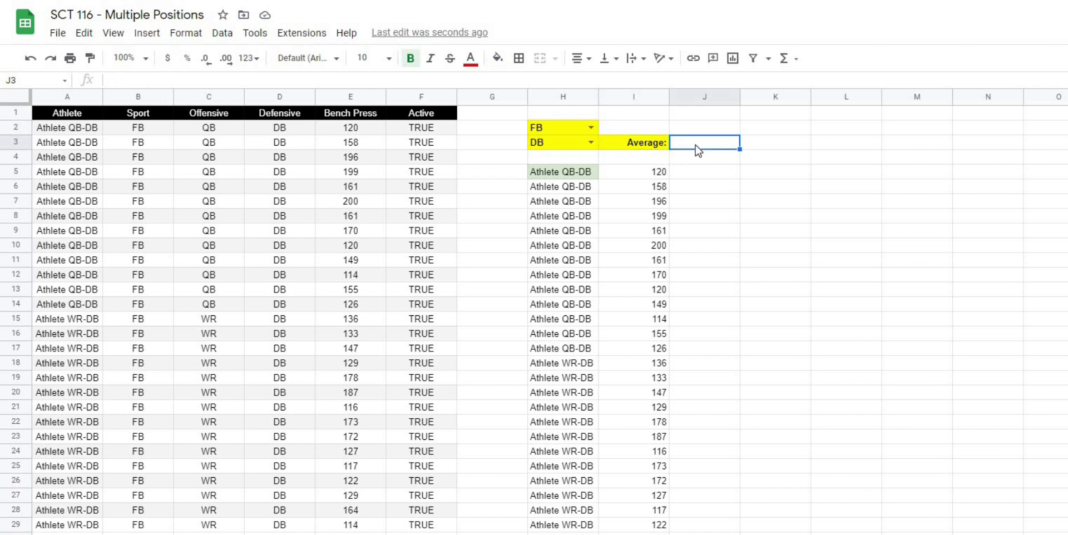
{"action": "left_click", "coordinate": [281, 80]}
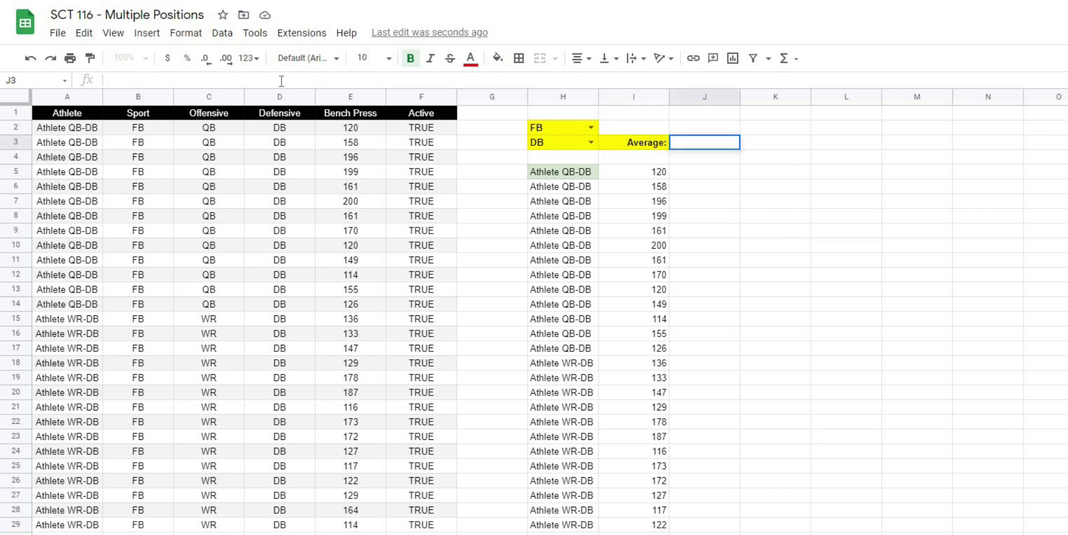
{"action": "type", "text": "=average("}
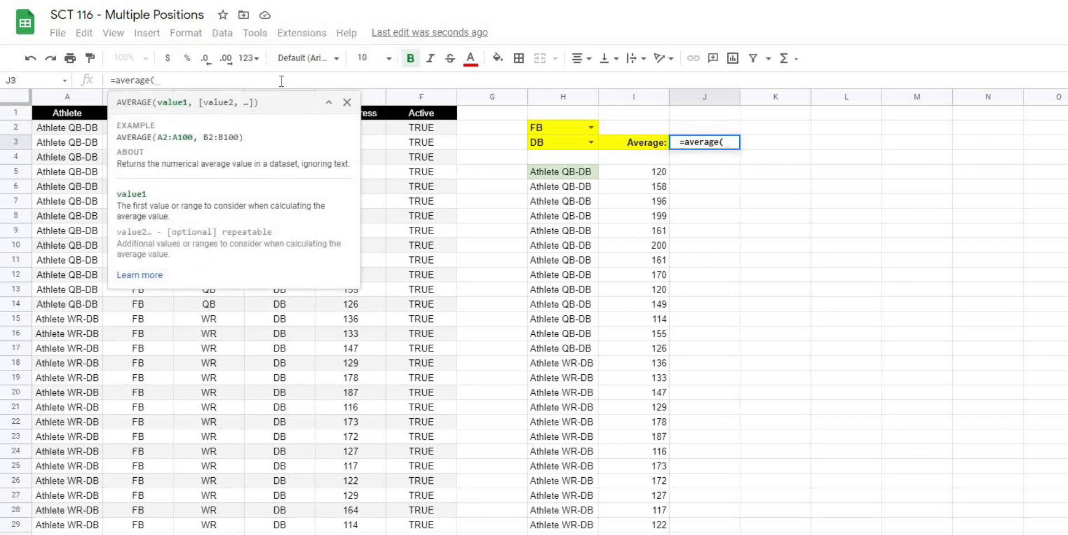
{"action": "type", "text": "filter({A:A, E:E}, B:B = H2, if(H3 = \"\", F:F , ((C:C = H3) + (D:D = H3))), F:F)"}
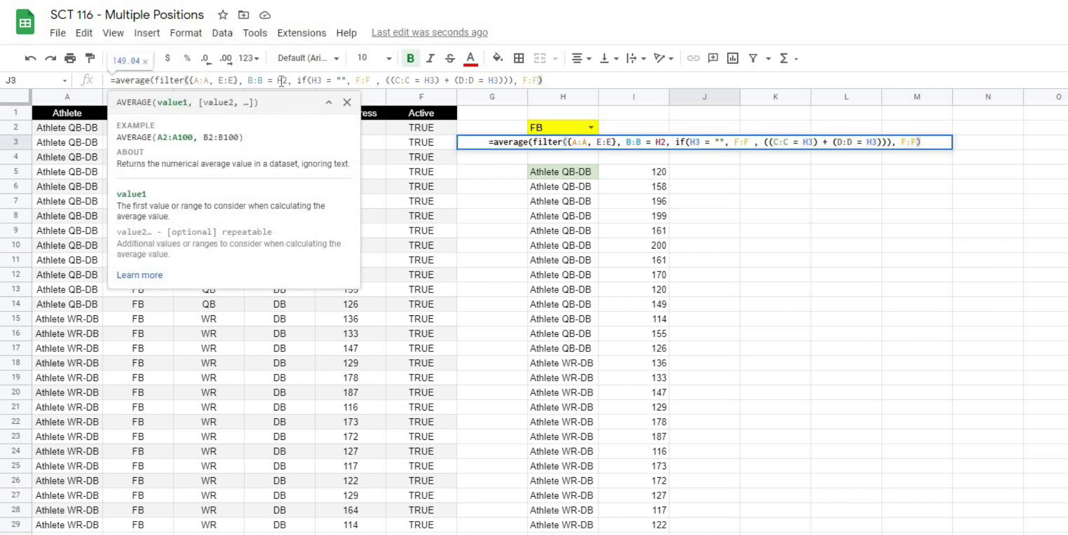
{"action": "type", "text": ")"}
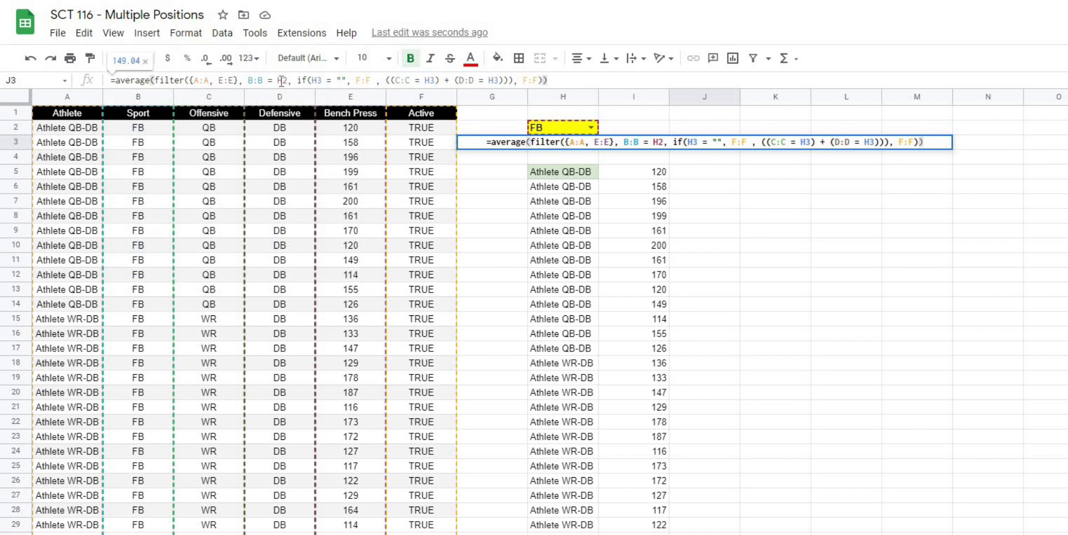
{"action": "key", "text": "Return"}
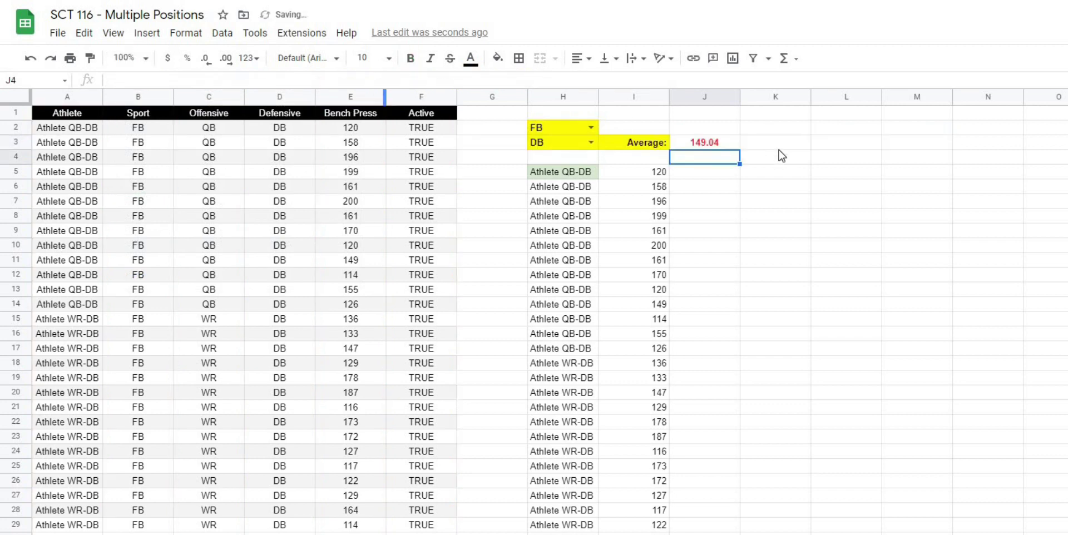
{"action": "key", "text": "Up"}
Test the average by switching the H3 position to QB, WR and back to QB.
{"action": "left_click", "coordinate": [591, 142]}
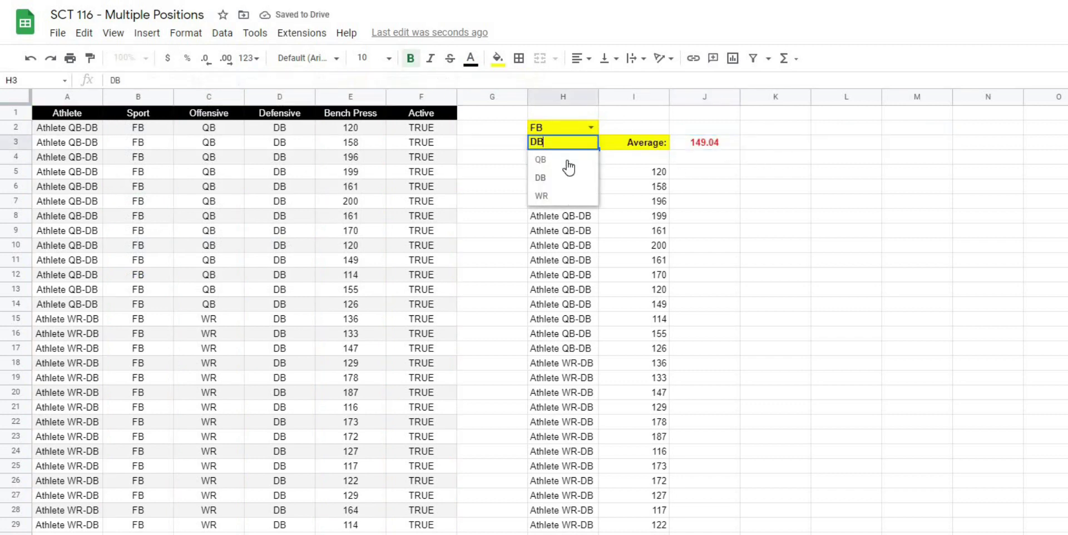
{"action": "left_click", "coordinate": [567, 161]}
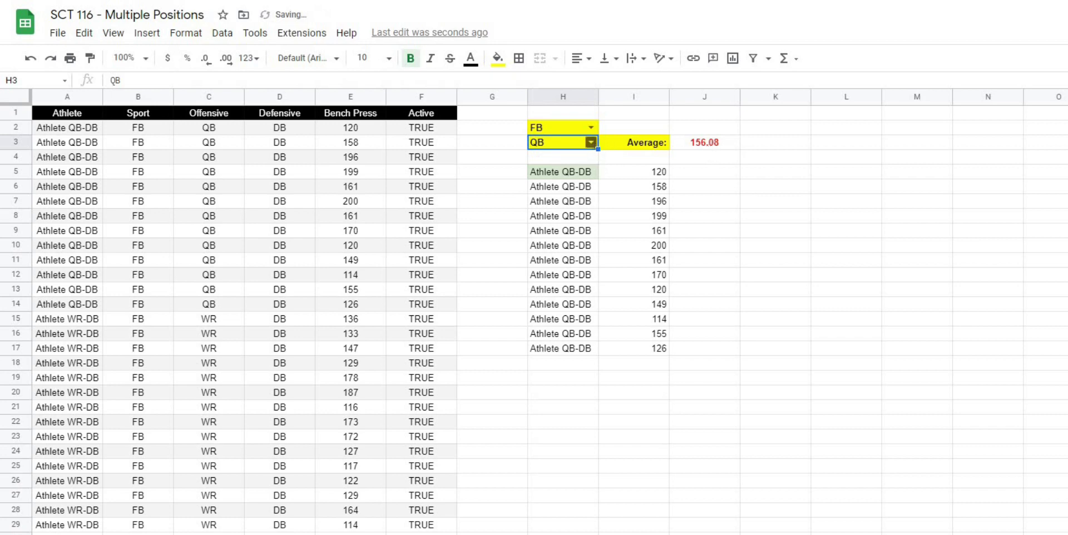
{"action": "left_click", "coordinate": [590, 143]}
{"action": "left_click", "coordinate": [556, 199]}
{"action": "left_click", "coordinate": [591, 142]}
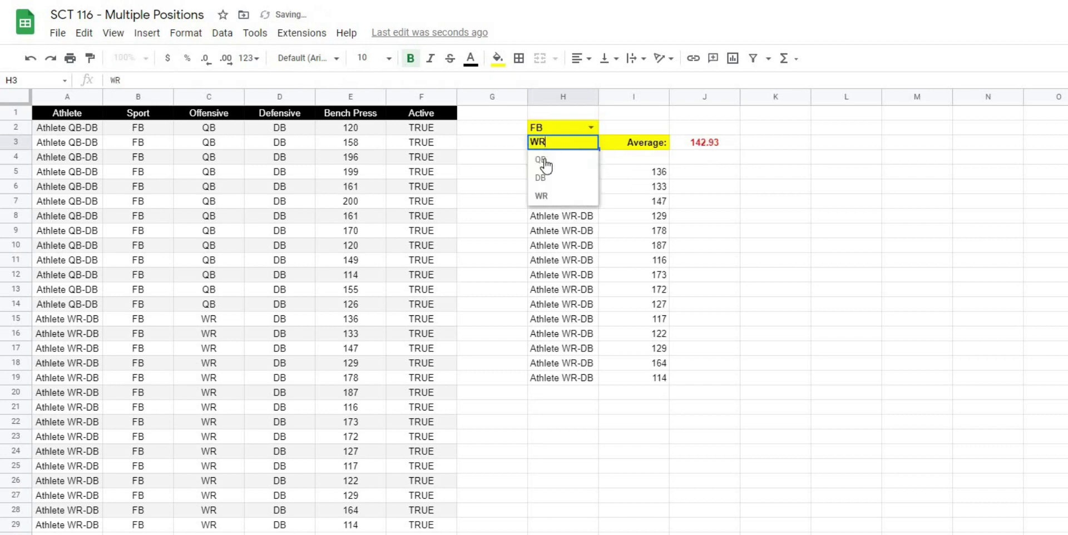
{"action": "left_click", "coordinate": [540, 160]}
{"action": "left_click", "coordinate": [756, 168]}
Review the filter expression nested inside the AVERAGE formula in J3 without changing it.
{"action": "left_click", "coordinate": [698, 148]}
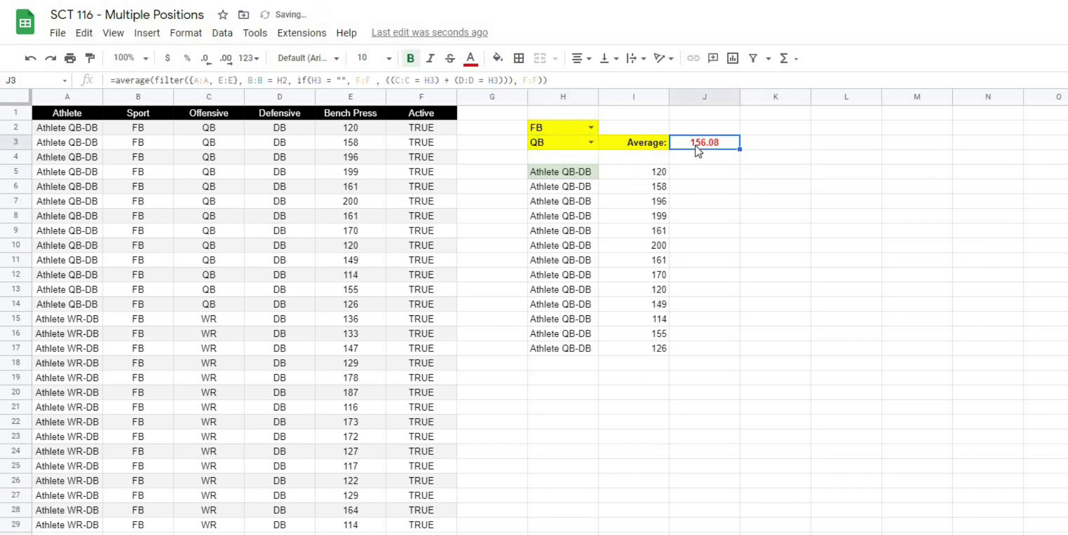
{"action": "left_click", "coordinate": [154, 80]}
{"action": "left_click", "coordinate": [543, 80], "text": "shift"}
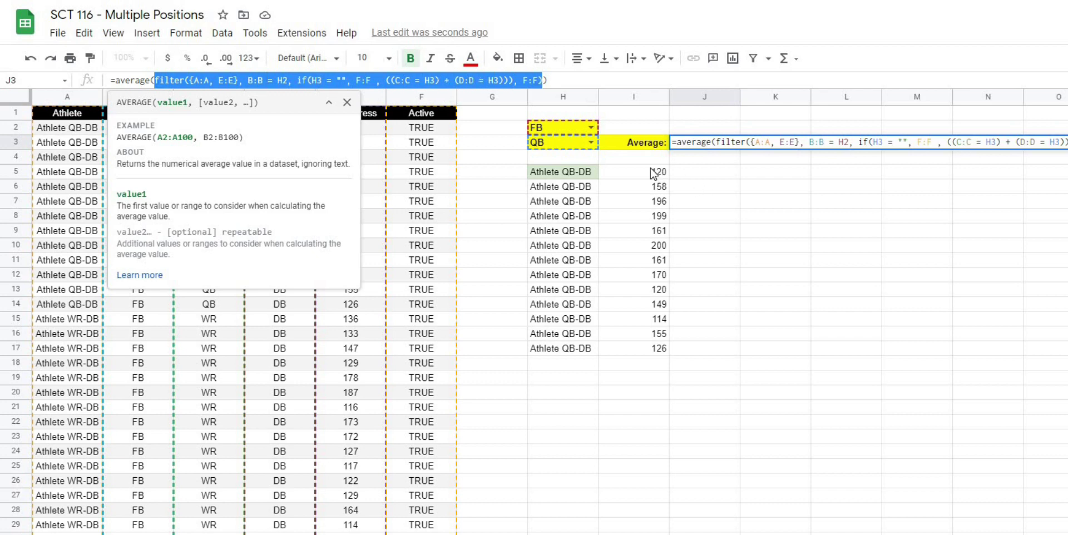
{"action": "key", "text": "Escape"}
{"action": "left_click", "coordinate": [735, 202]}
{"action": "left_click", "coordinate": [717, 146]}
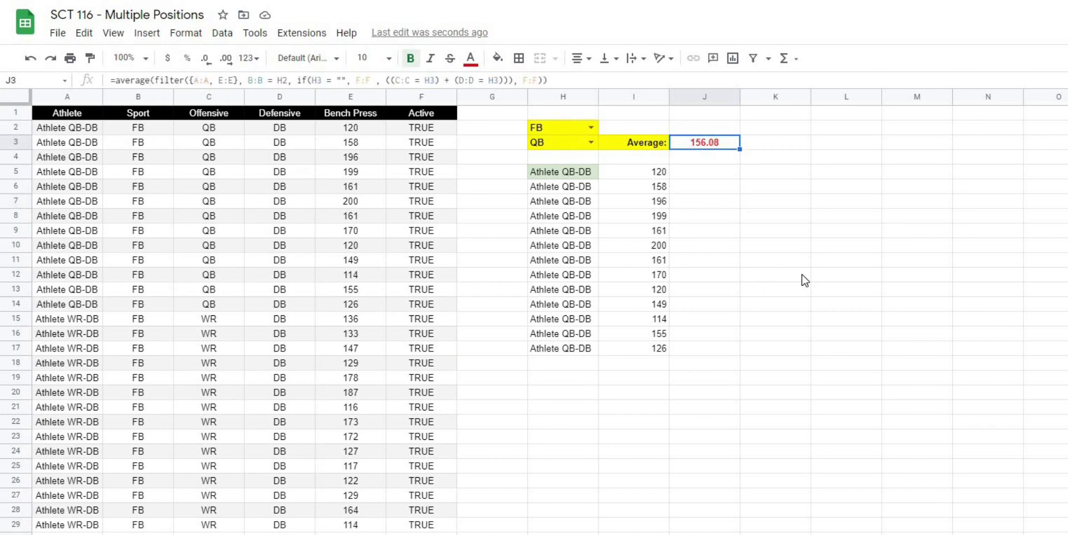
{"action": "left_click", "coordinate": [805, 279]}
{"action": "left_click", "coordinate": [692, 146]}
{"action": "key", "text": "ctrl+b"}
{"action": "left_click", "coordinate": [554, 133]}
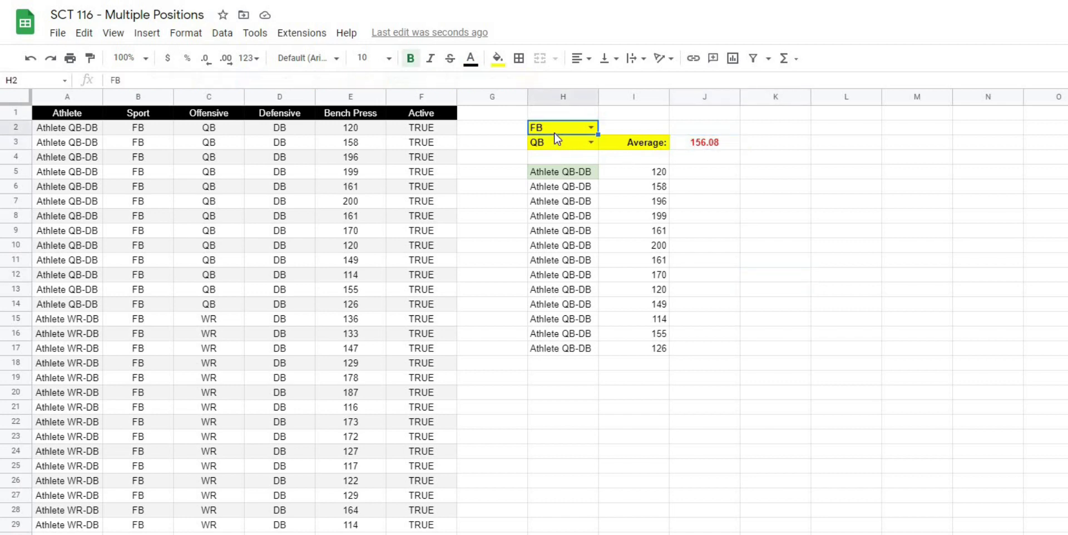
{"action": "left_click", "coordinate": [549, 143]}
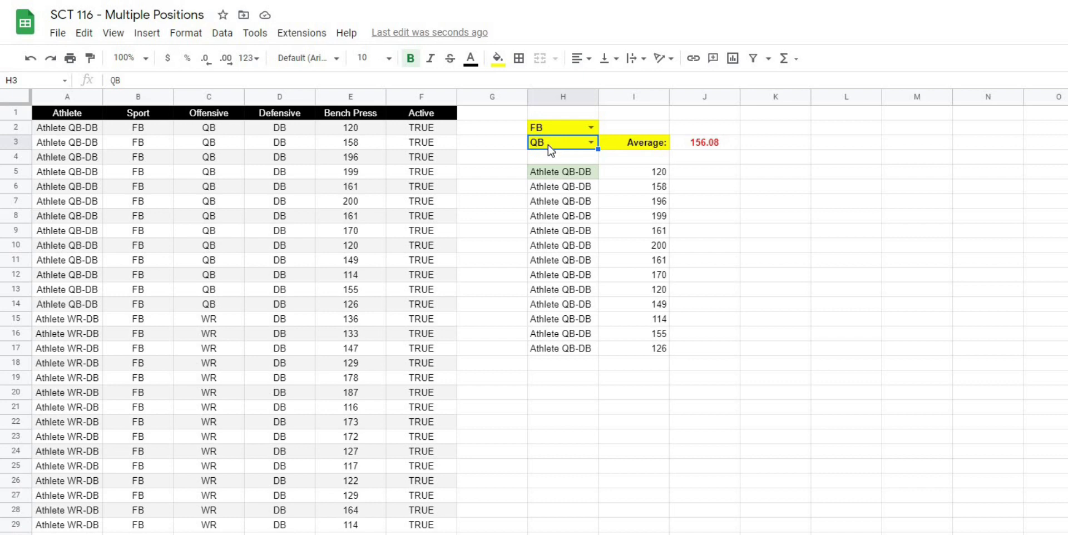
{"action": "left_click", "coordinate": [869, 189]}
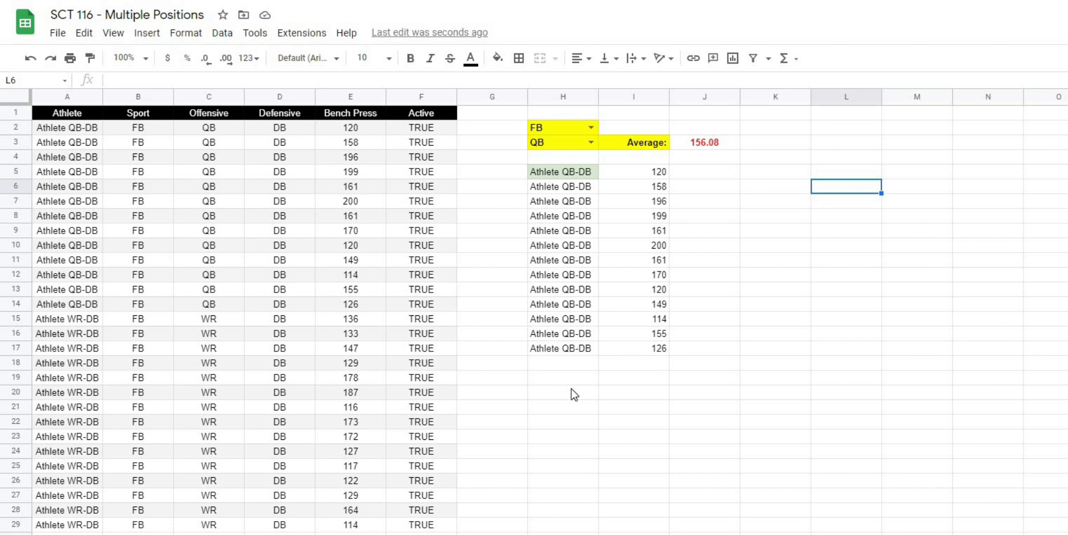
{"action": "left_click", "coordinate": [694, 395]}
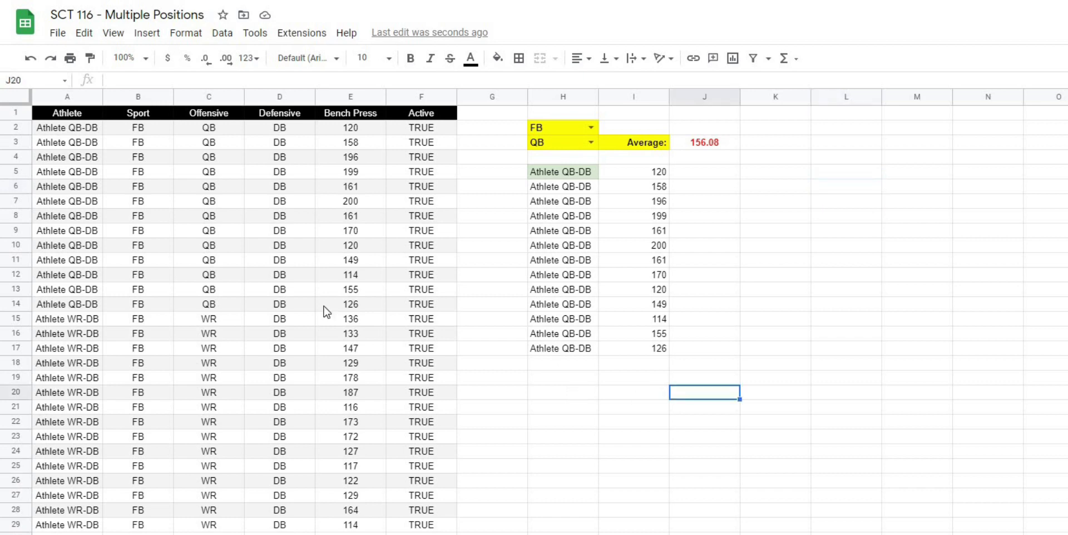
{"action": "left_click_drag", "start_coordinate": [70, 130], "coordinate": [78, 532]}
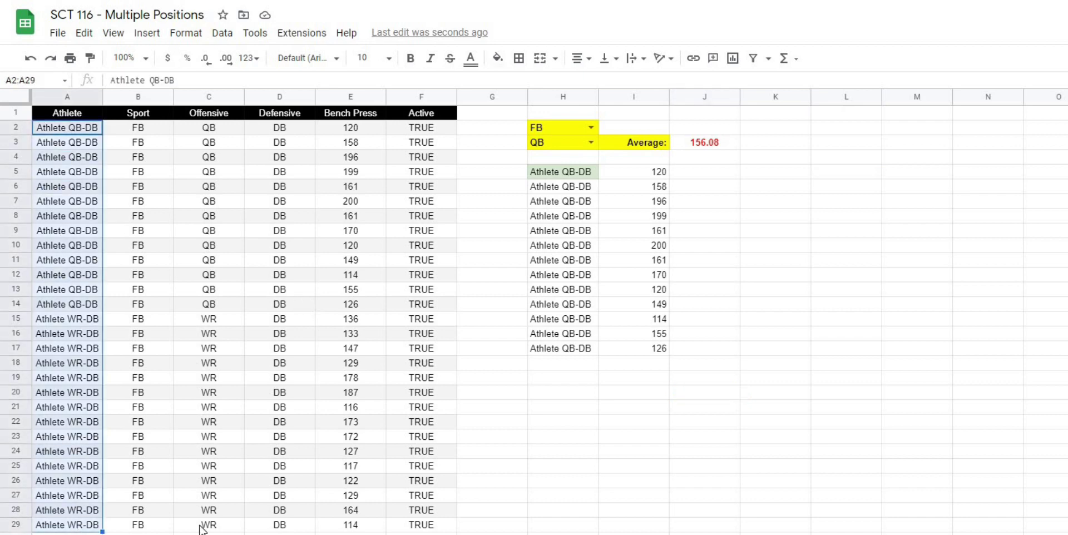
{"action": "left_click", "coordinate": [205, 422]}
{"action": "left_click_drag", "start_coordinate": [208, 114], "coordinate": [214, 139]}
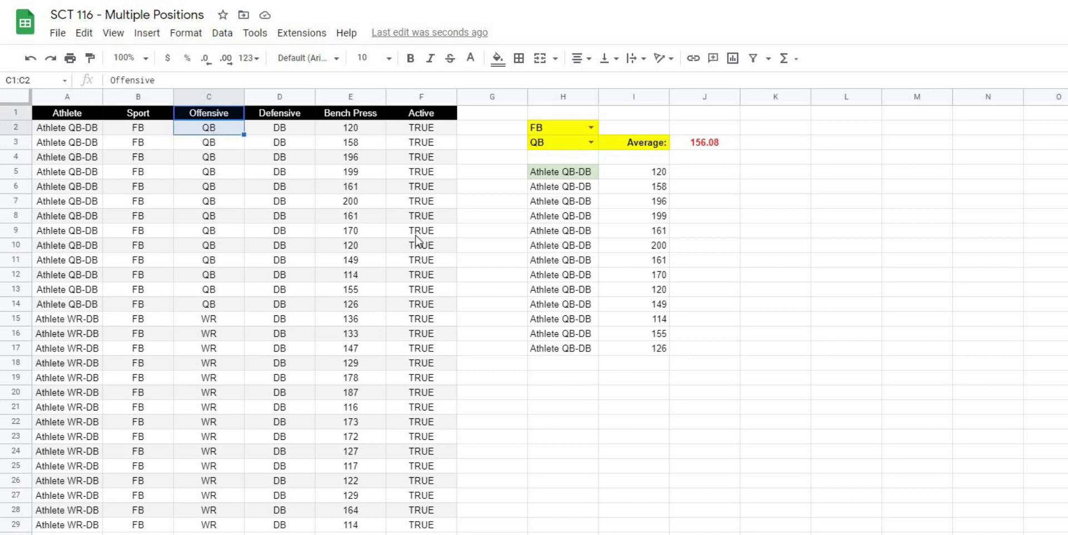
{"action": "left_click", "coordinate": [519, 406]}
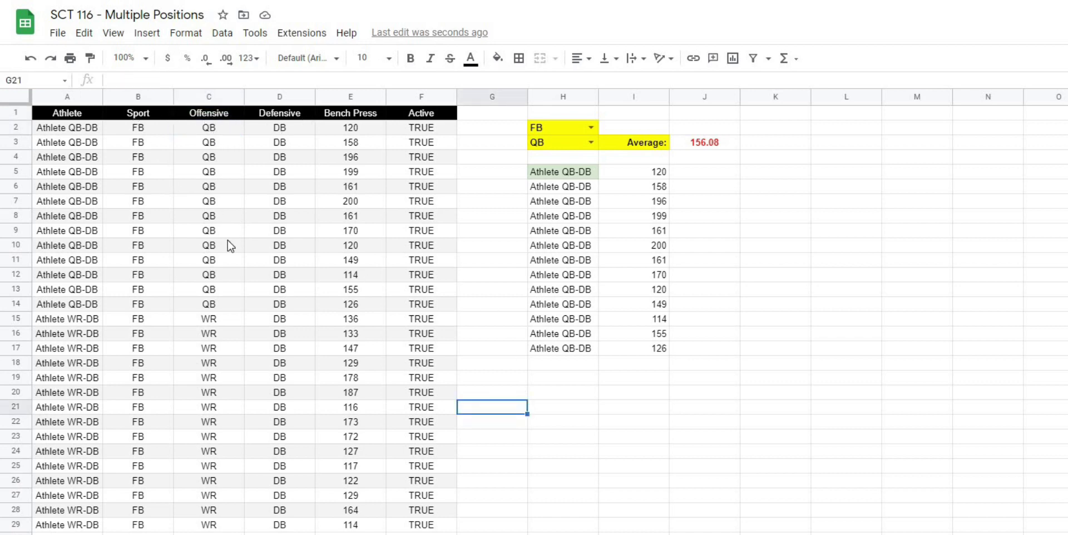
{"action": "left_click", "coordinate": [691, 407]}
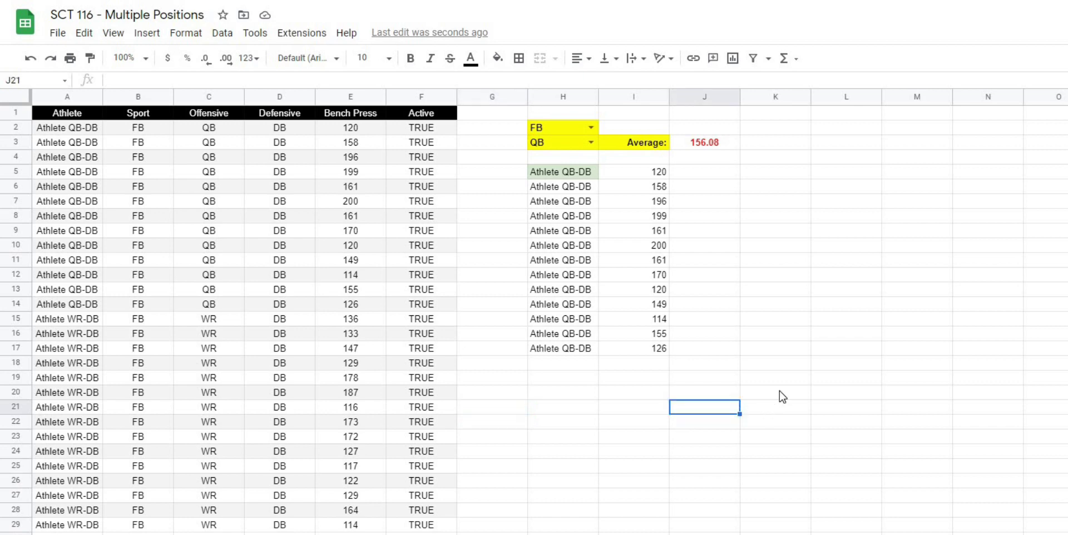
Review the (C:C = H3) + (D:D = H3) position condition inside the H5 formula, leaving the formula as it is.
{"action": "left_click", "coordinate": [575, 174]}
{"action": "left_click_drag", "start_coordinate": [389, 80], "coordinate": [510, 83]}
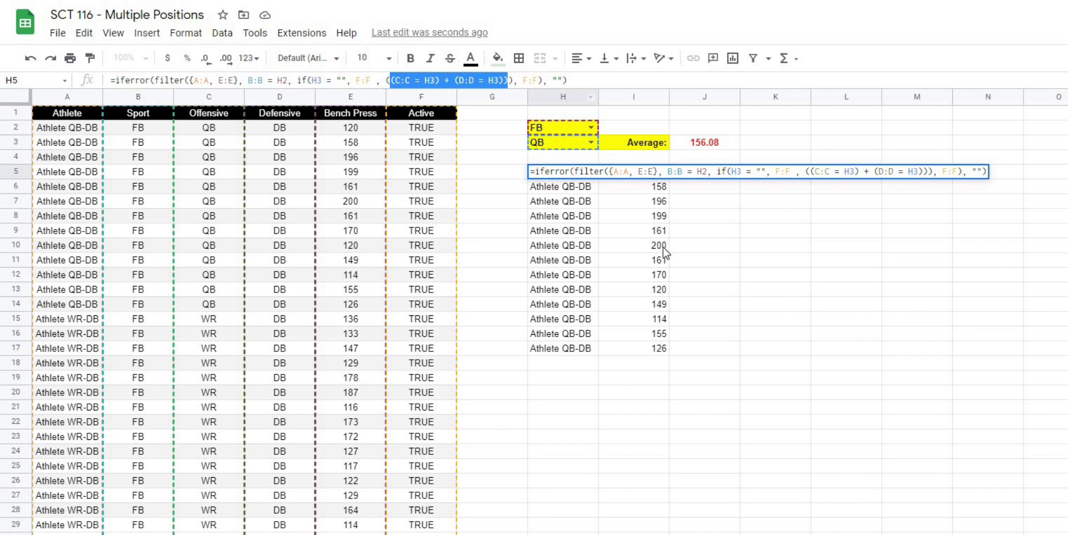
{"action": "key", "text": "Return"}
{"action": "left_click", "coordinate": [761, 258]}
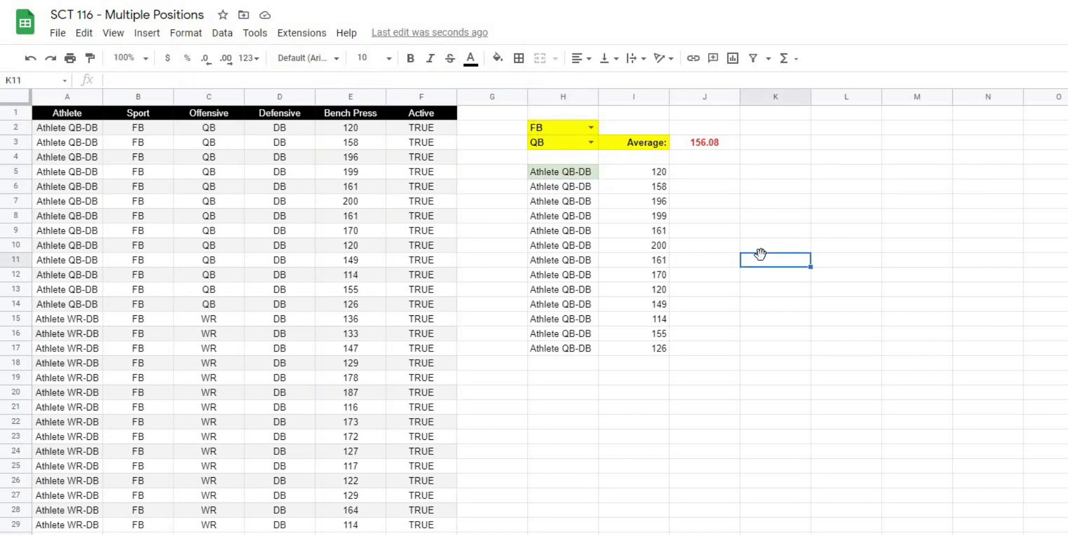